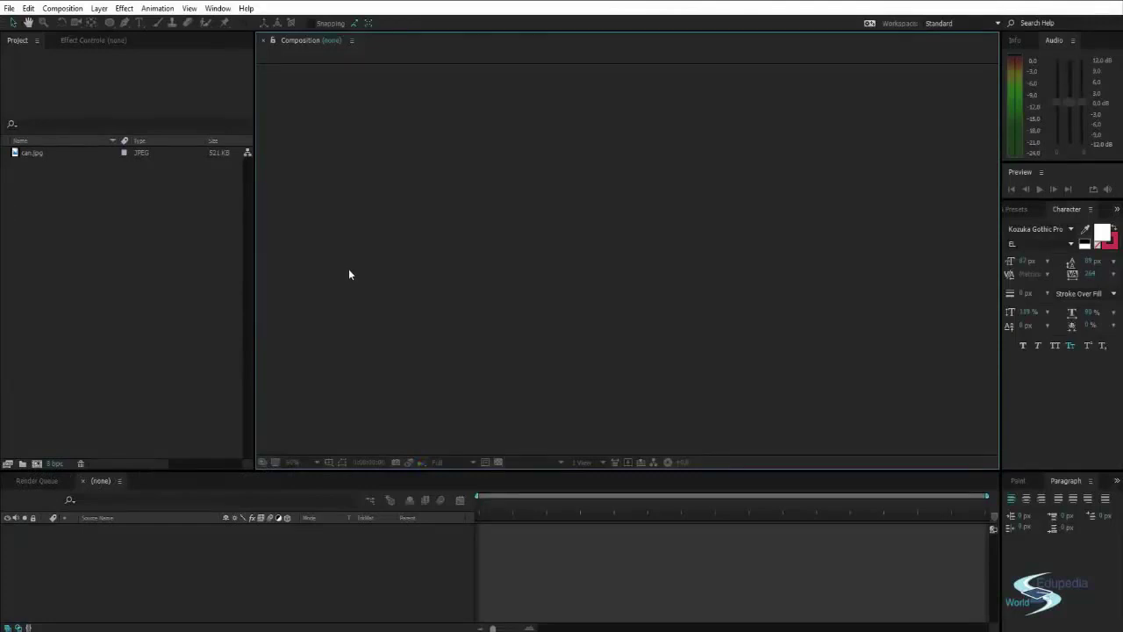
Step: Preview the can.jpg footage and create a new composition from it
double_click(57, 152)
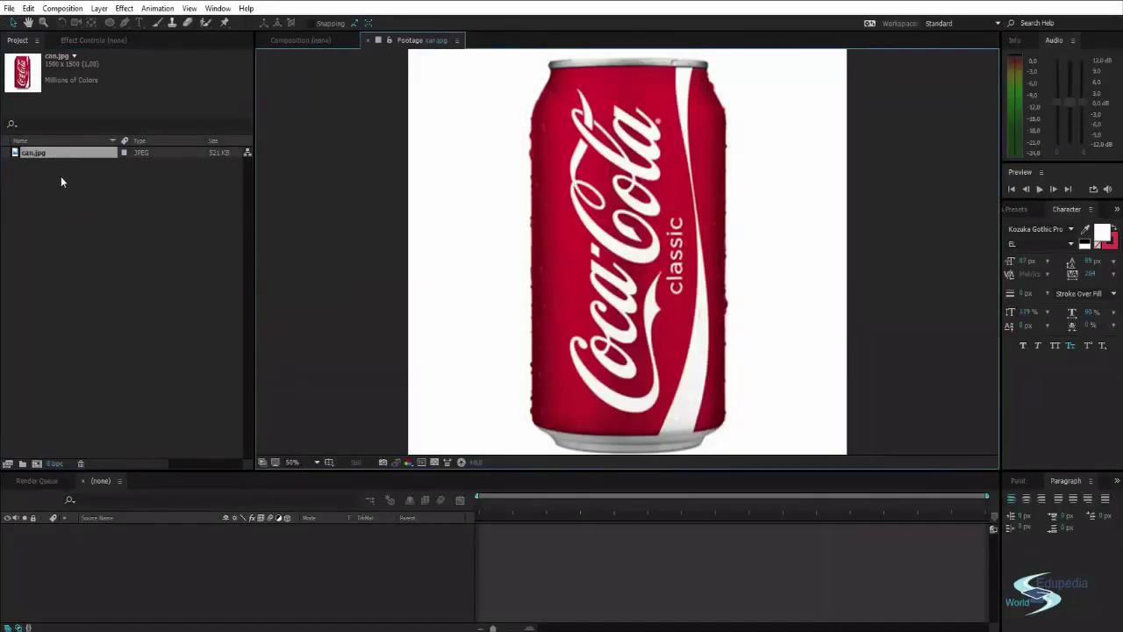
left_click_drag(37, 155, 37, 464)
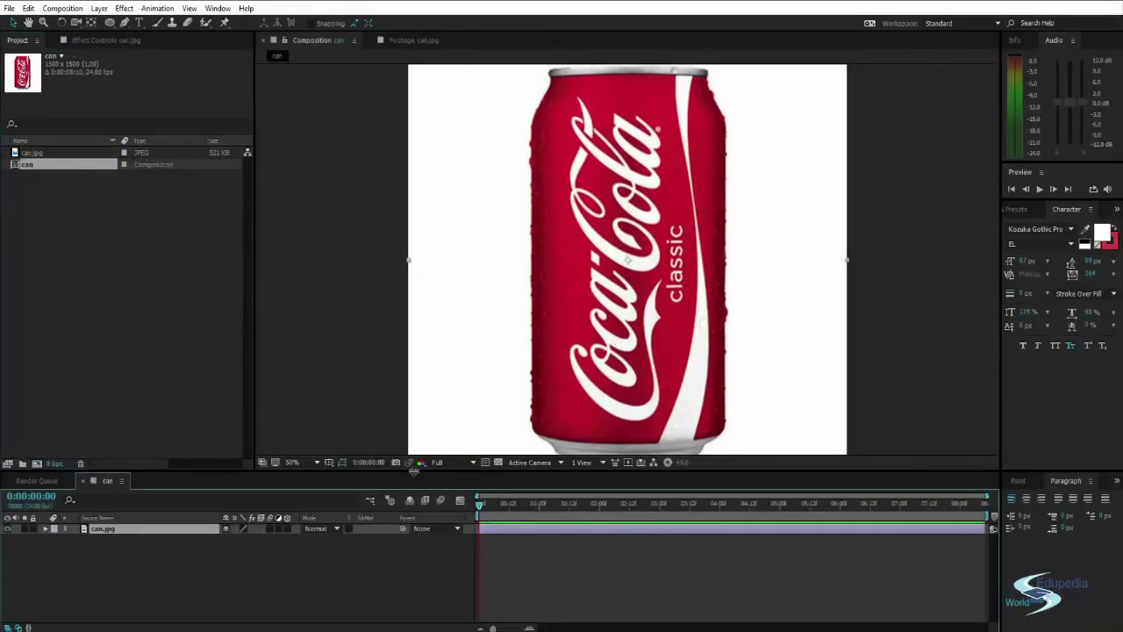
left_click_drag(416, 471, 416, 474)
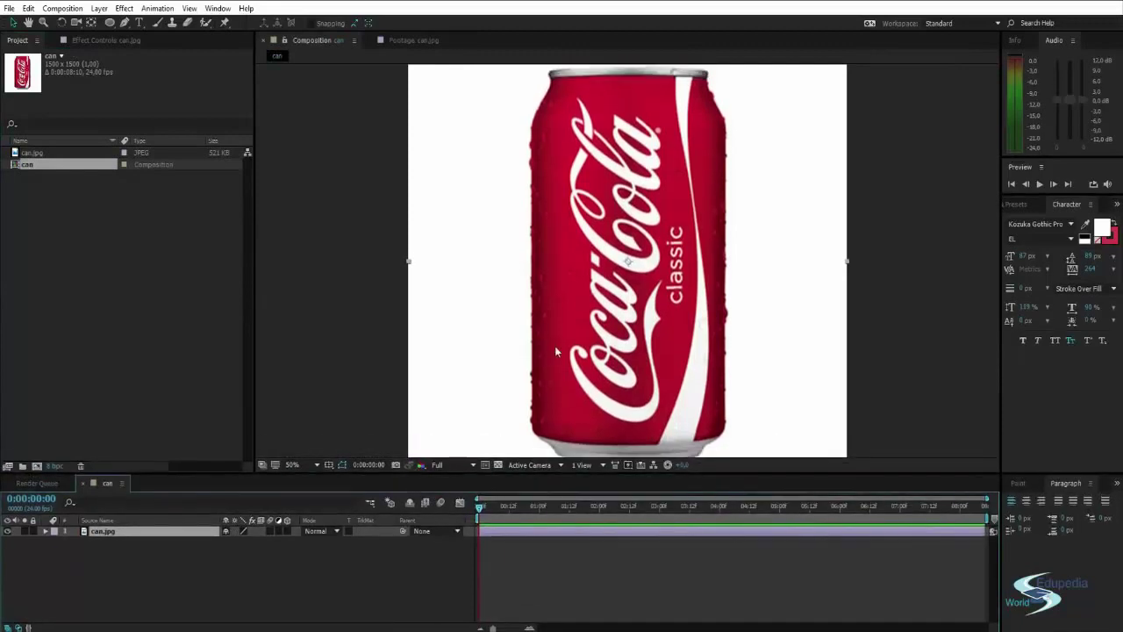
Step: Examine the can's outline in the composition, including its top rim, side edges and base
scroll(555, 346, "down", 3)
scroll(538, 330, "up", 3)
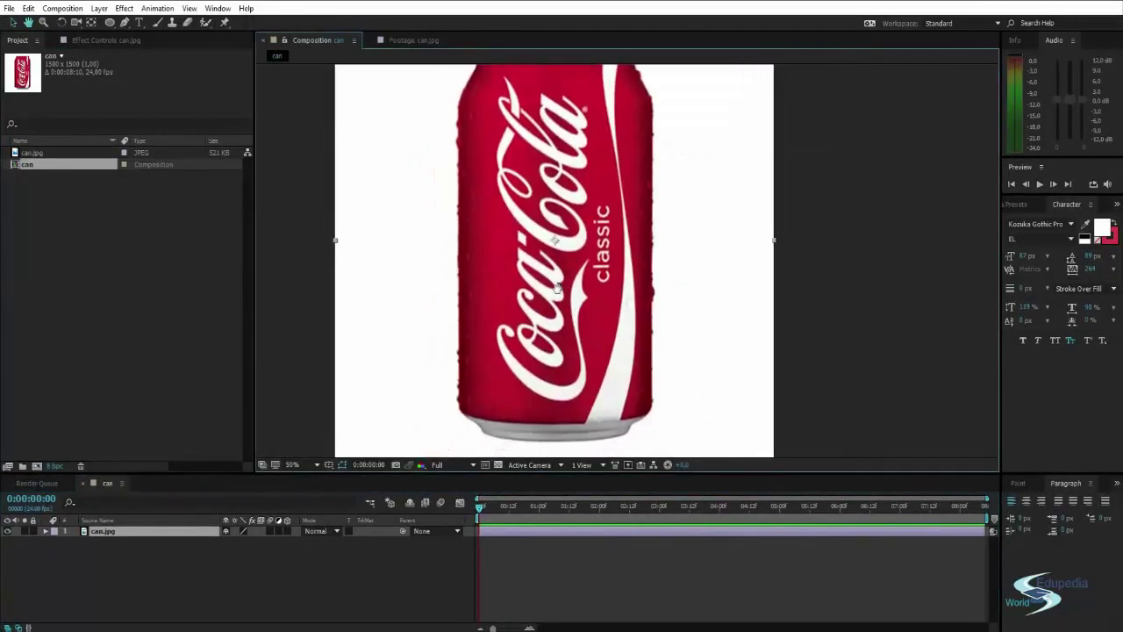
scroll(572, 157, "up", 4)
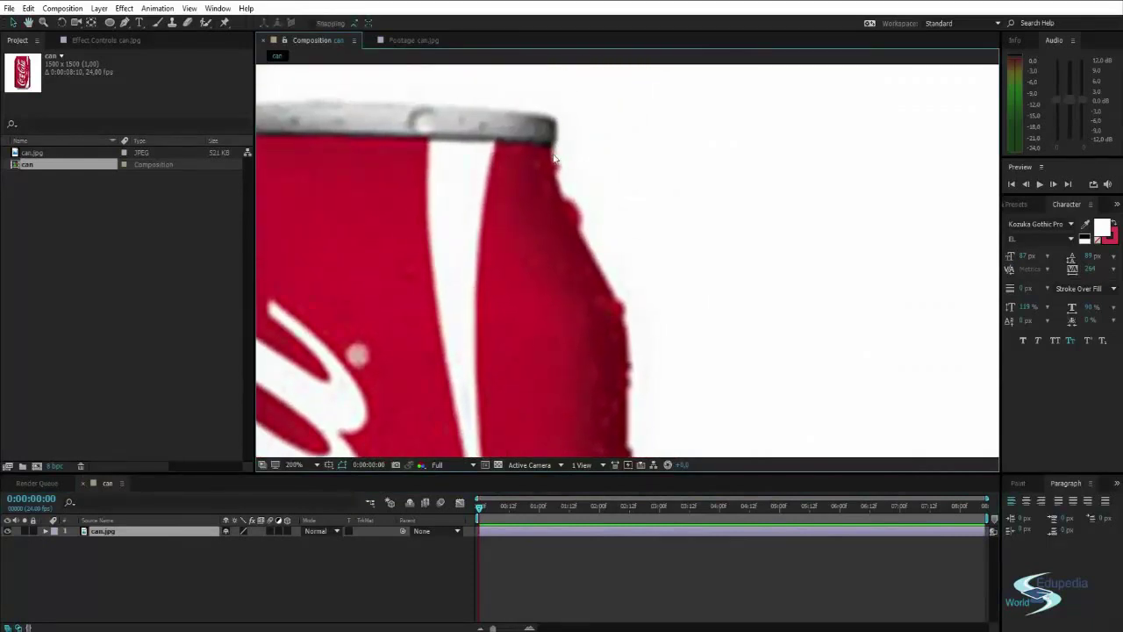
scroll(617, 308, "down", 3)
scroll(537, 317, "up", 4)
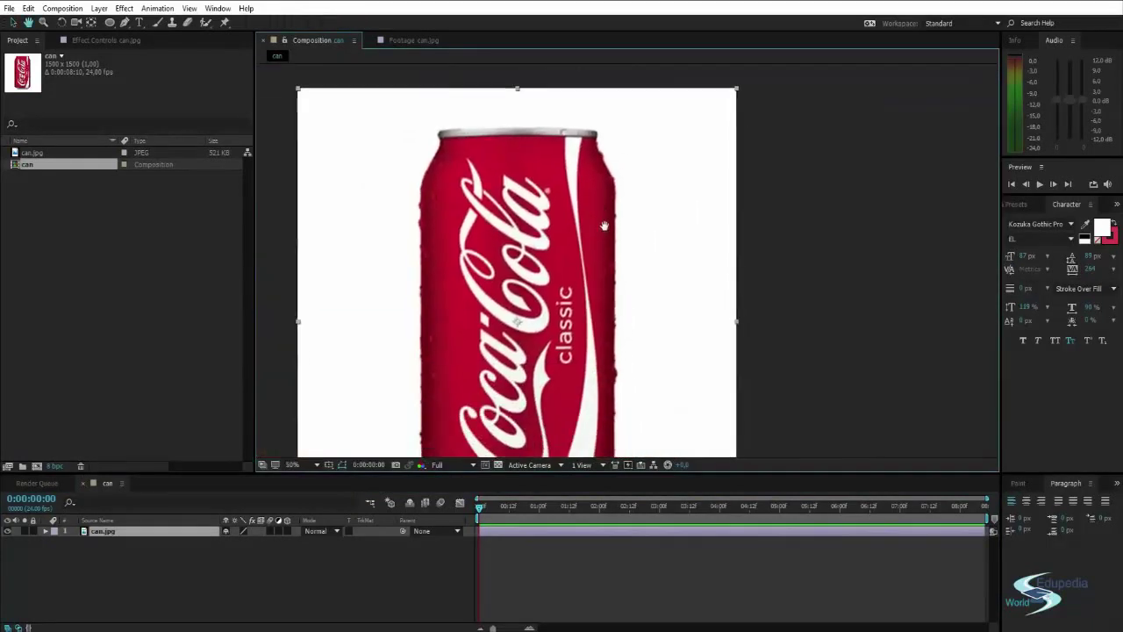
scroll(537, 317, "left", 5)
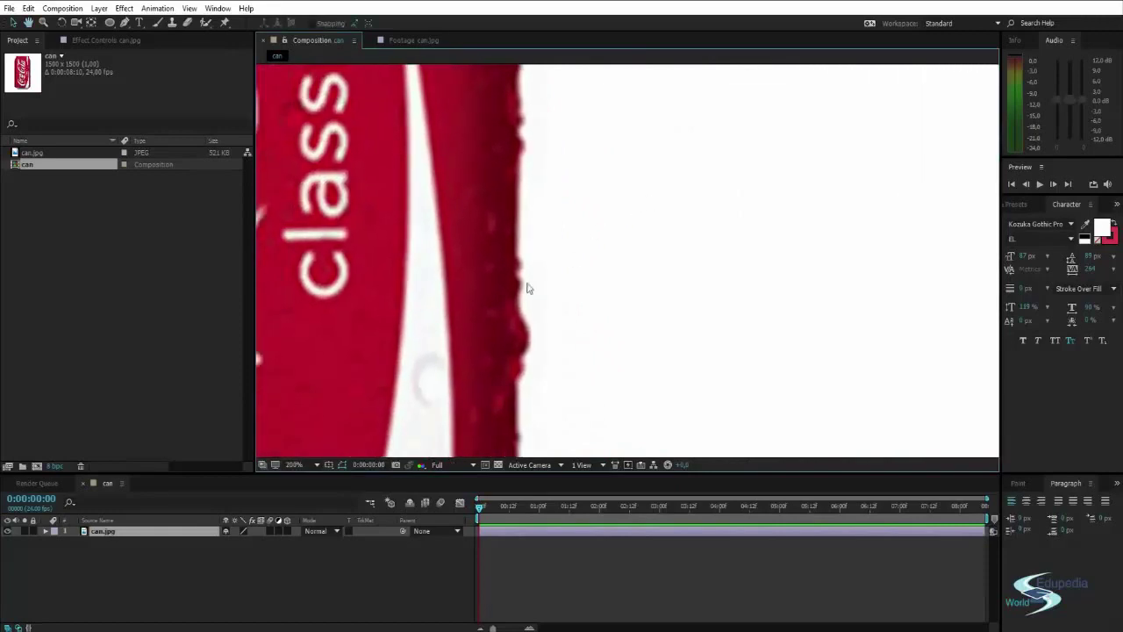
left_click_drag(517, 405, 570, 343)
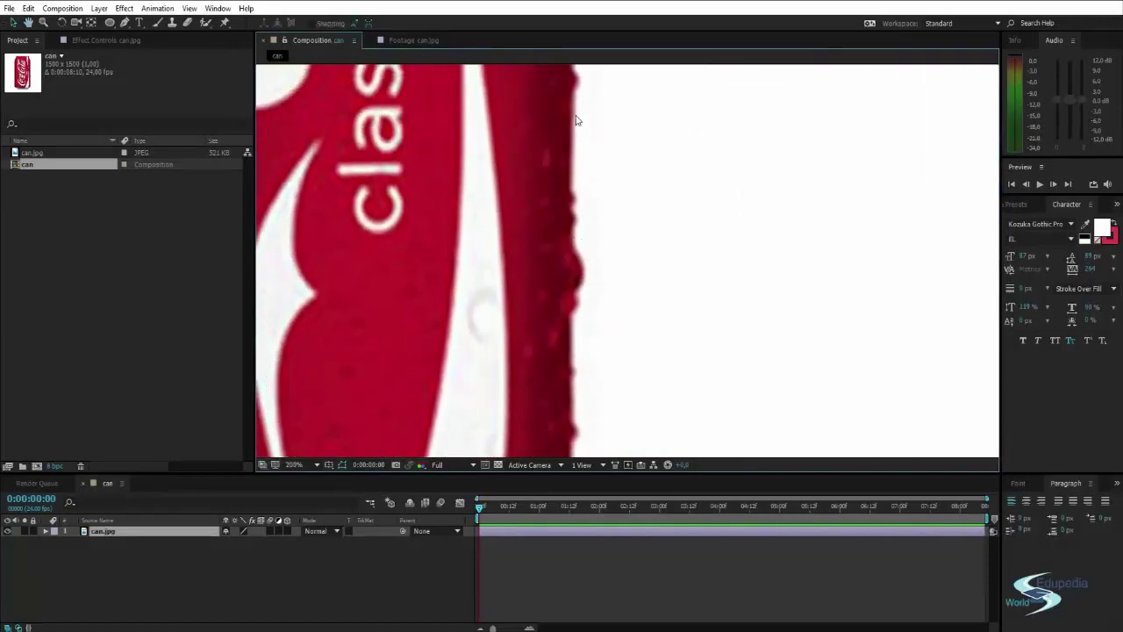
scroll(564, 373, "down", 2)
left_click_drag(492, 170, 542, 213)
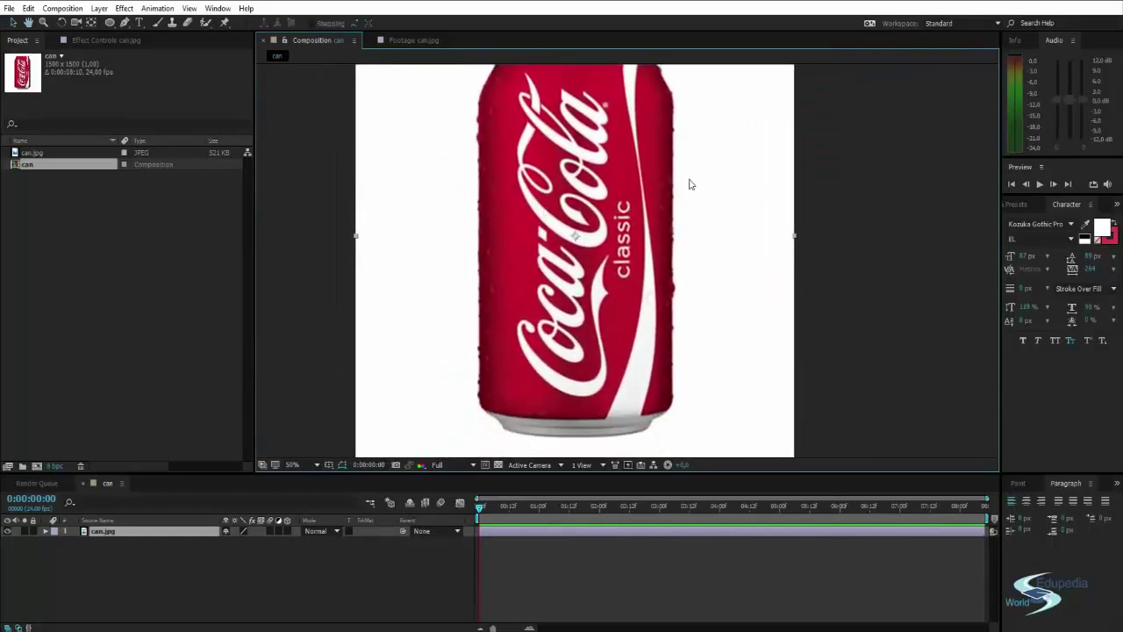
left_click_drag(690, 184, 661, 226)
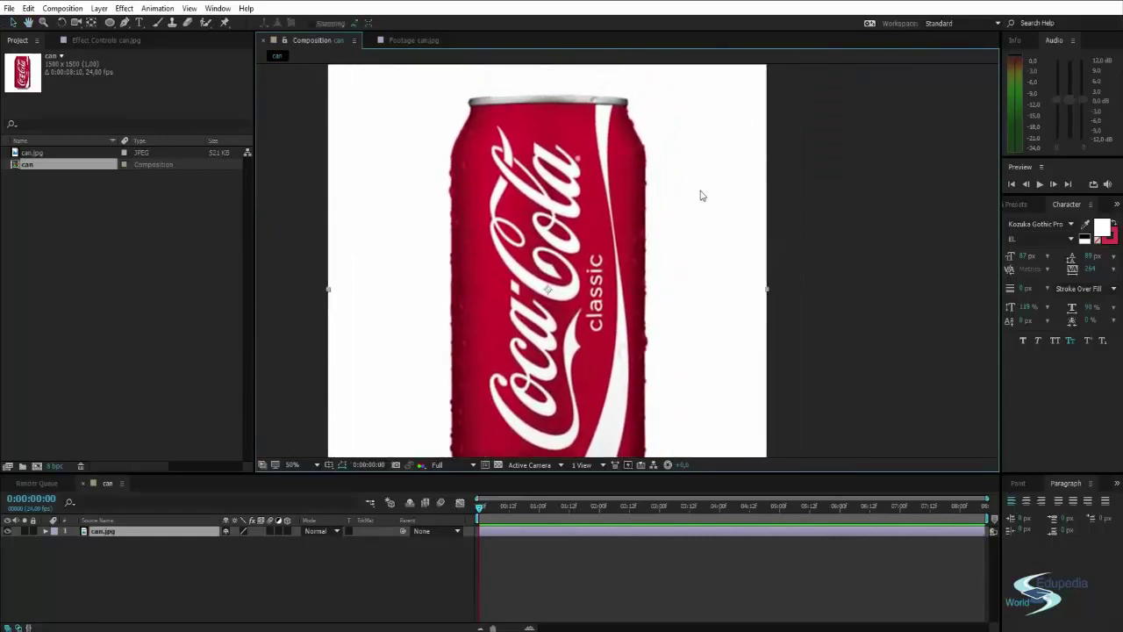
mouse_move(666, 190)
left_mouse_down()
mouse_move(672, 179)
mouse_move(655, 199)
left_mouse_up()
mouse_move(664, 83)
left_mouse_down()
mouse_move(612, 158)
mouse_move(632, 170)
mouse_move(679, 95)
mouse_move(664, 111)
mouse_move(670, 222)
mouse_move(658, 70)
left_mouse_up()
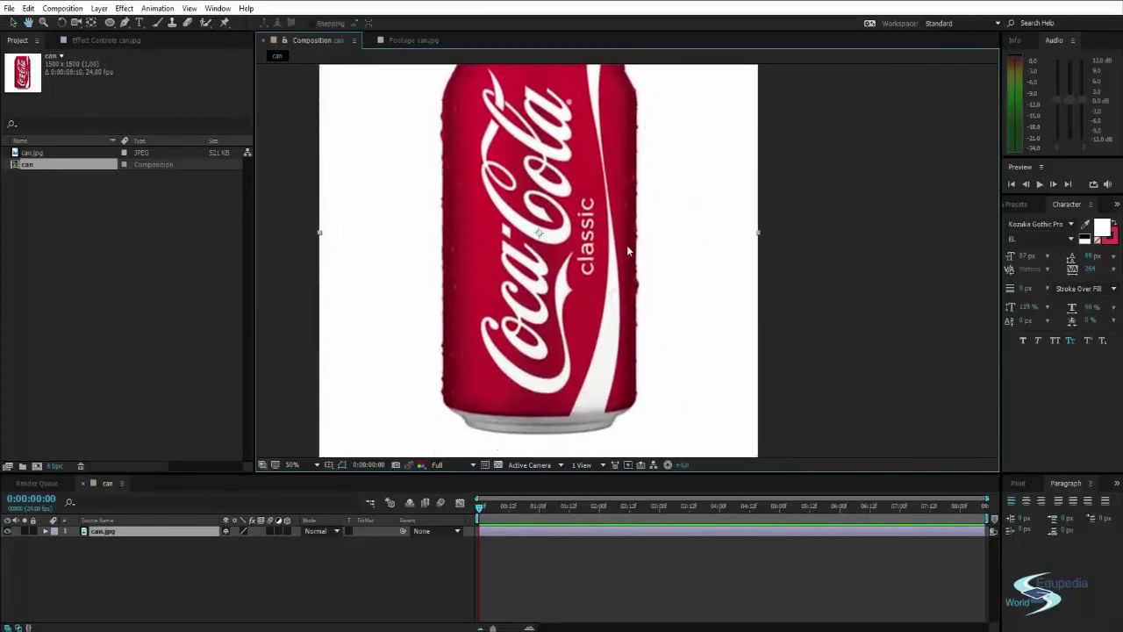
left_click_drag(647, 263, 650, 296)
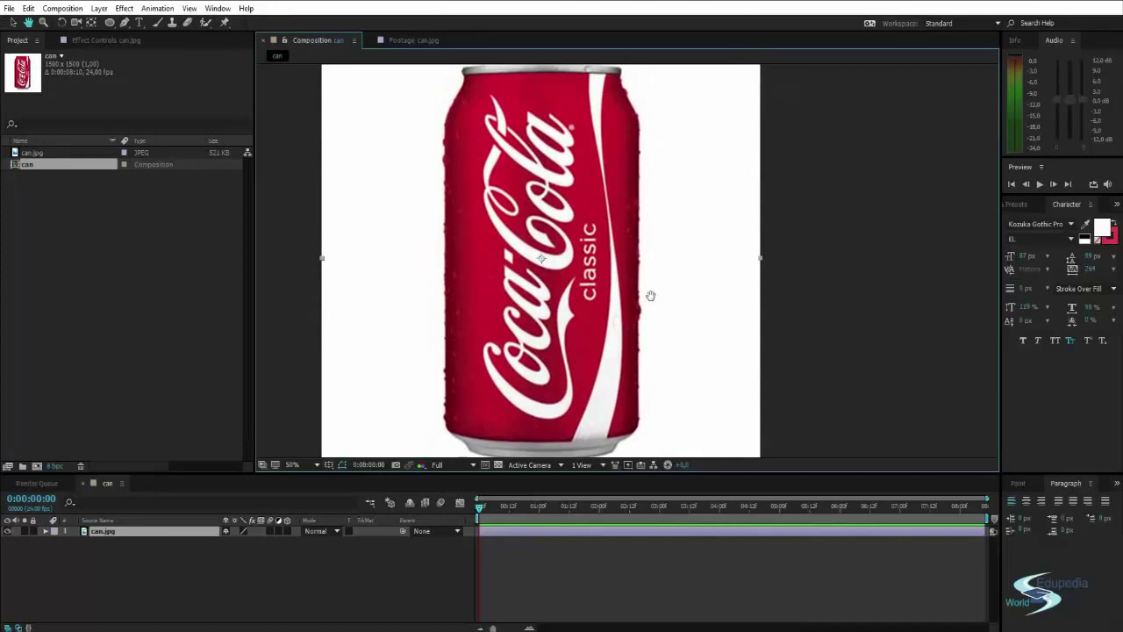
scroll(650, 306, "down", 2)
scroll(613, 279, "up", 2)
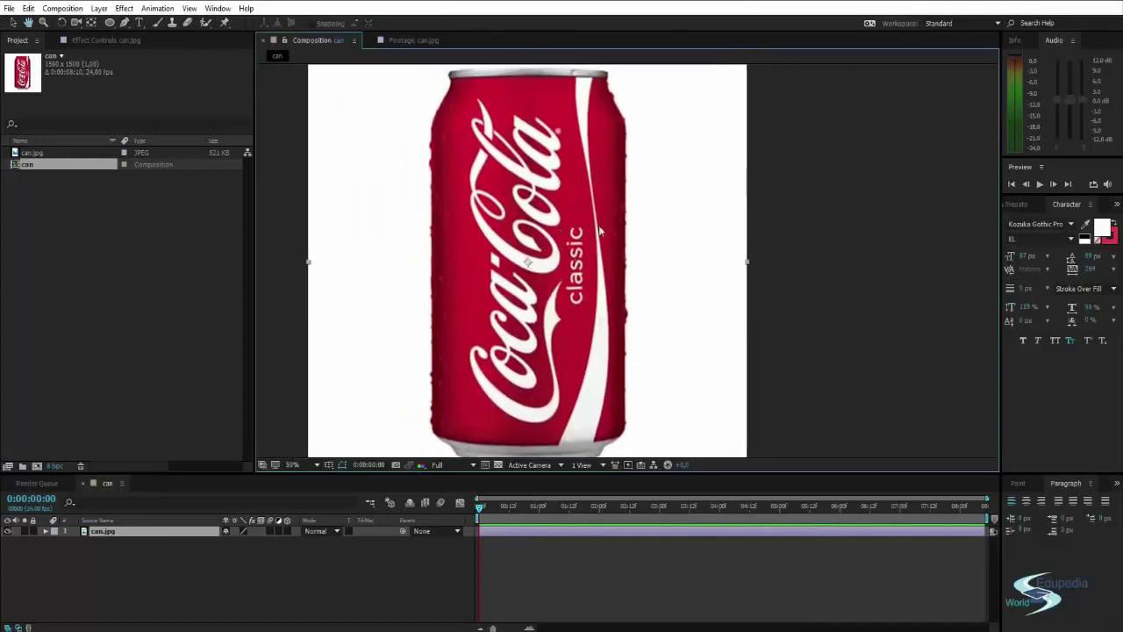
left_click(107, 563)
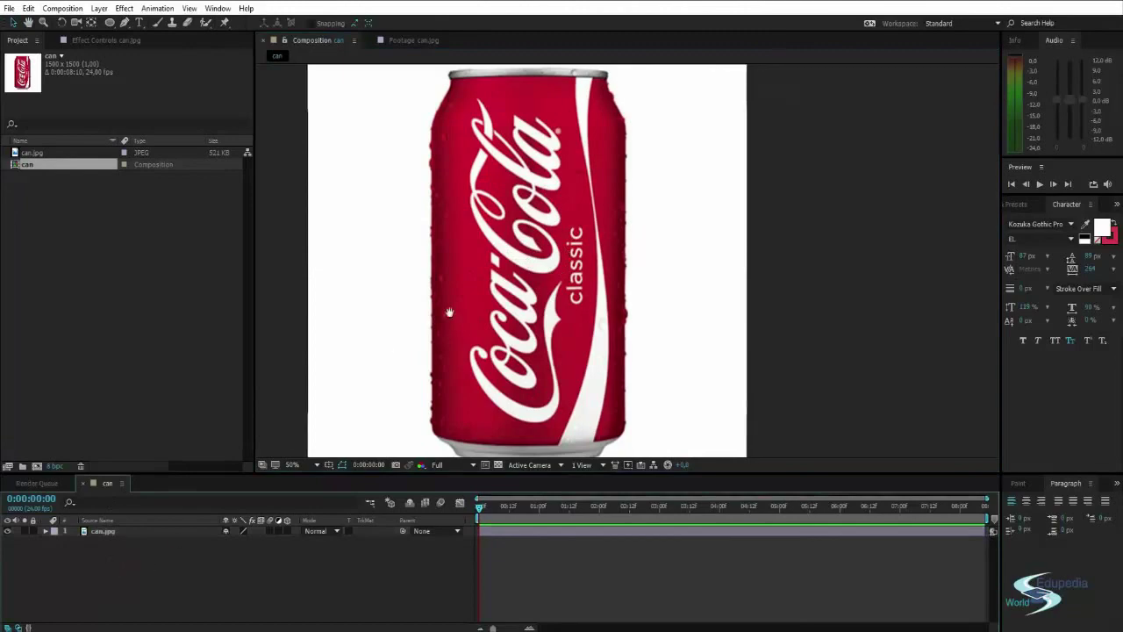
scroll(465, 311, "down", 2)
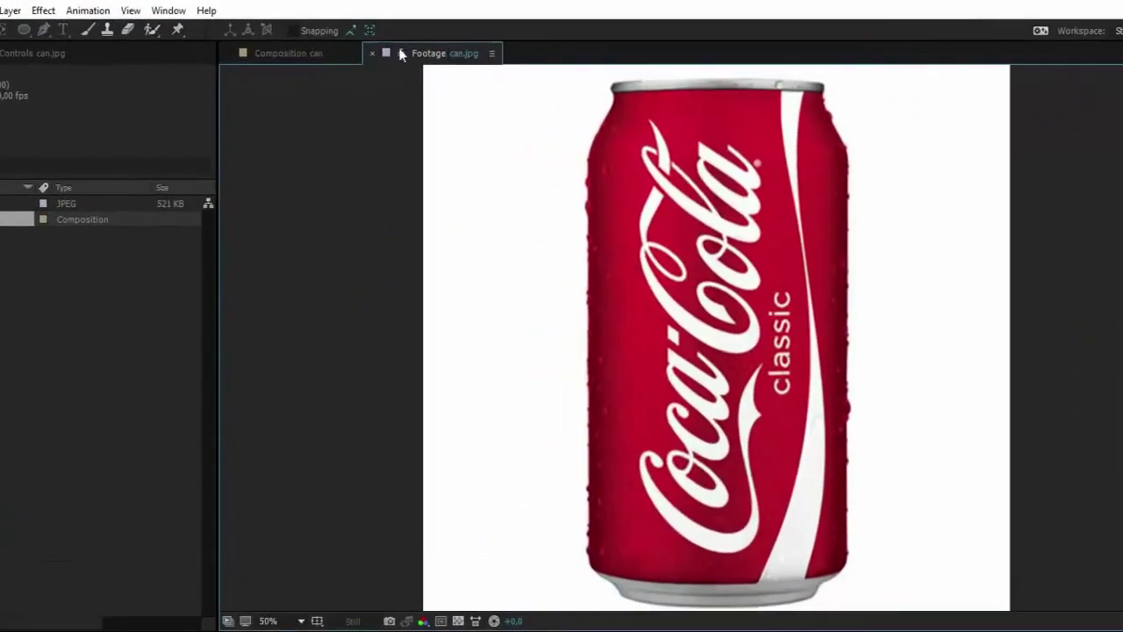
Step: Start a Pen tool mask on the can.jpg layer in the can composition, tracing the curve at the can's lower-left corner
left_click(322, 39)
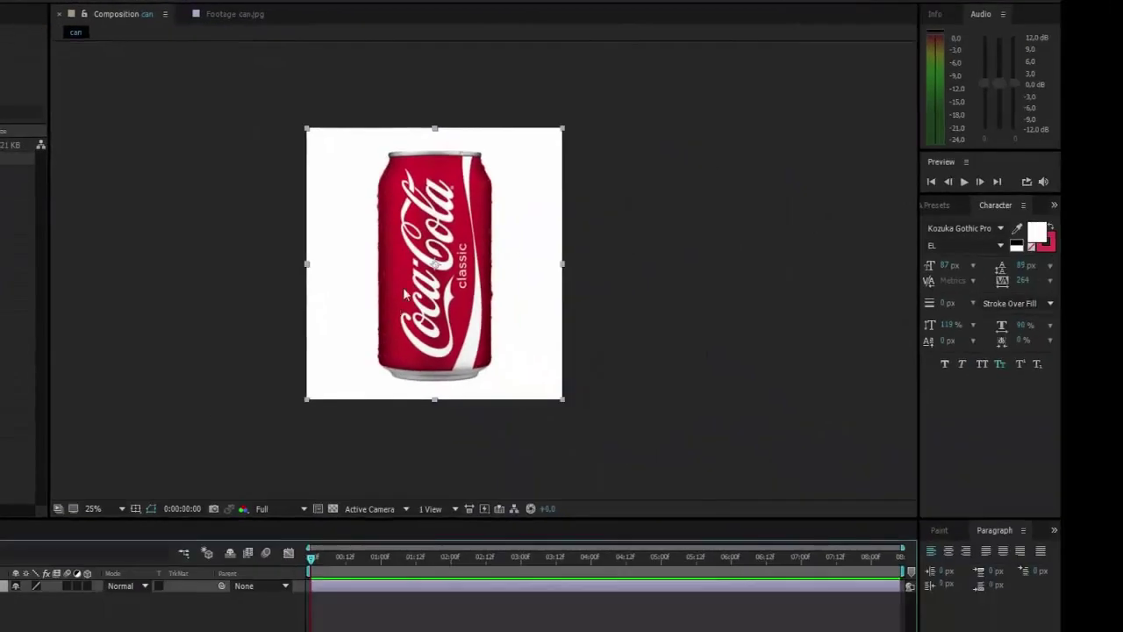
scroll(407, 296, "up", 2)
left_click_drag(387, 309, 415, 326)
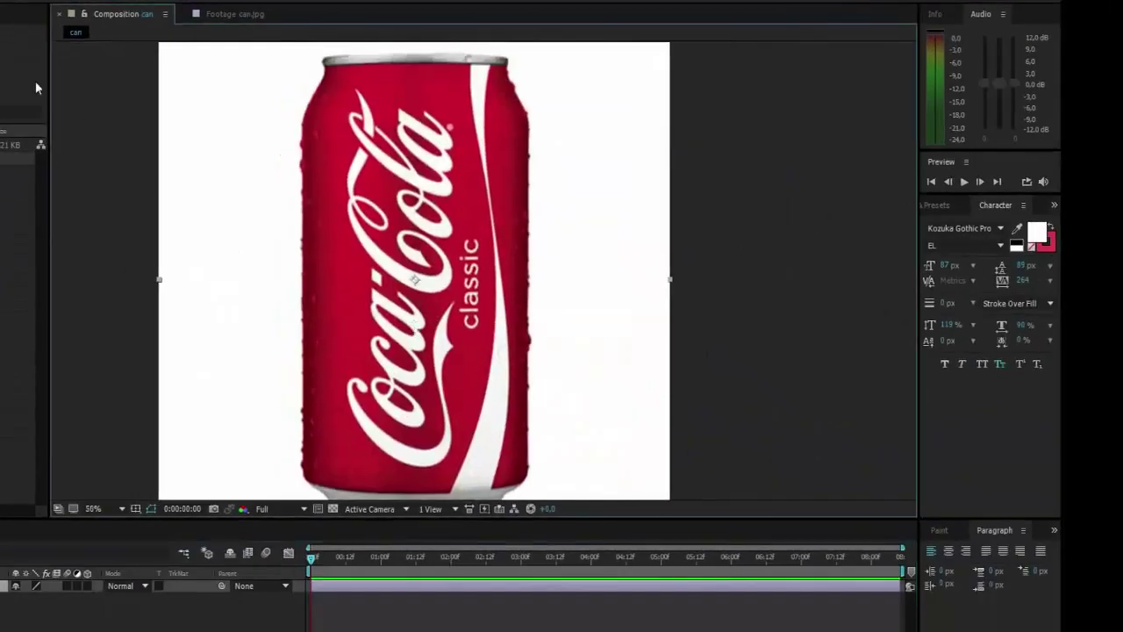
key("g")
key("period")
mouse_move(202, 86)
left_mouse_down()
mouse_move(289, 176)
mouse_move(363, 351)
mouse_move(378, 277)
mouse_move(411, 261)
mouse_move(400, 132)
left_mouse_up()
left_click_drag(387, 298, 373, 132)
mouse_move(374, 298)
left_mouse_down()
mouse_move(369, 185)
mouse_move(382, 91)
left_mouse_up()
scroll(310, 369, "up", 2)
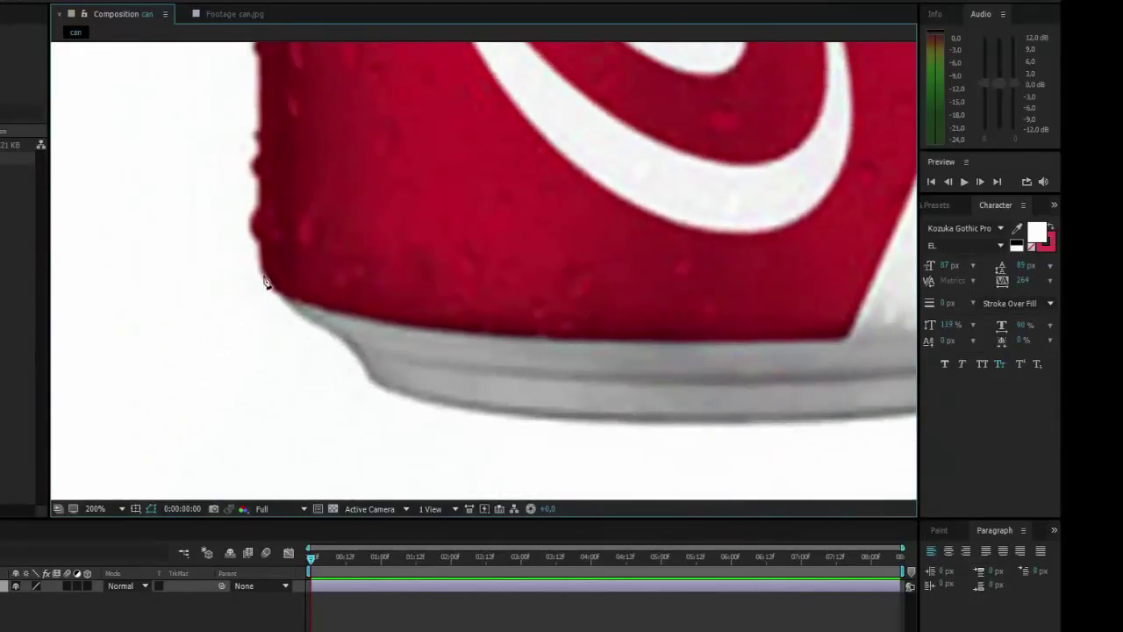
left_click(260, 271)
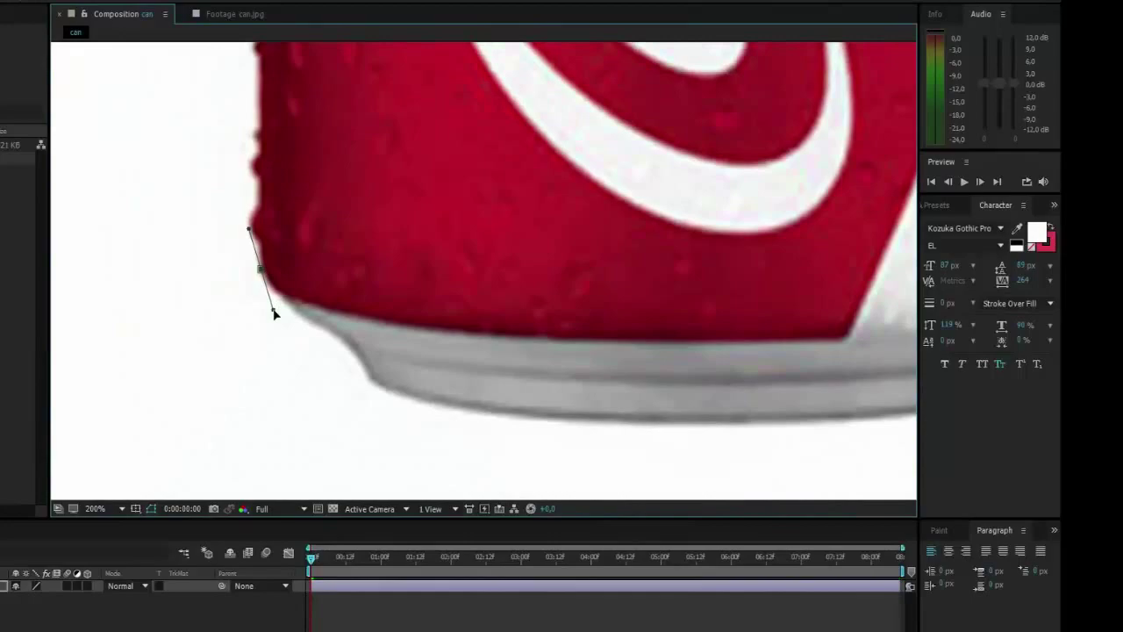
left_click_drag(314, 321, 333, 330)
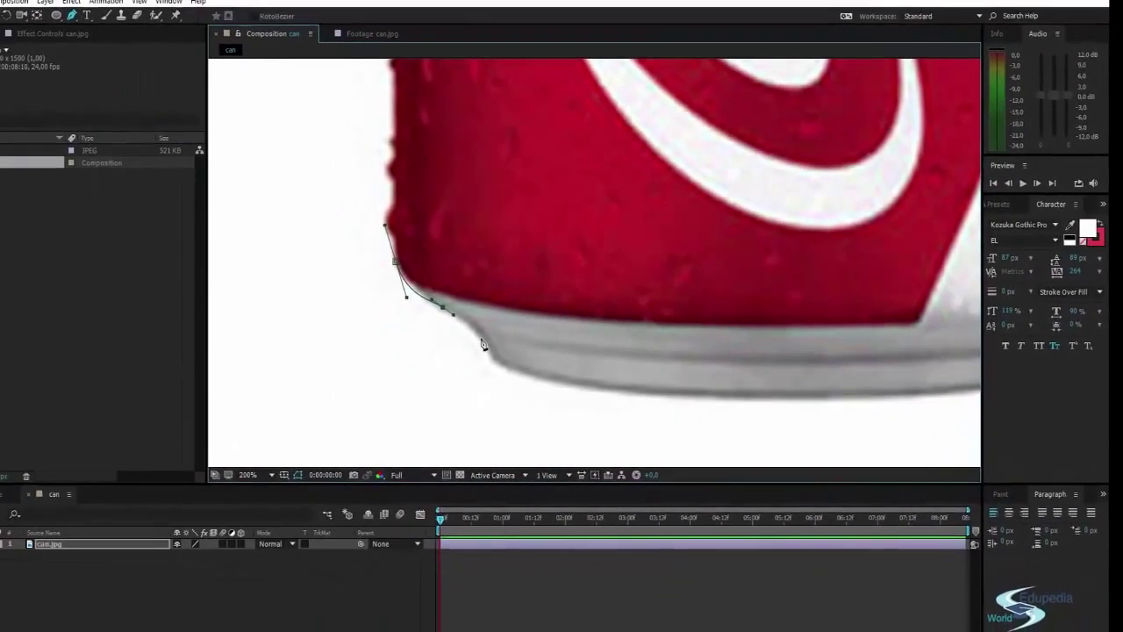
left_click_drag(477, 331, 536, 357)
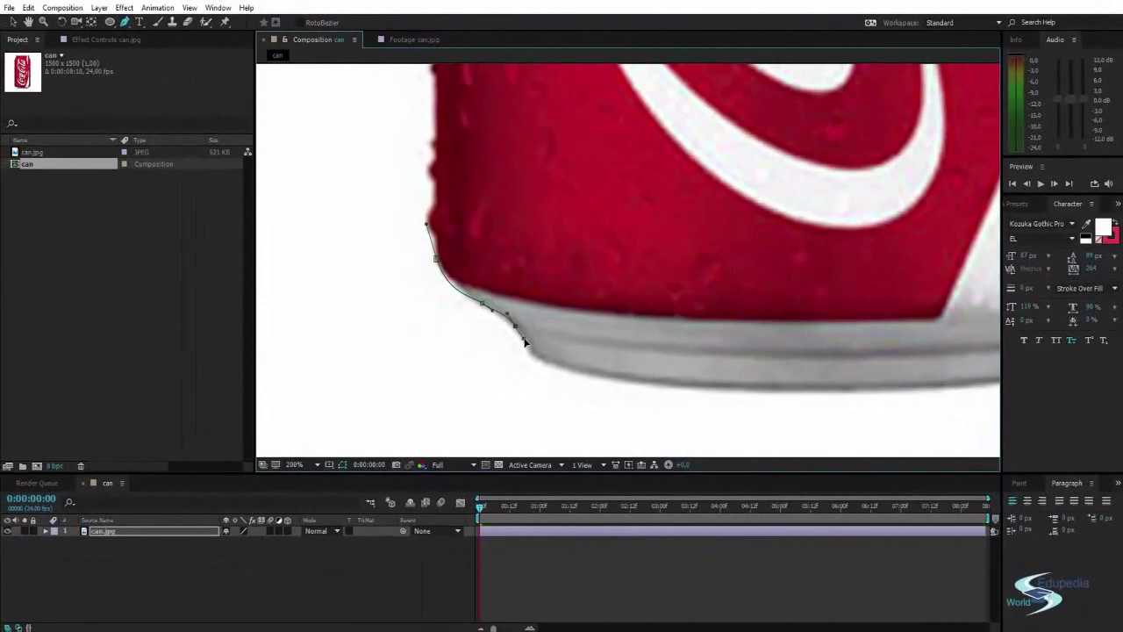
left_click(524, 340)
Step: Continue the mask path along the can's bottom rim, up its right side and across the top rim
left_click_drag(658, 374, 495, 320)
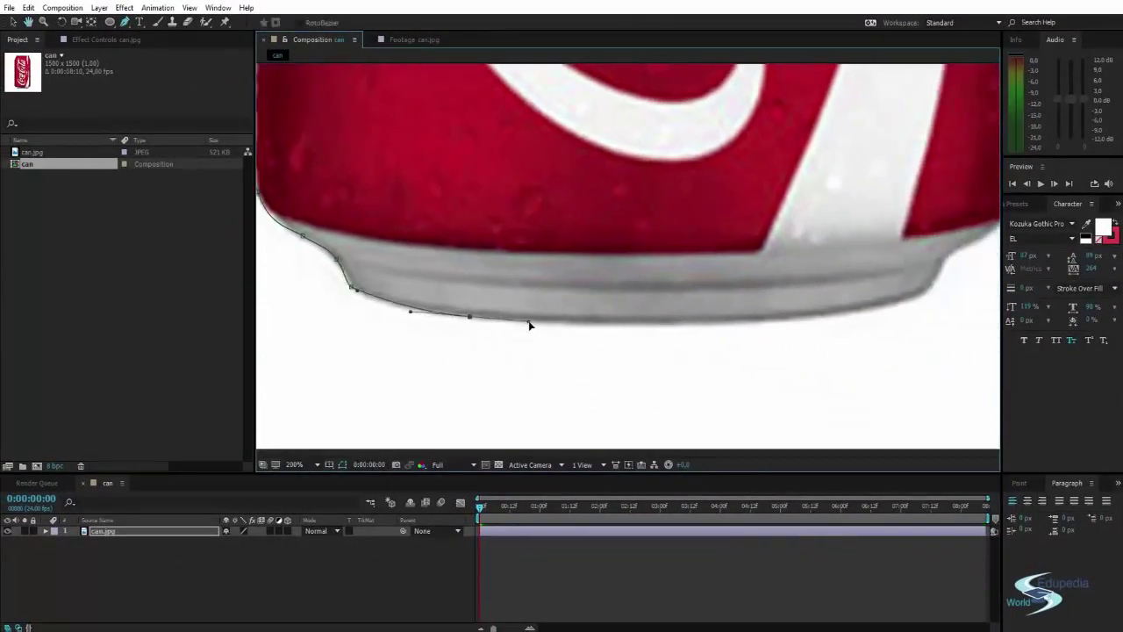
scroll(568, 336, "right", 3)
left_click(562, 330)
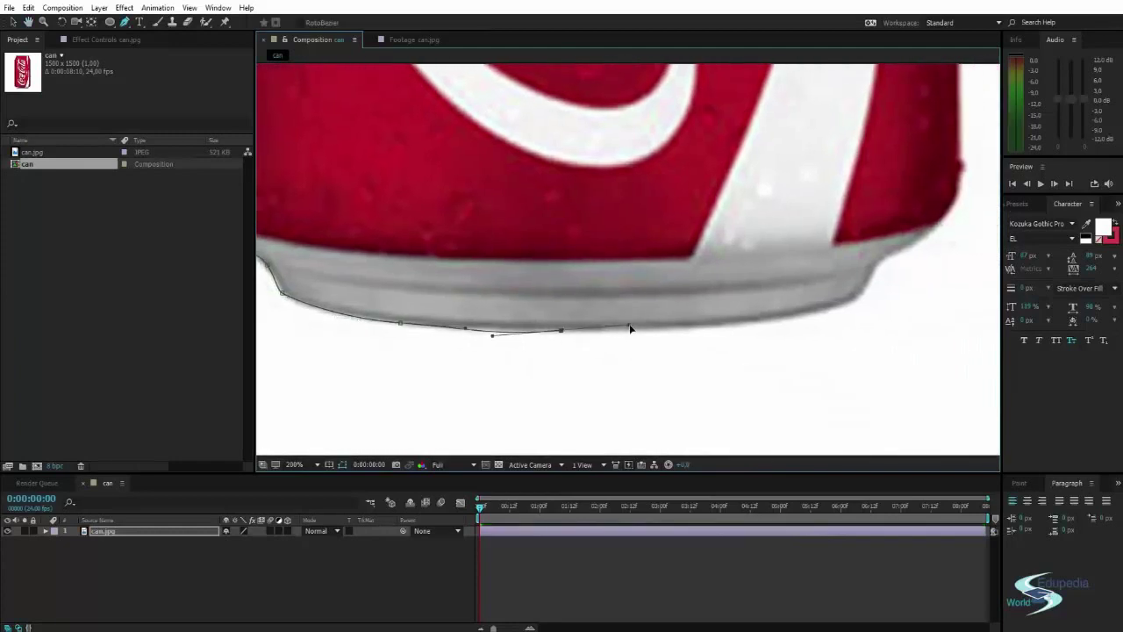
left_click(649, 334)
left_click_drag(620, 332, 711, 324)
left_click_drag(657, 328, 606, 338)
left_click_drag(711, 324, 736, 326)
left_click_drag(844, 306, 671, 339)
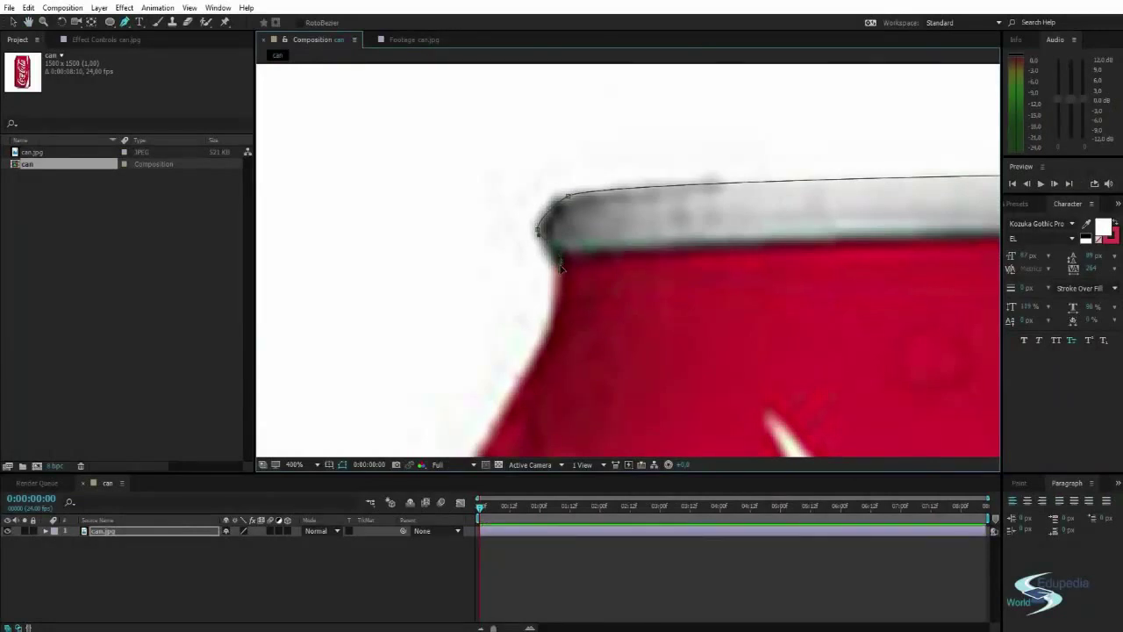
Step: Trace the mask path down the can's left side and close it at the starting point
scroll(579, 272, "down", 2)
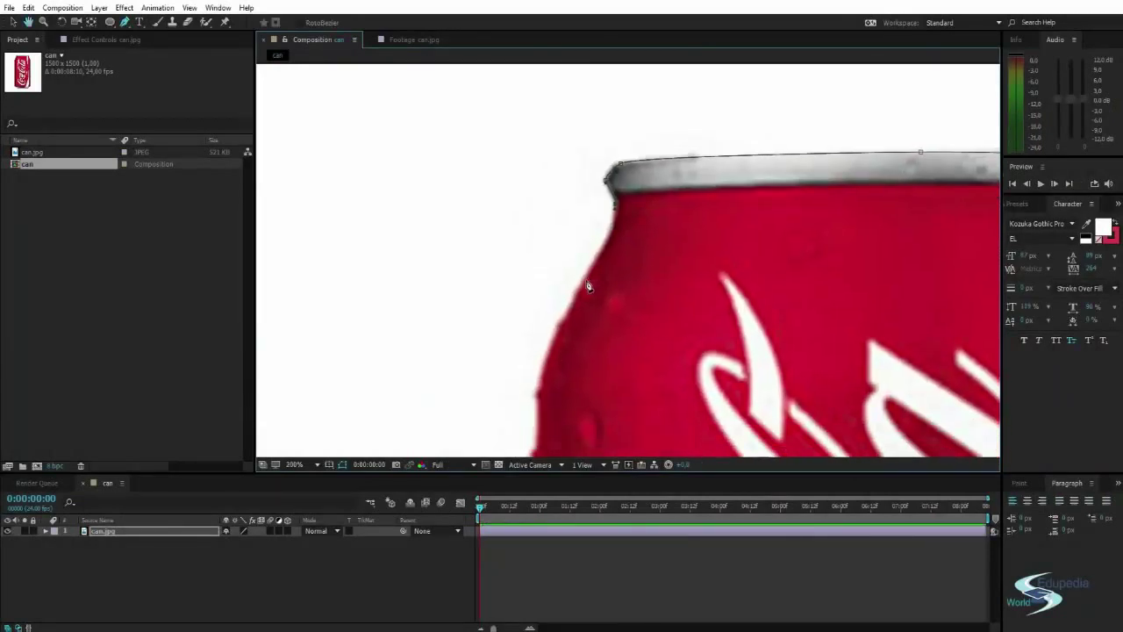
left_click(579, 291)
scroll(546, 225, "down", 3)
left_click(539, 226)
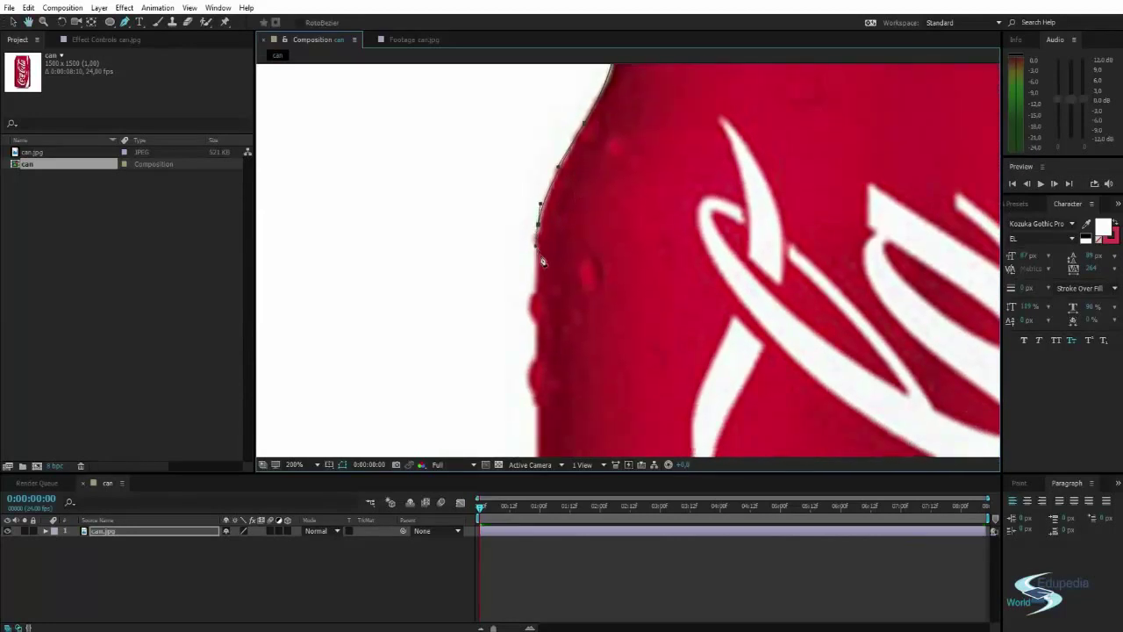
scroll(544, 278, "down", 1)
left_click_drag(592, 349, 570, 140)
left_click_drag(589, 430, 587, 200)
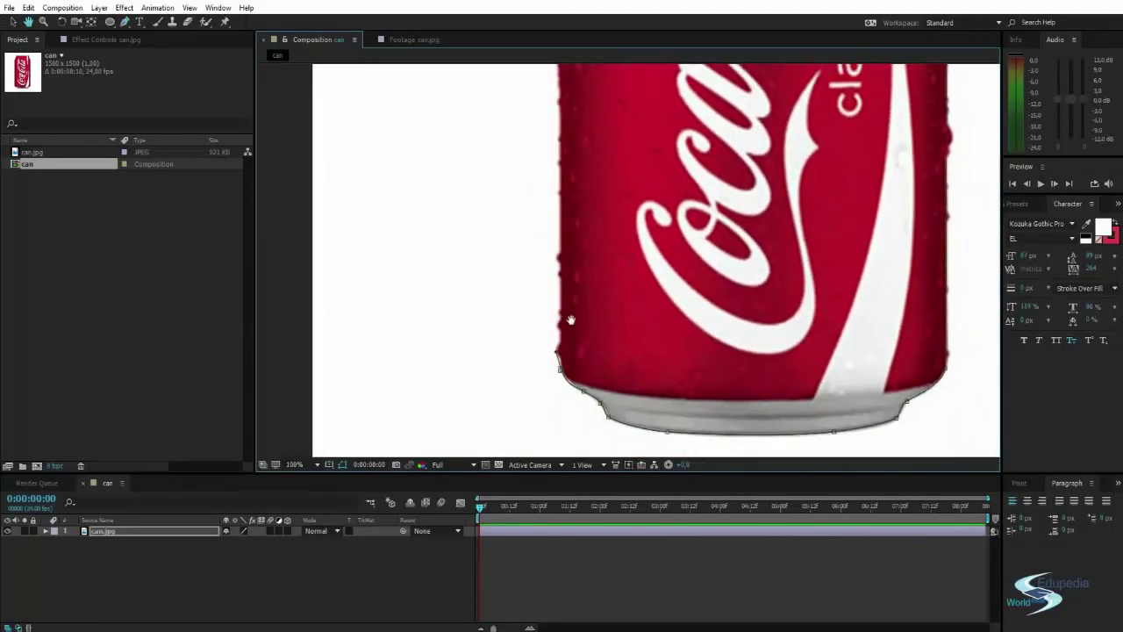
left_click(562, 378)
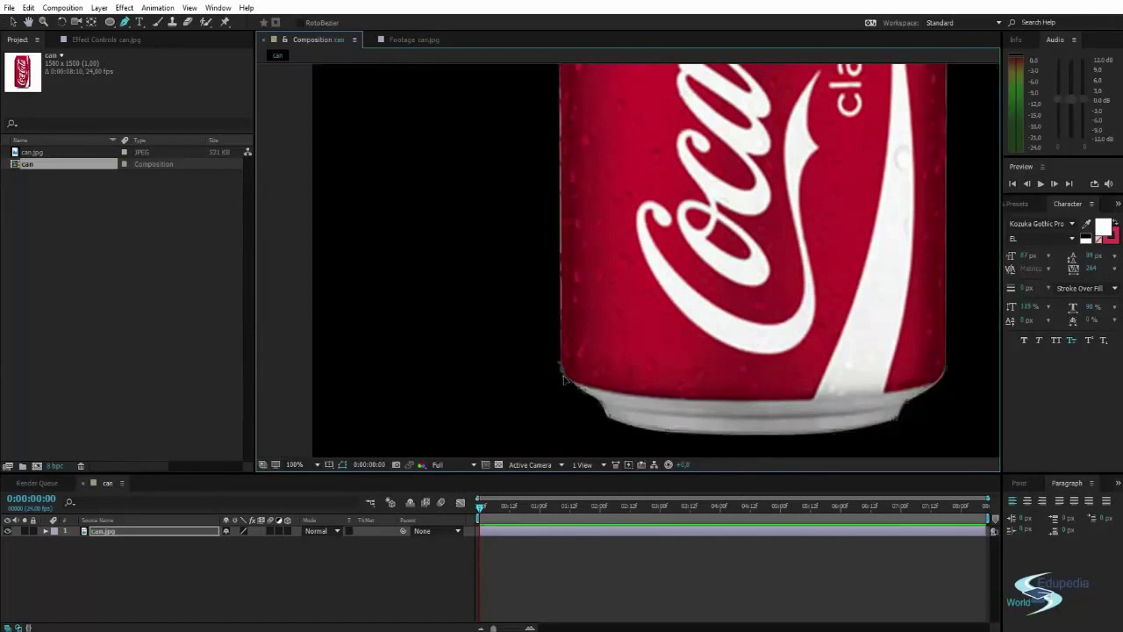
Step: Inspect the masked can's edges against the black background
key("period")
left_click_drag(554, 393, 596, 272)
key("period")
scroll(567, 258, "down", 4)
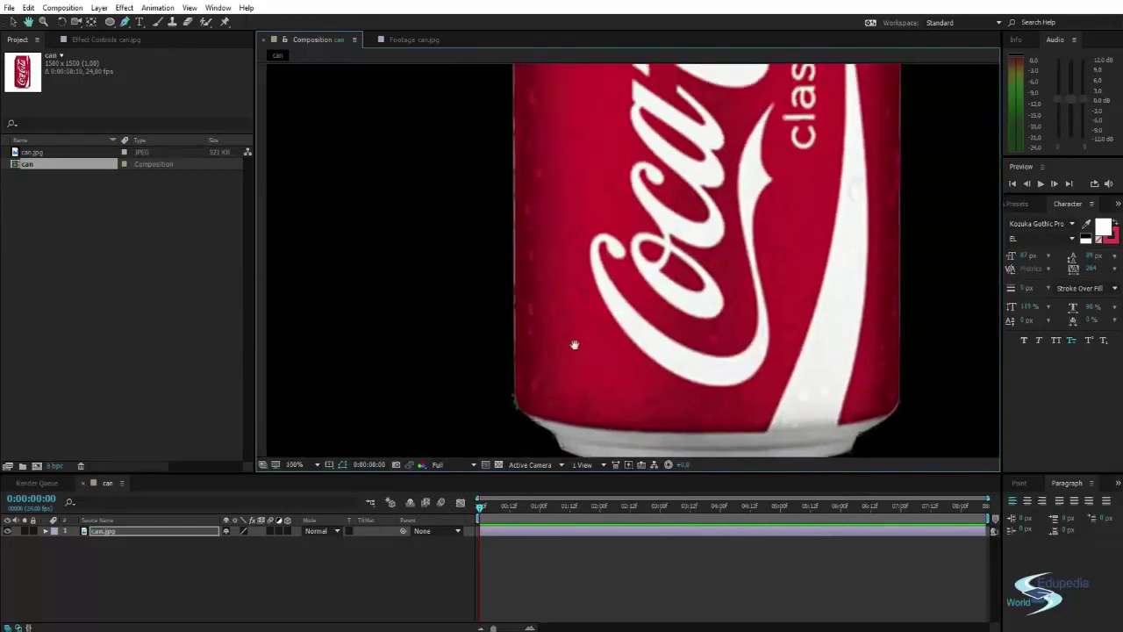
scroll(568, 338, "down", 2)
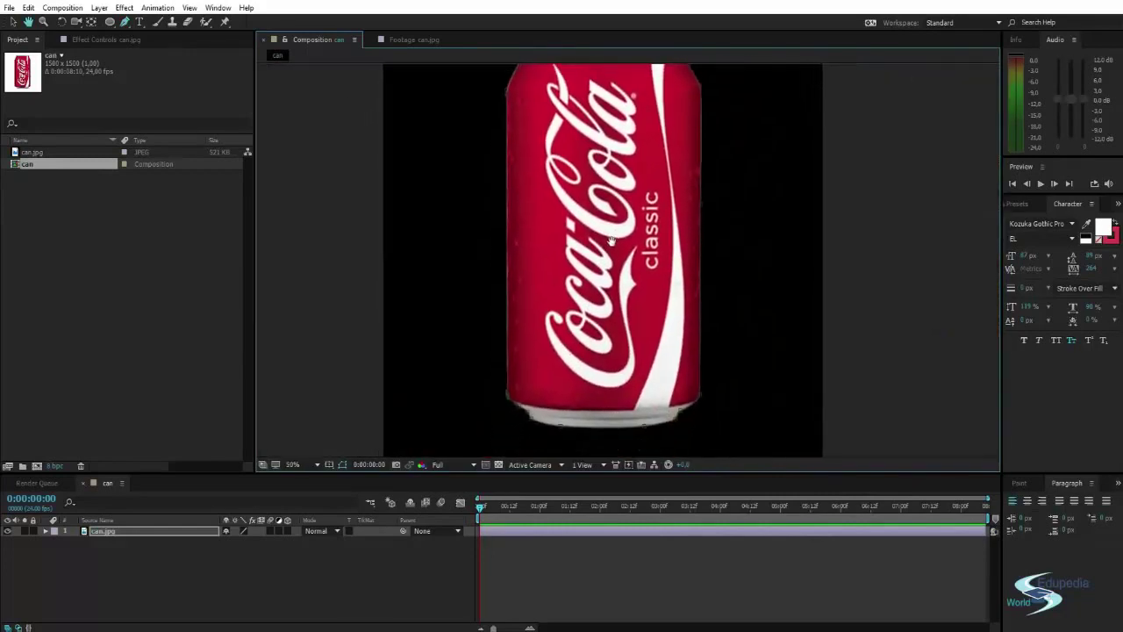
key("space")
mouse_move(635, 163)
left_mouse_down()
mouse_move(593, 318)
mouse_move(611, 202)
mouse_move(603, 158)
mouse_move(668, 159)
mouse_move(694, 191)
mouse_move(636, 184)
left_mouse_up()
key("g")
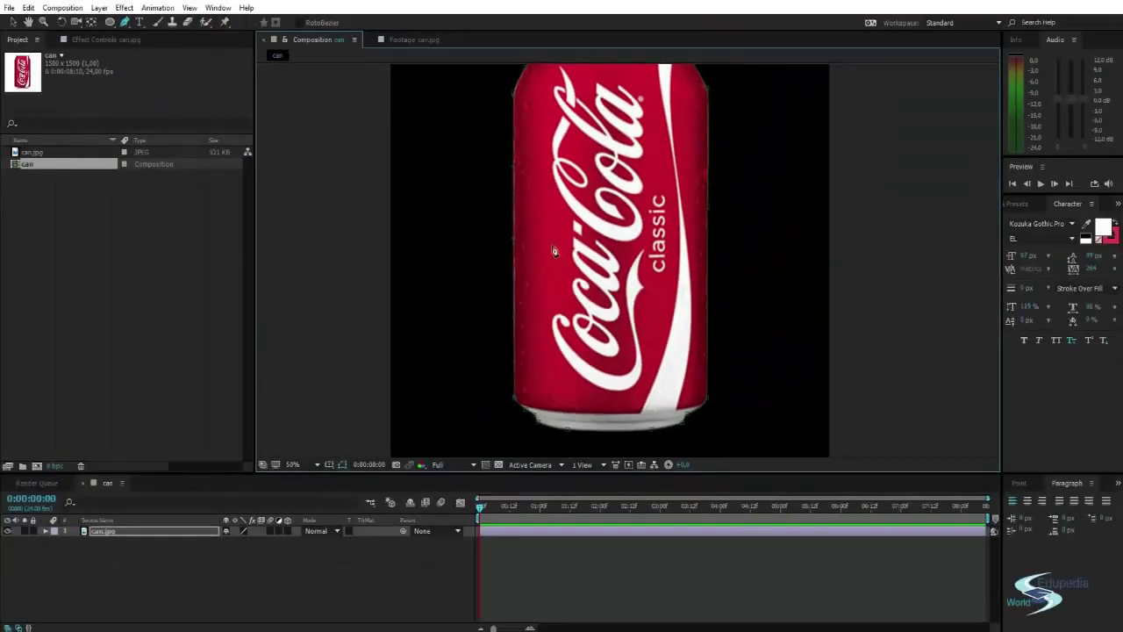
key("period")
key("comma")
Step: Use the Selection tool to adjust the mask point and curve handles at the can's lower-left corner so the path hugs the edge
key("v")
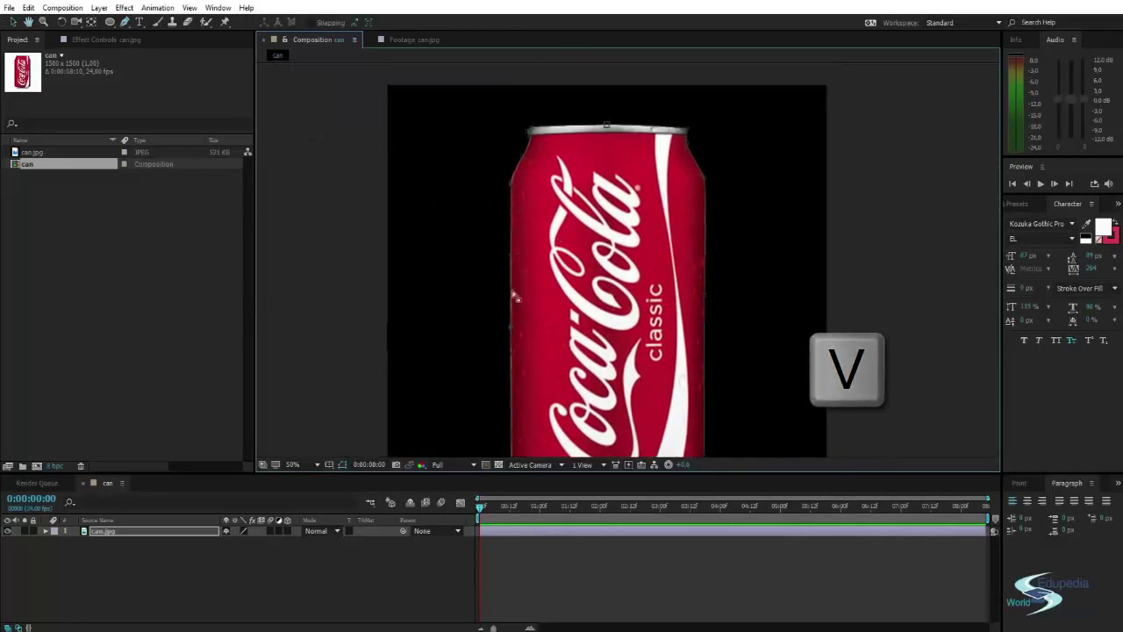
scroll(514, 296, "up", 2)
left_click_drag(497, 272, 543, 100)
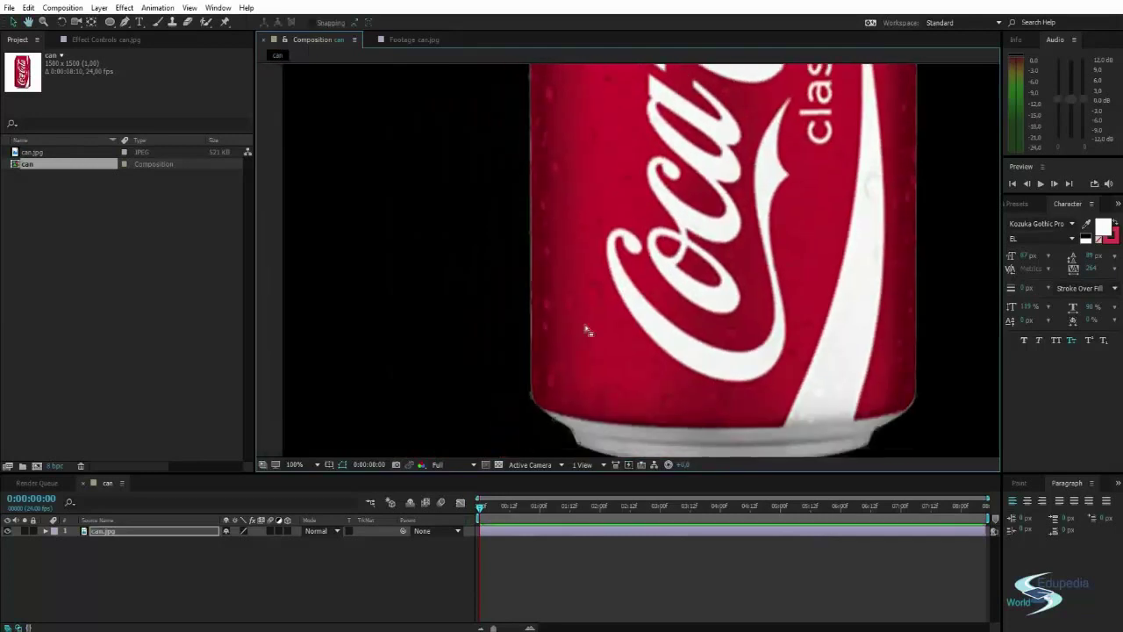
left_click_drag(533, 410, 546, 313)
scroll(518, 323, "up", 1)
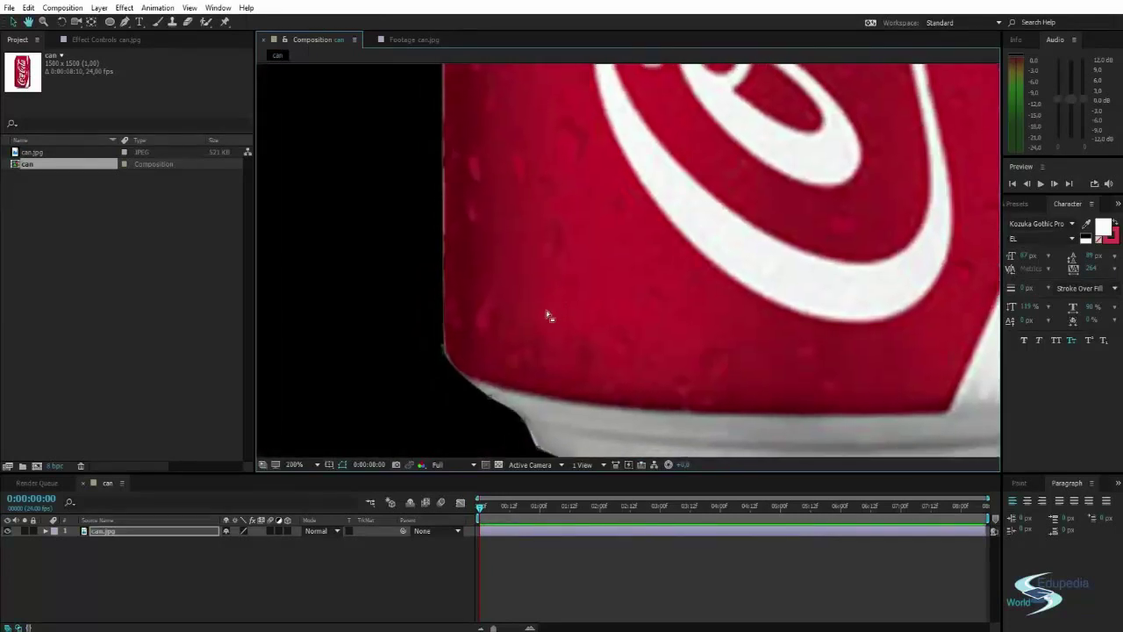
left_click(445, 359)
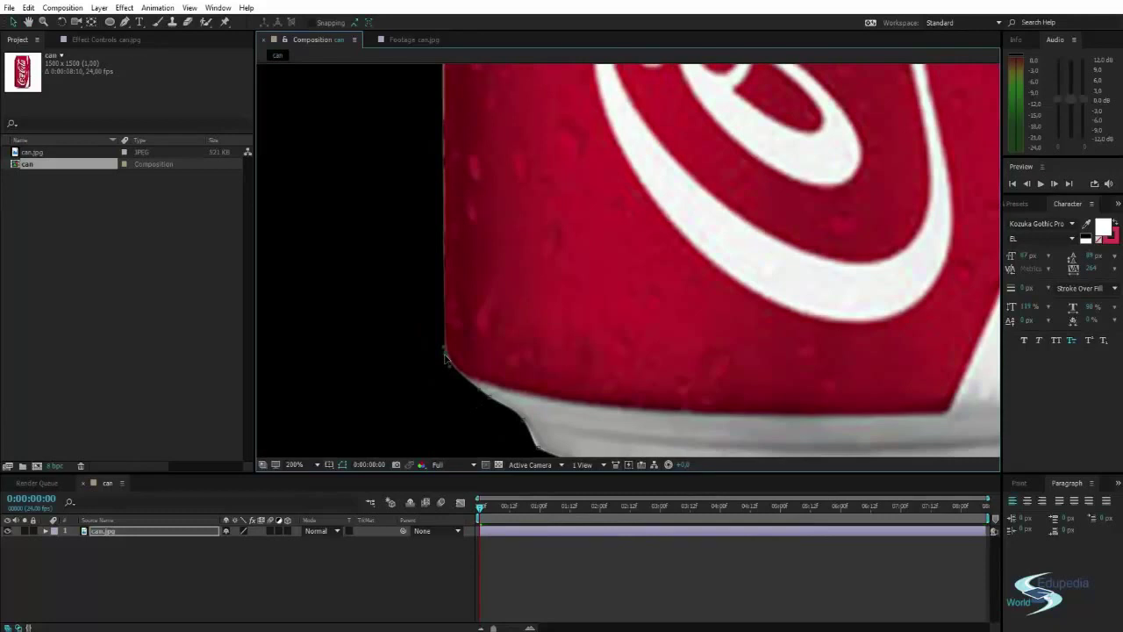
scroll(450, 357, "up", 1)
left_click_drag(451, 356, 779, 213)
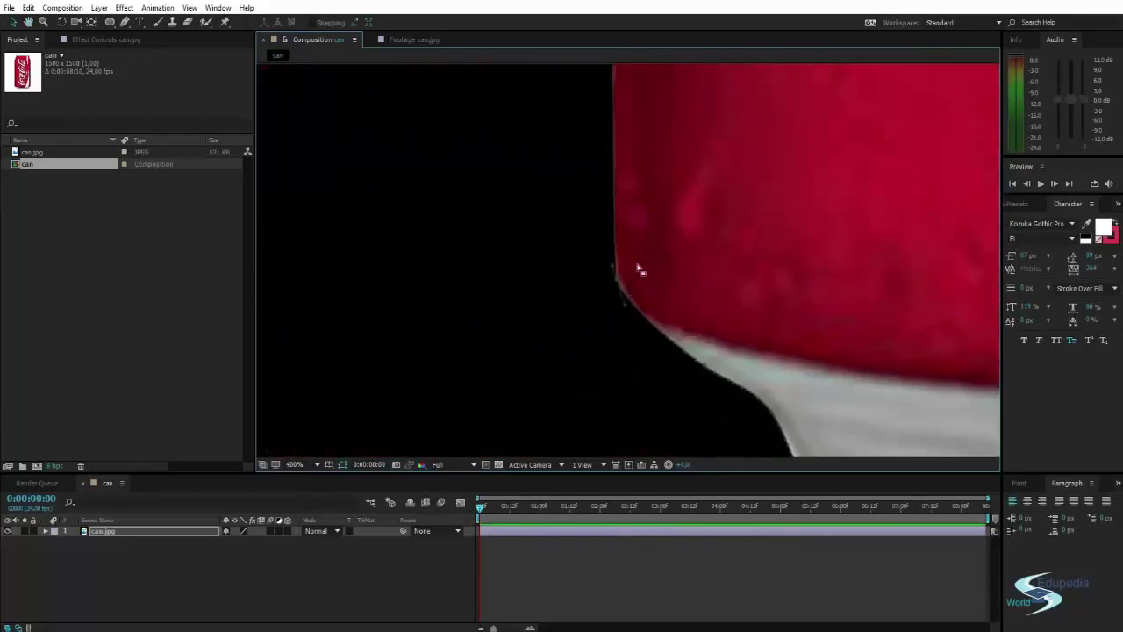
left_click_drag(648, 248, 625, 290)
scroll(594, 333, "up", 1)
scroll(589, 343, "down", 1)
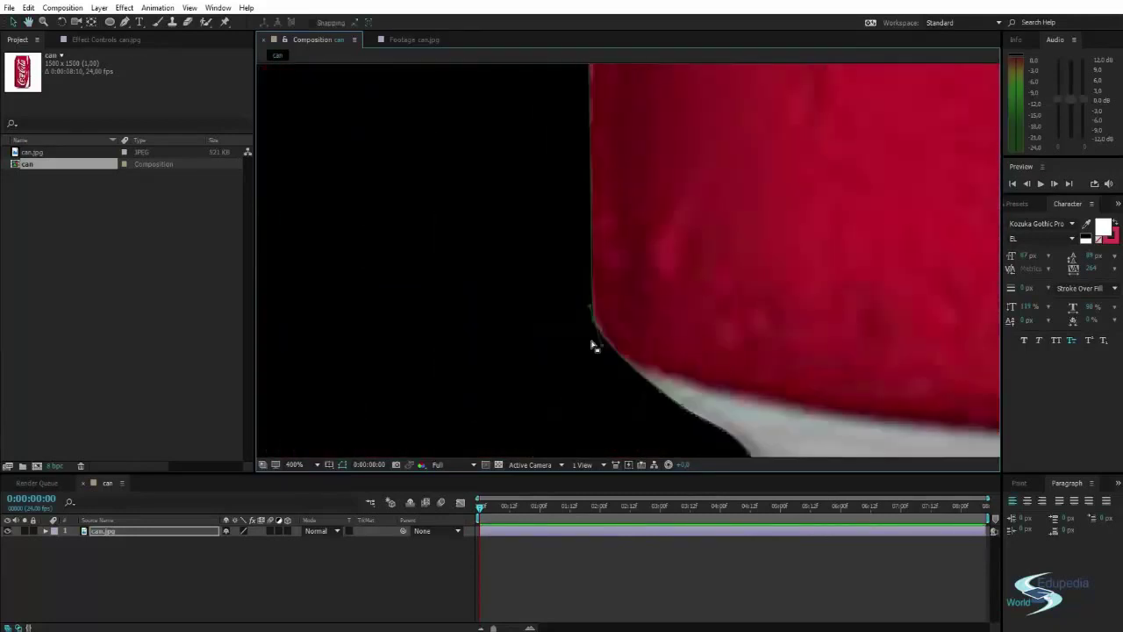
scroll(591, 346, "up", 1)
left_click_drag(567, 345, 451, 269)
scroll(599, 285, "down", 1)
scroll(561, 290, "right", 1)
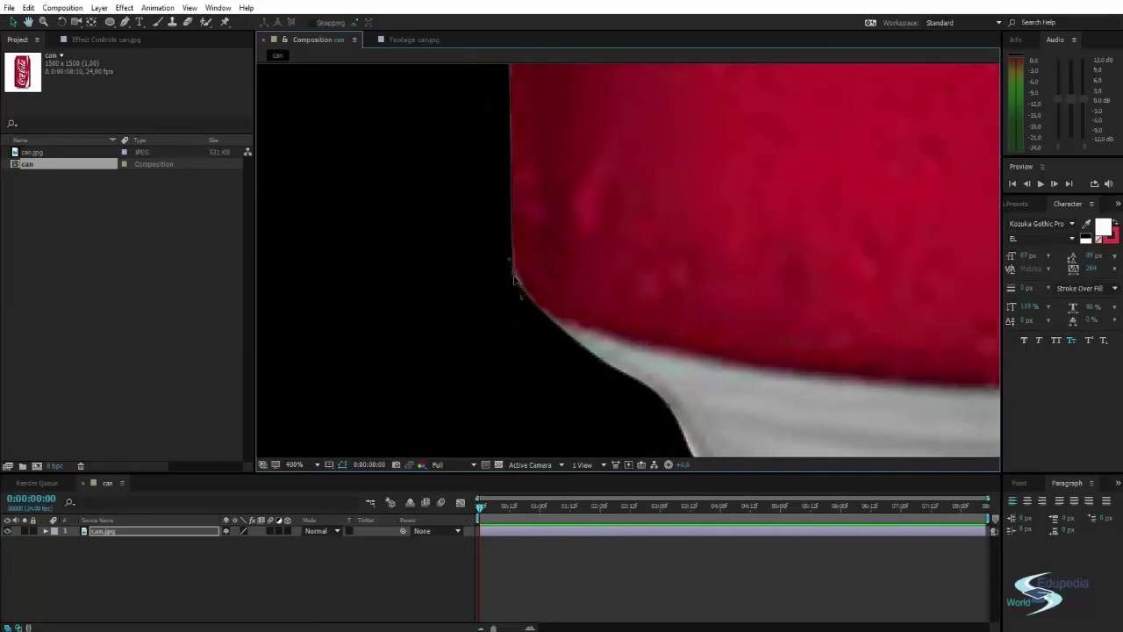
scroll(515, 278, "down", 1)
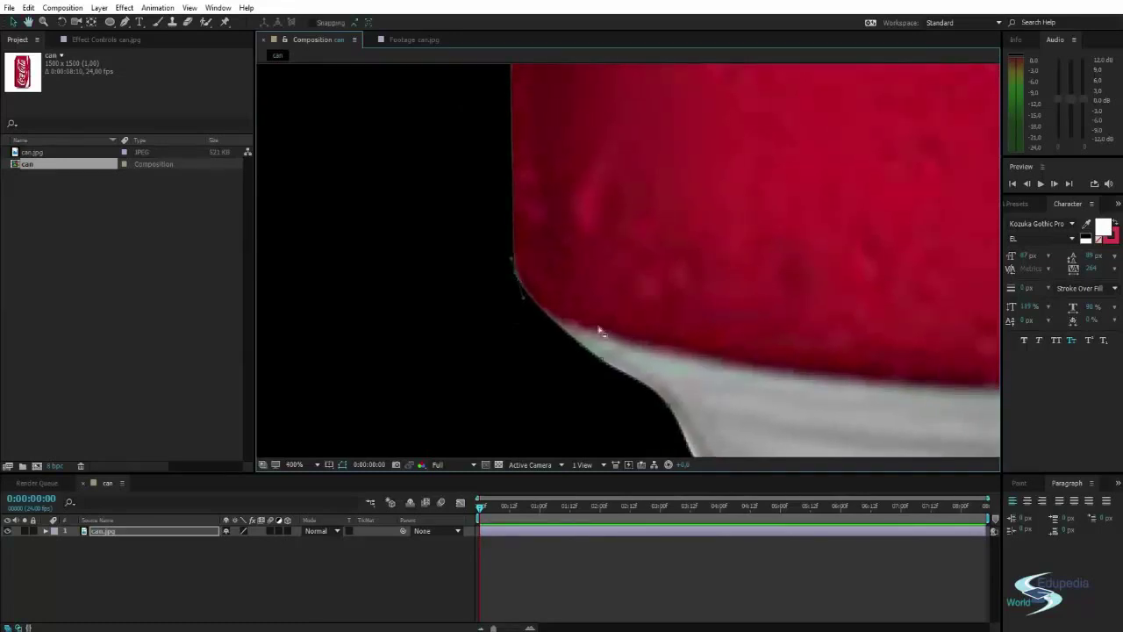
scroll(531, 281, "right", 1)
mouse_move(530, 287)
left_mouse_down()
mouse_move(515, 295)
mouse_move(525, 287)
left_mouse_up()
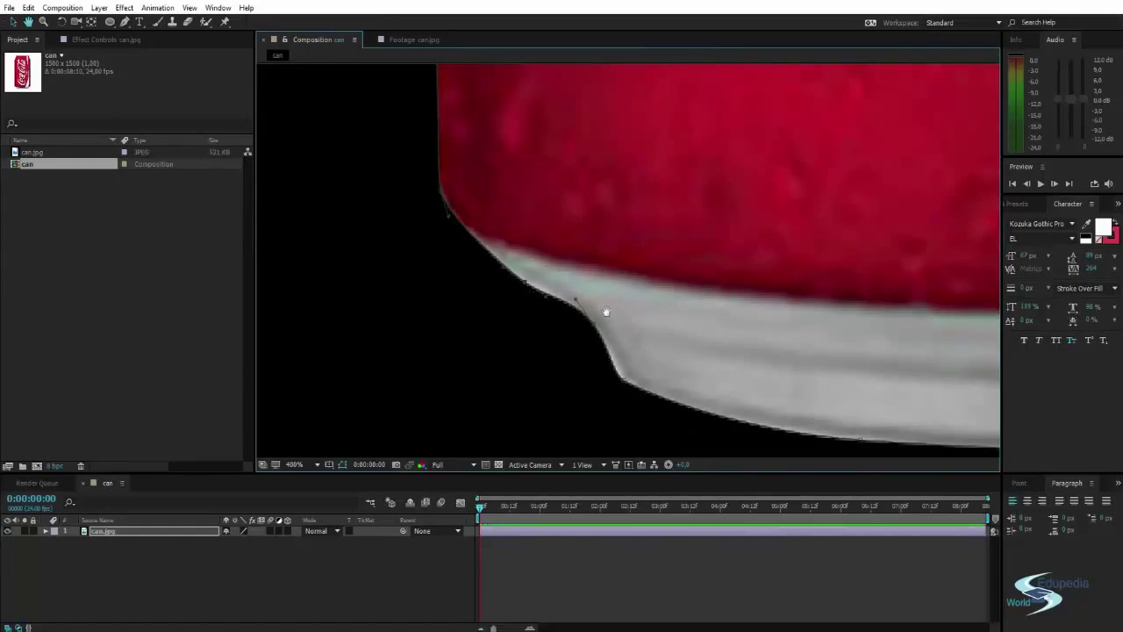
Step: Reposition the mask points where the silver rim curves inward at the can's lower left to match its outline
scroll(571, 307, "down", 1)
scroll(571, 307, "right", 1)
left_click(574, 325)
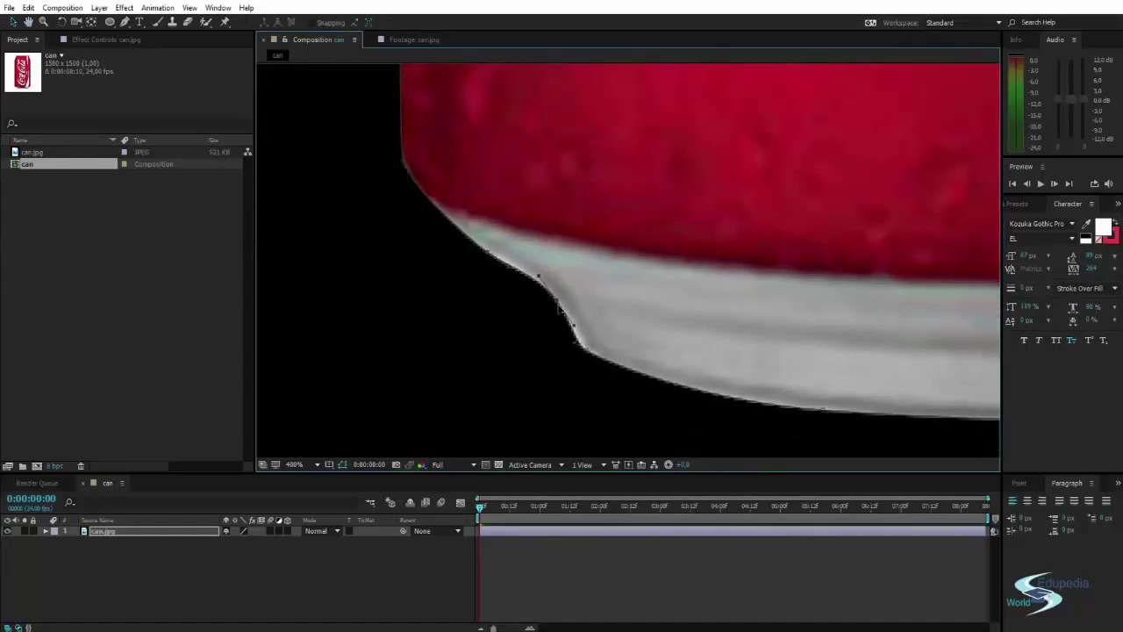
left_click_drag(489, 254, 484, 247)
left_click_drag(609, 312, 548, 266)
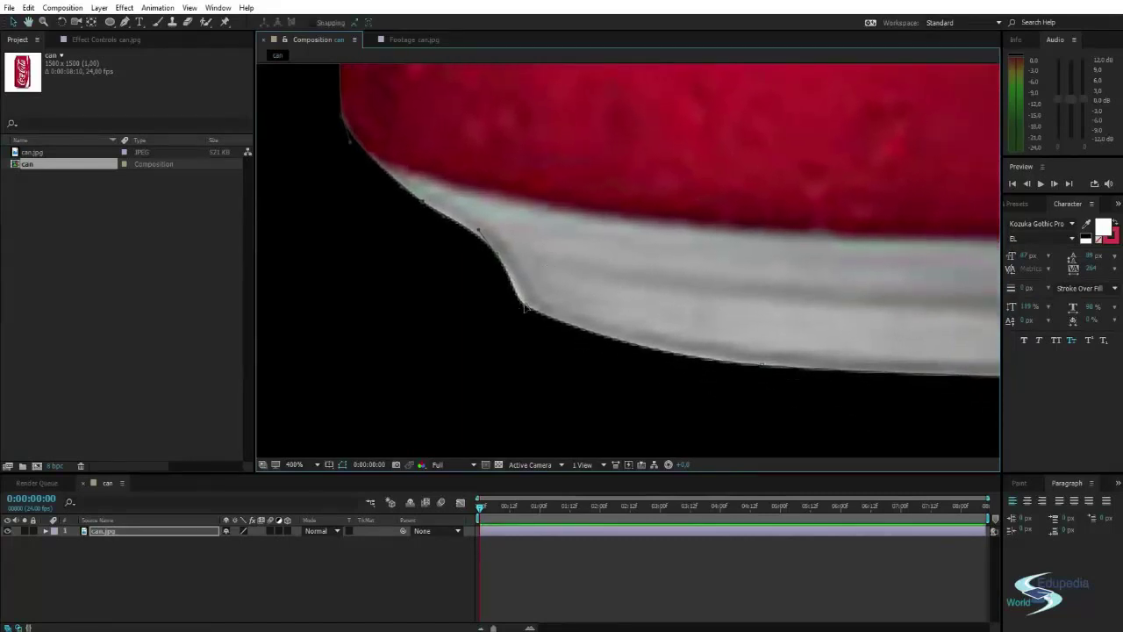
mouse_move(525, 307)
left_mouse_down()
mouse_move(503, 339)
mouse_move(538, 316)
left_mouse_up()
Step: Adjust the mask points and curve handles along the can's bottom rim to follow its lower edge
left_click_drag(802, 342, 371, 289)
scroll(531, 318, "down", 1)
left_click_drag(594, 324, 585, 328)
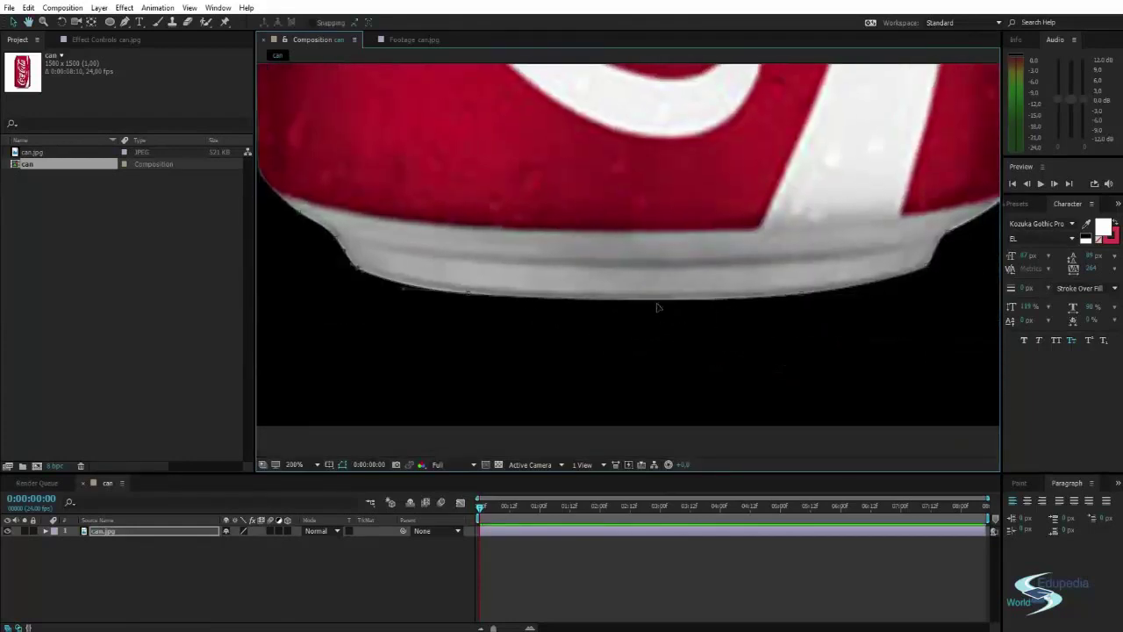
left_click_drag(733, 306, 681, 318)
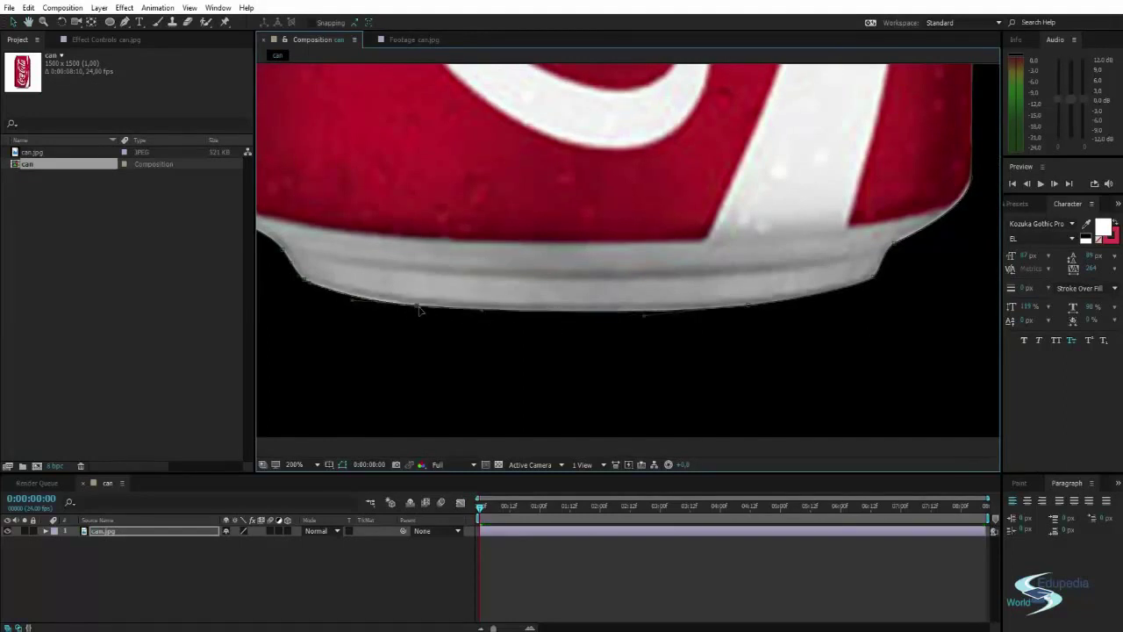
scroll(547, 319, "right", 2)
scroll(547, 318, "right", 1)
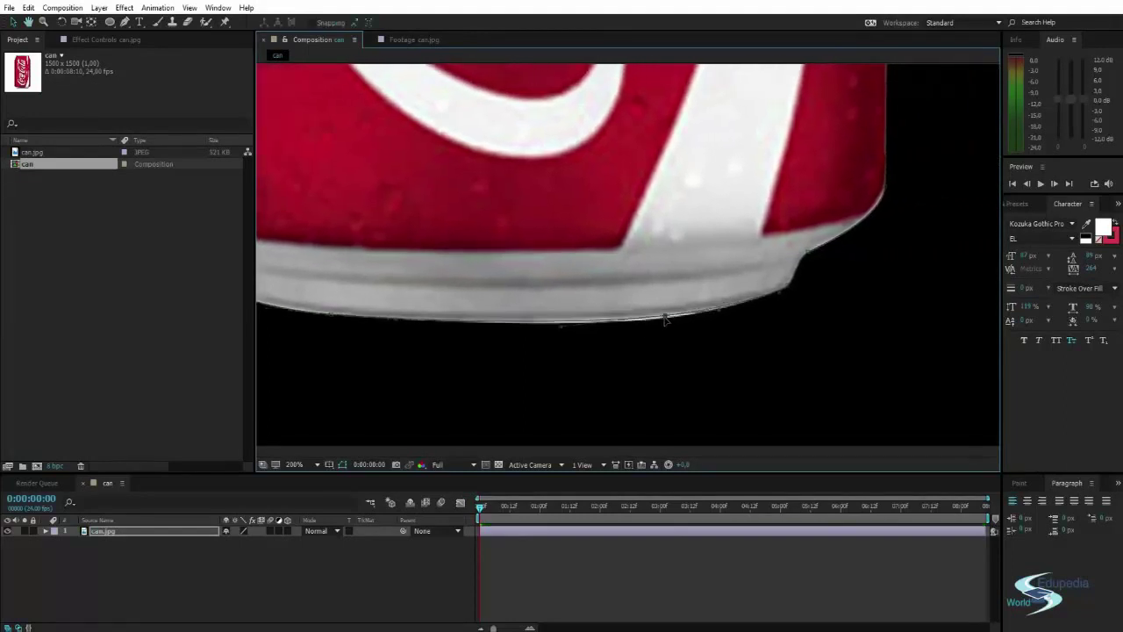
Step: Expand the can.jpg layer's Masks group to reveal Mask 1 in the timeline
scroll(605, 260, "down", 2)
scroll(605, 259, "down", 2)
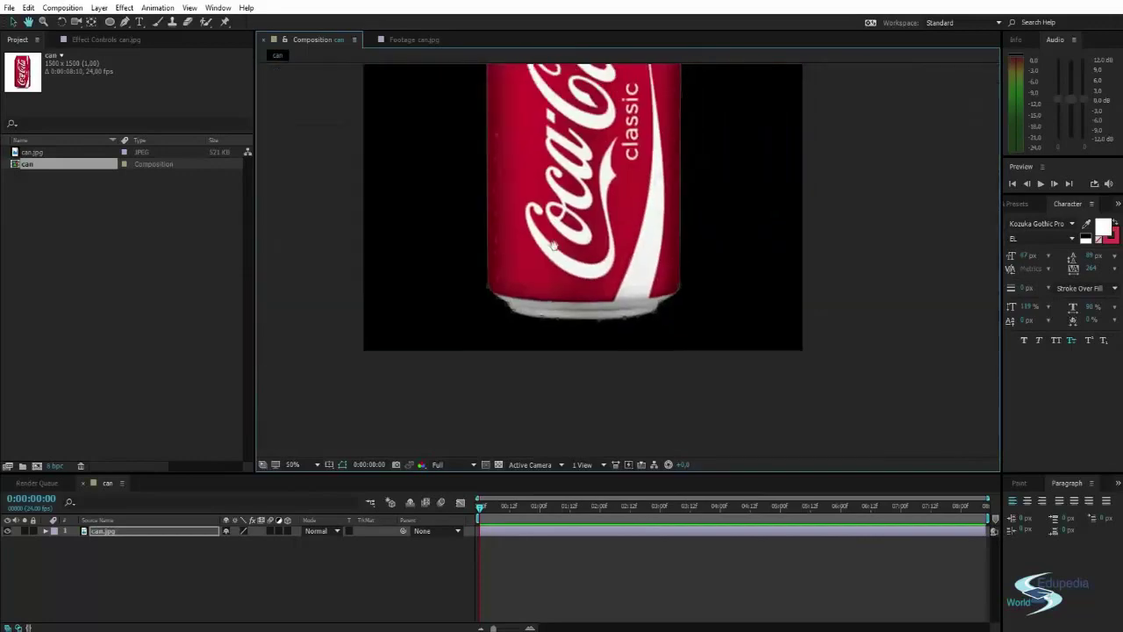
scroll(606, 254, "up", 4)
mouse_move(601, 204)
left_mouse_down()
mouse_move(591, 235)
mouse_move(591, 224)
left_mouse_up()
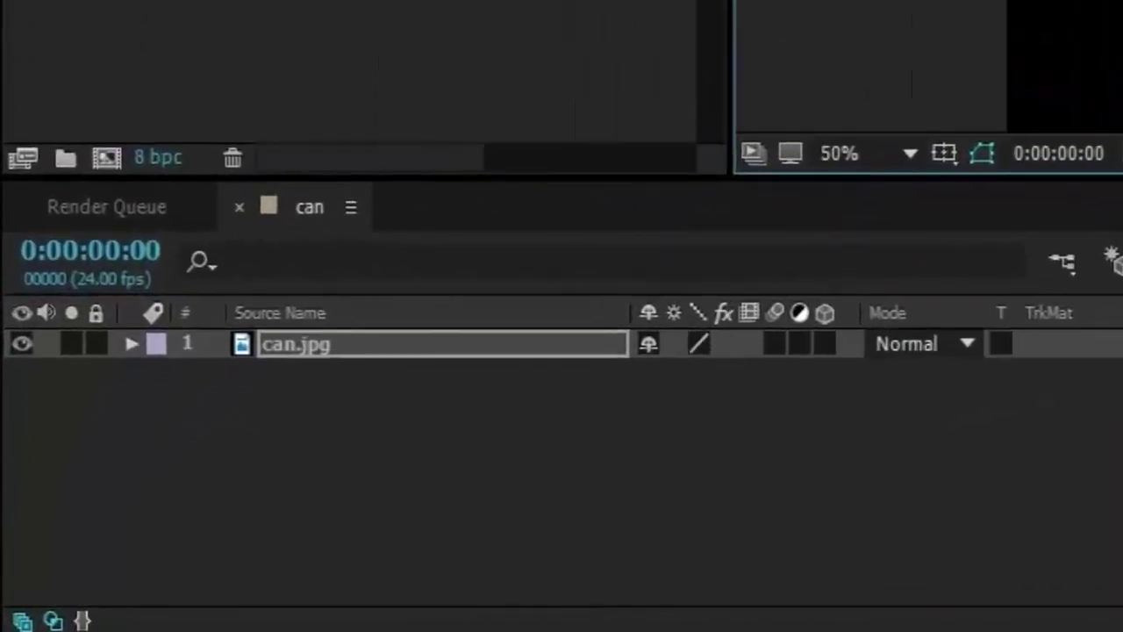
left_click(131, 344)
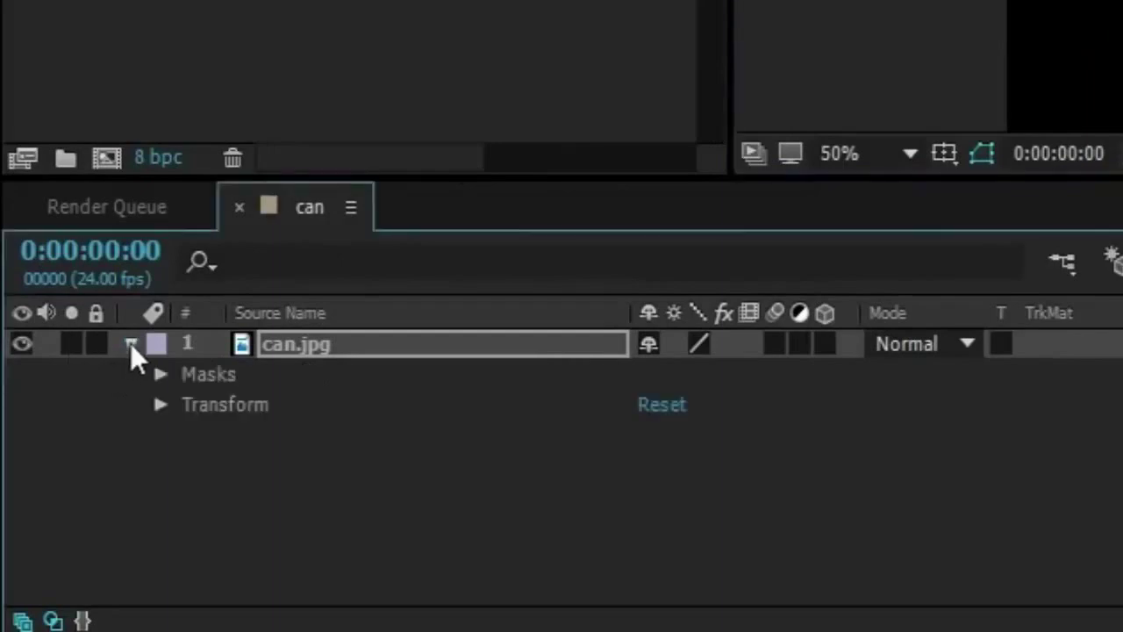
left_click(159, 370)
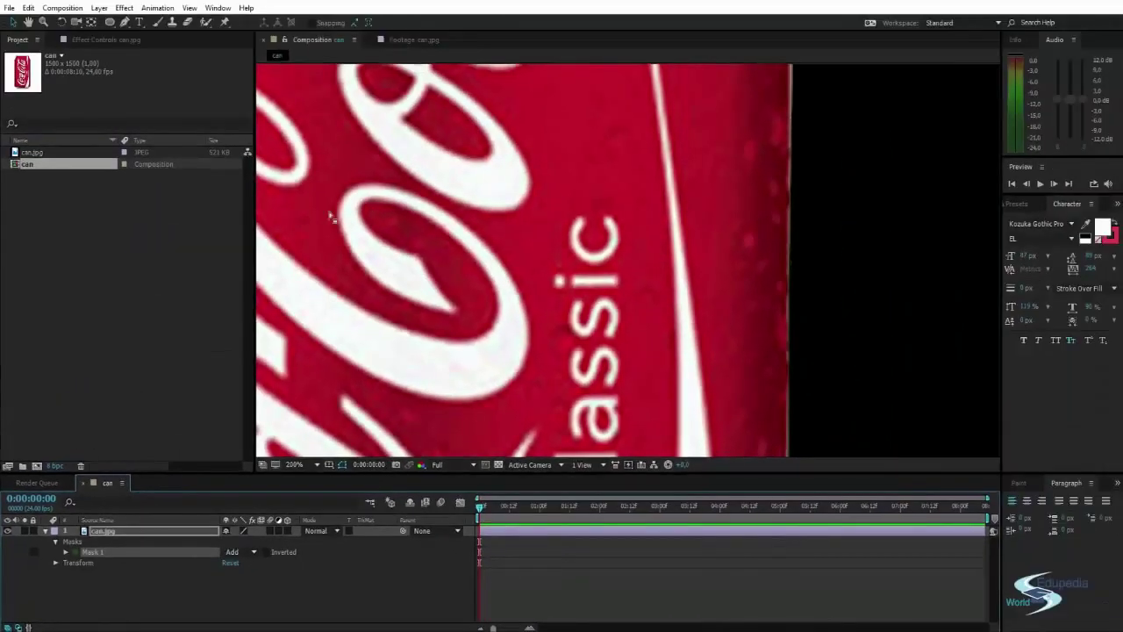
Step: Set the mode of Mask 1 to None and select the can.jpg layer to show the path over the full image
scroll(332, 218, "down", 6)
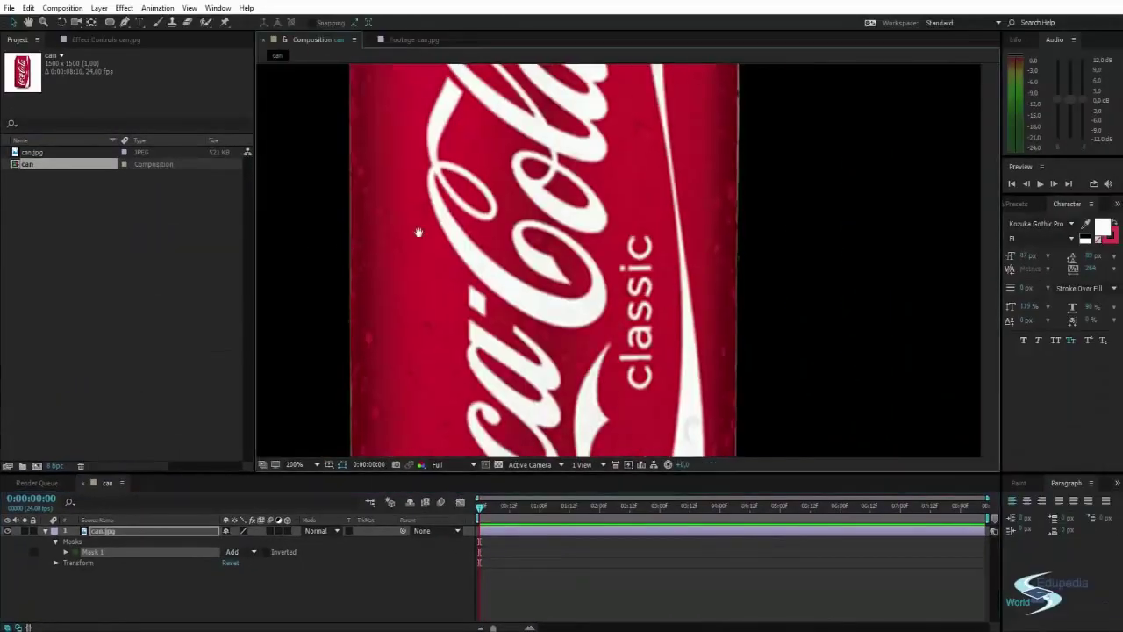
scroll(486, 260, "up", 2)
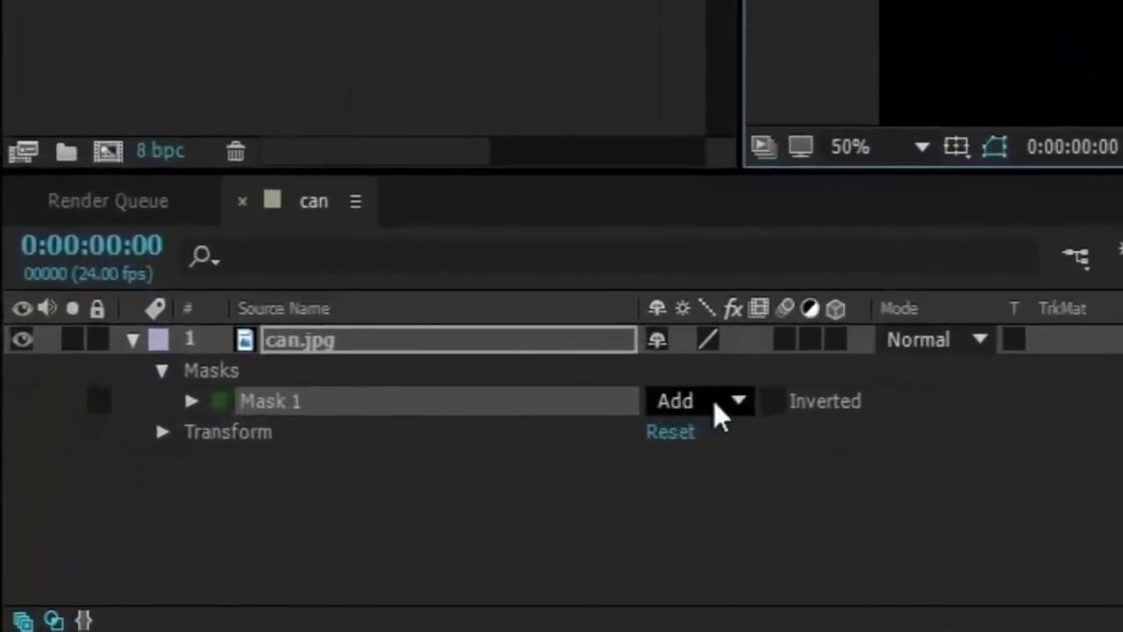
left_click(245, 552)
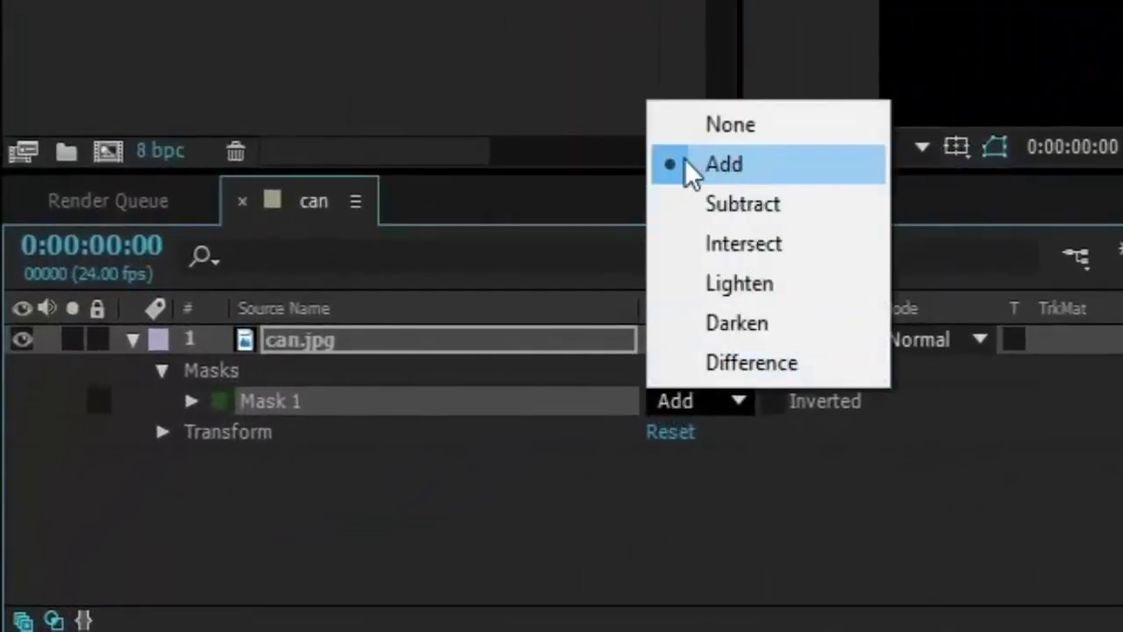
left_click(764, 127)
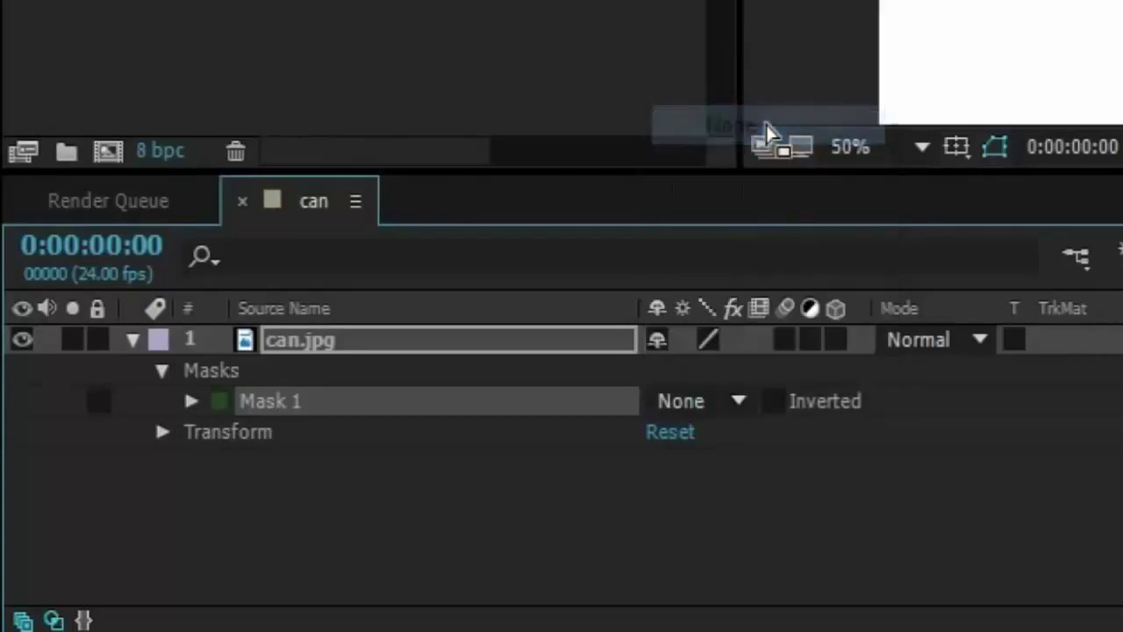
left_click(819, 544)
left_click(454, 338)
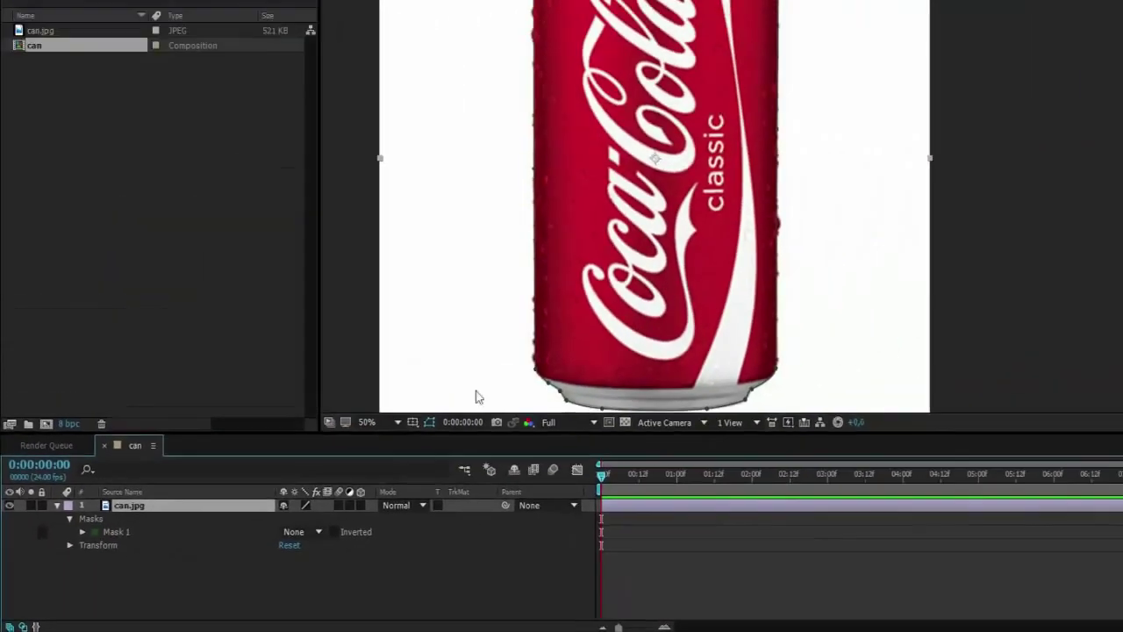
Step: Adjust the mask points at the can's lower-right rim and the notch above it to fit the outline
left_click_drag(488, 395, 483, 291)
scroll(527, 365, "up", 4)
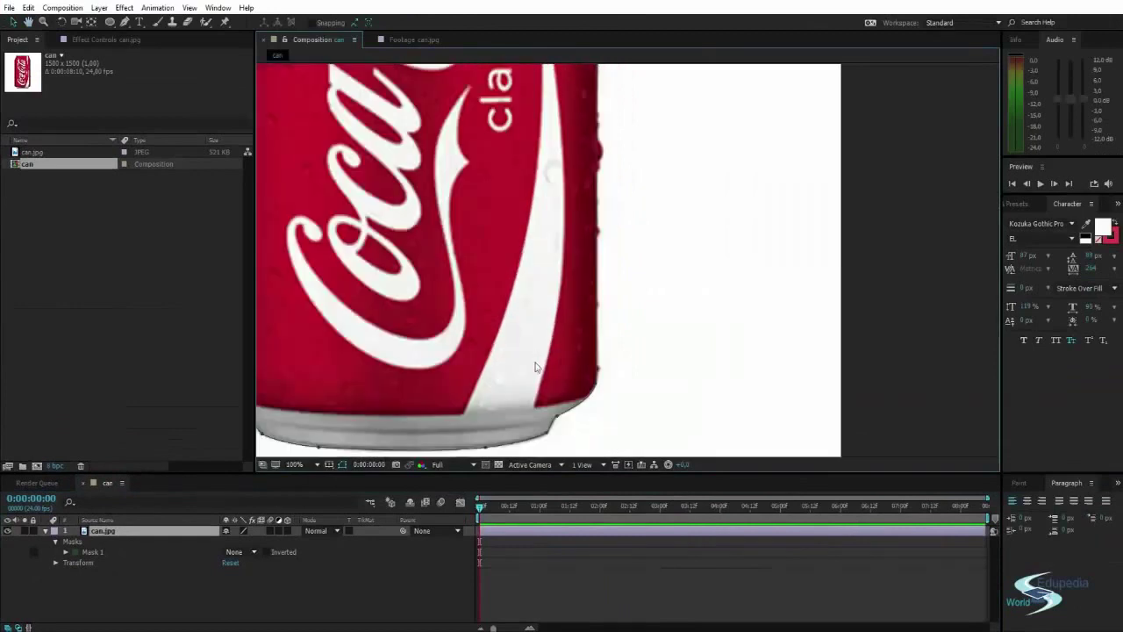
left_click_drag(584, 380, 646, 290)
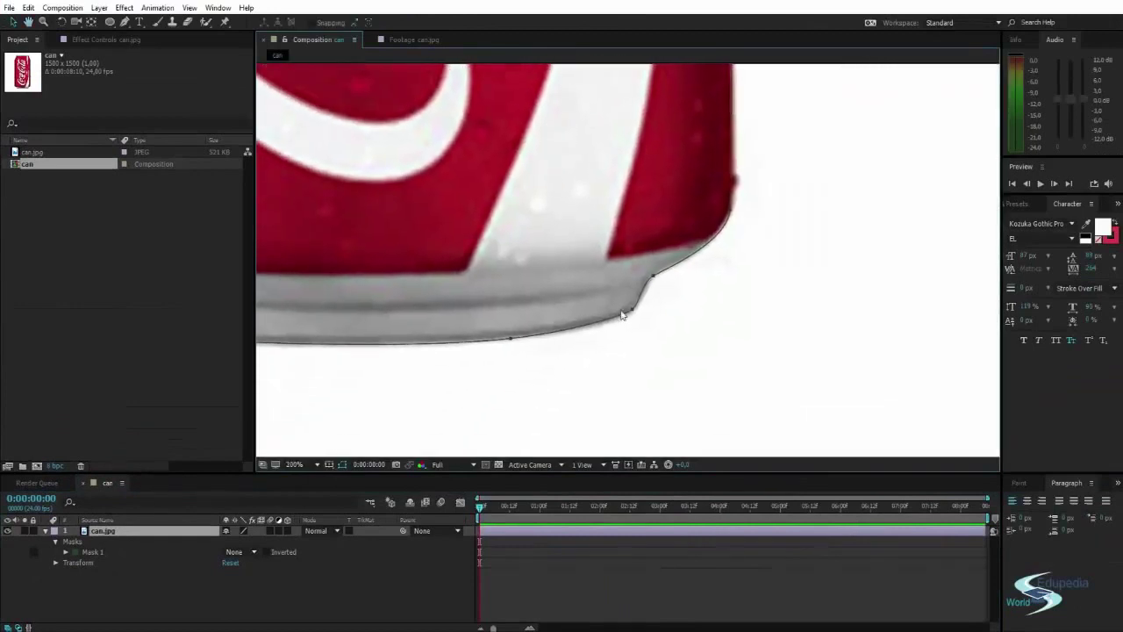
scroll(551, 343, "up", 2)
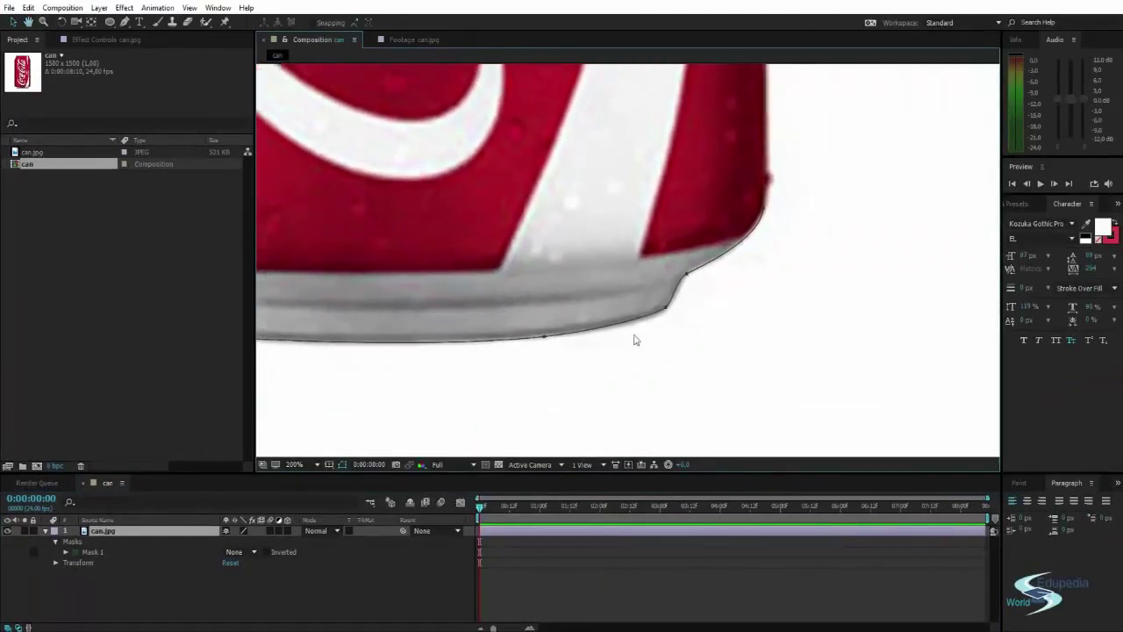
left_click_drag(707, 341, 581, 327)
left_click(570, 318)
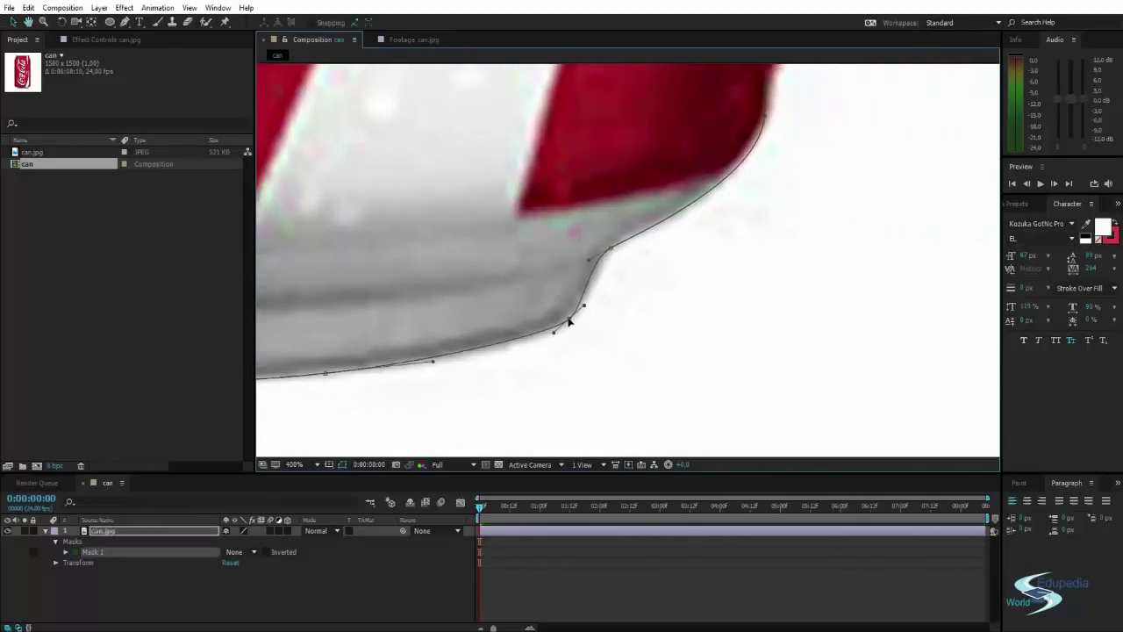
left_click_drag(629, 292, 571, 343)
left_click_drag(553, 301, 559, 295)
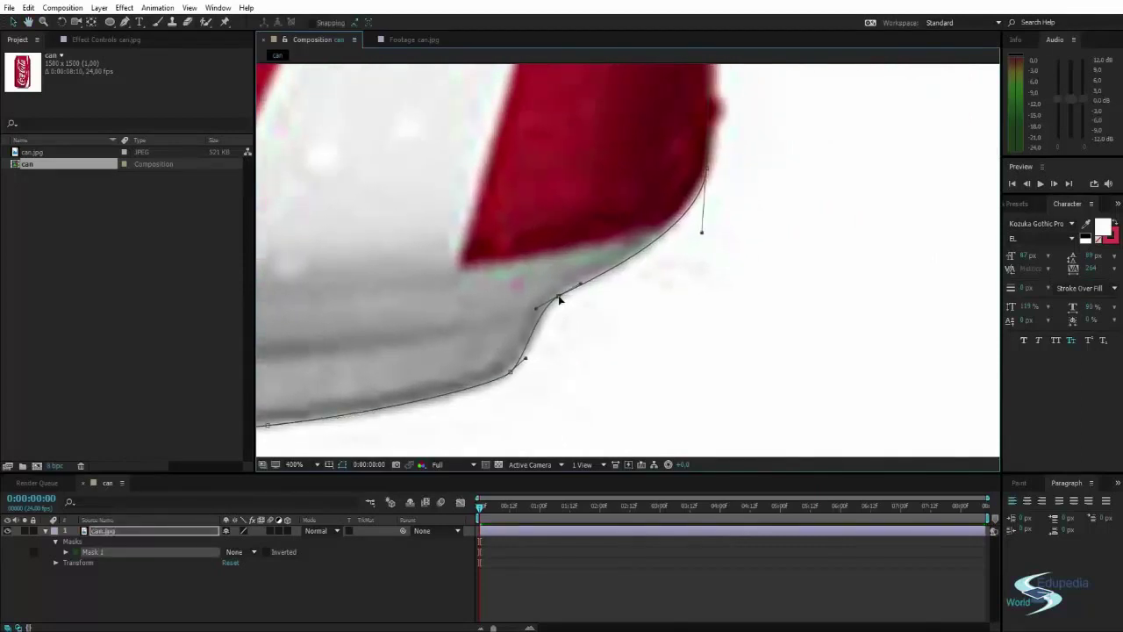
Step: Refine the curve handles of the mask point at the can's upper-right shoulder and check the path along the top rim
left_click_drag(724, 176, 569, 377)
scroll(636, 151, "down", 2)
left_click_drag(636, 151, 597, 376)
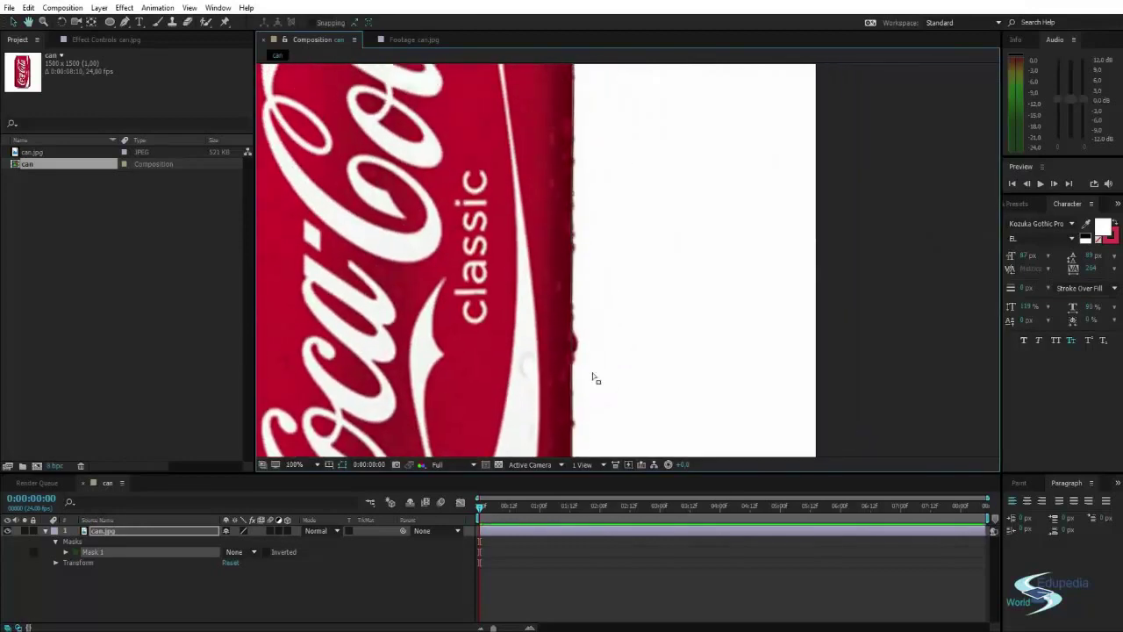
left_click_drag(616, 200, 601, 429)
scroll(553, 190, "up", 1)
scroll(536, 211, "up", 3)
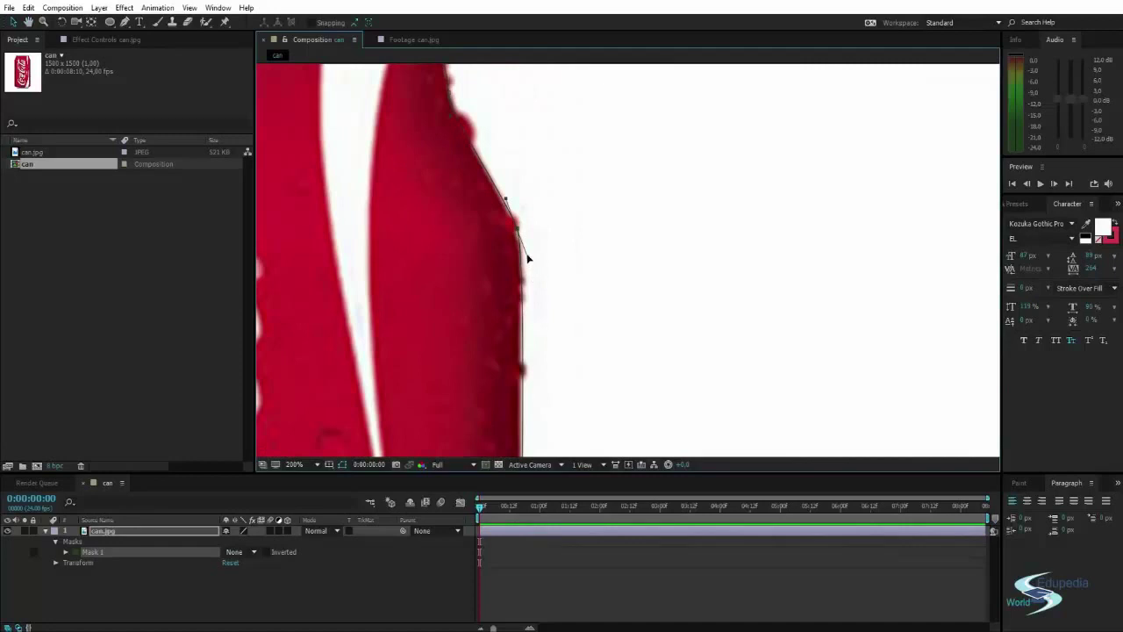
left_click_drag(527, 254, 525, 243)
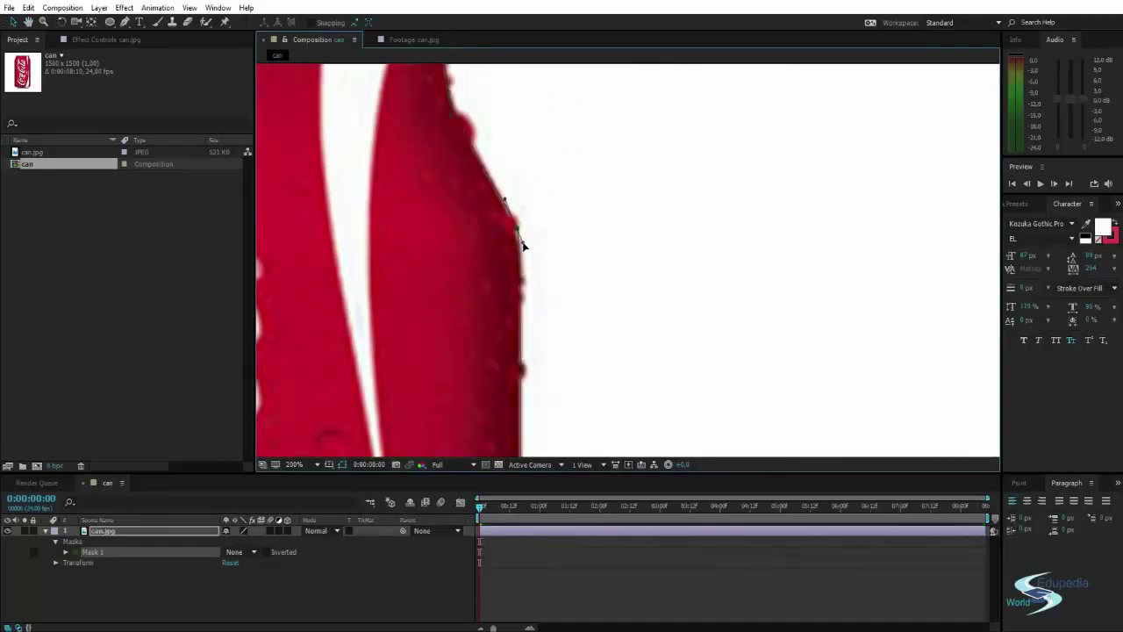
left_click(518, 228)
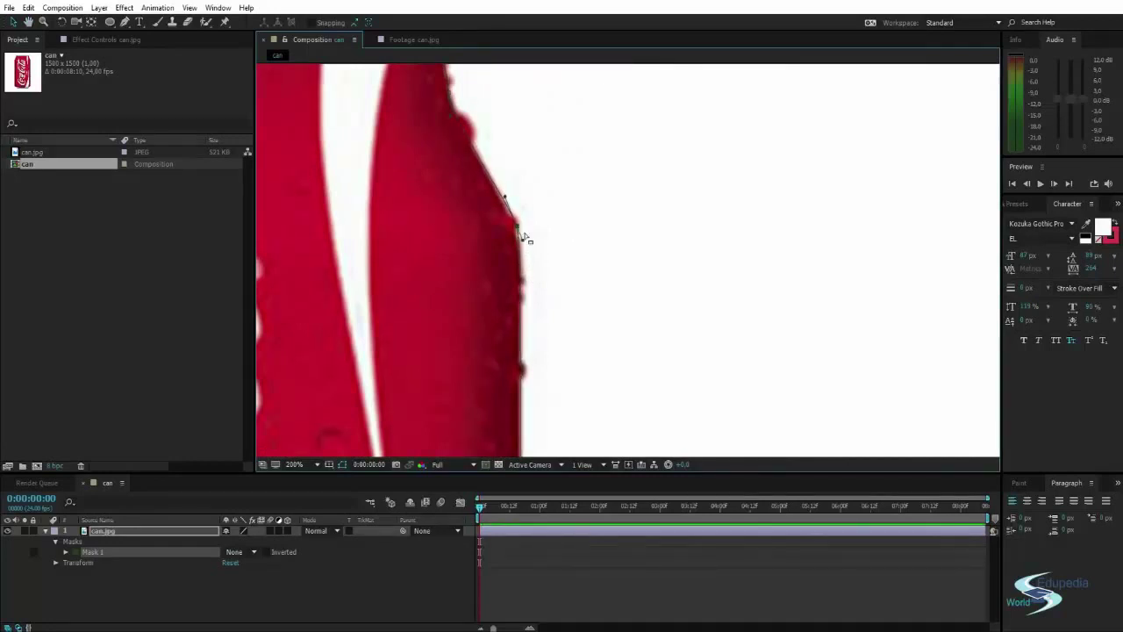
left_click_drag(503, 198, 500, 198)
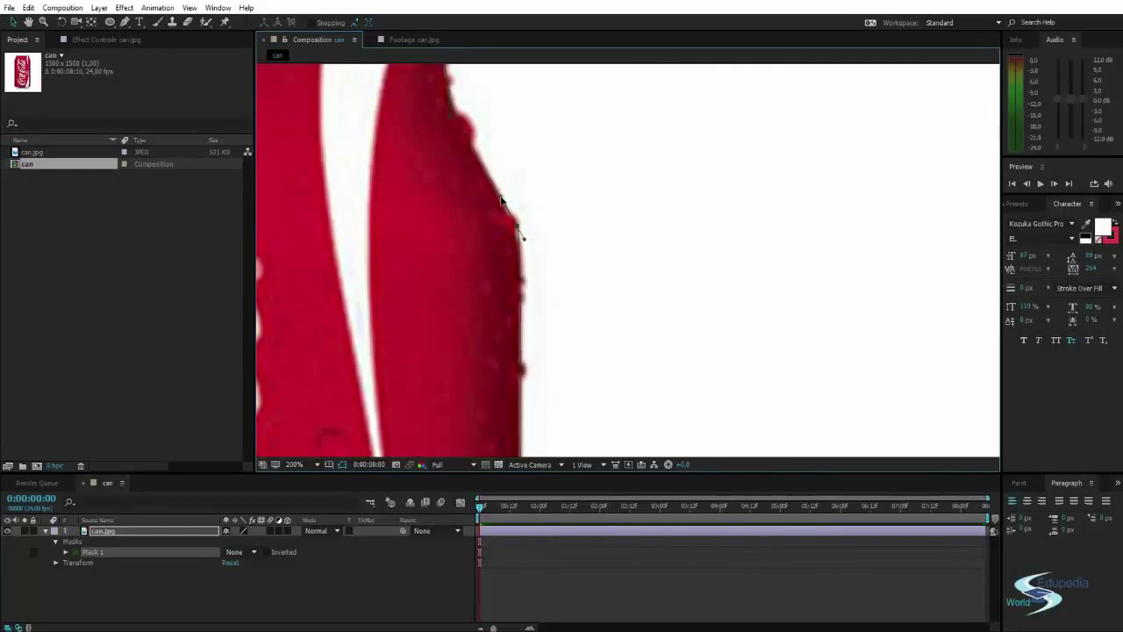
left_click_drag(585, 359, 623, 89)
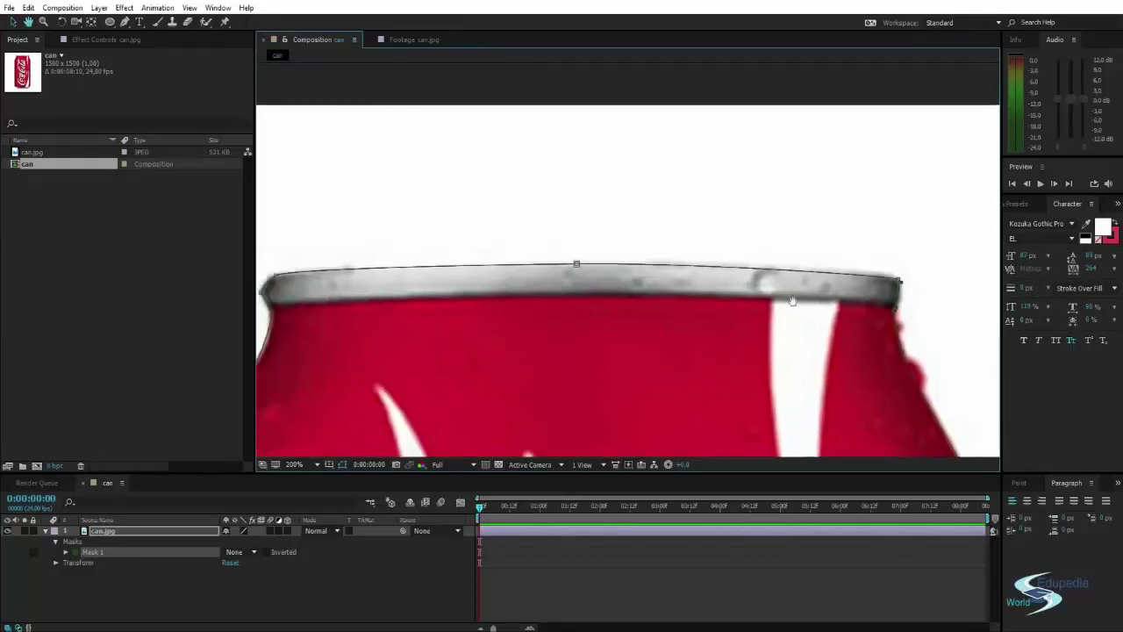
left_click_drag(792, 298, 795, 278)
scroll(738, 295, "down", 1)
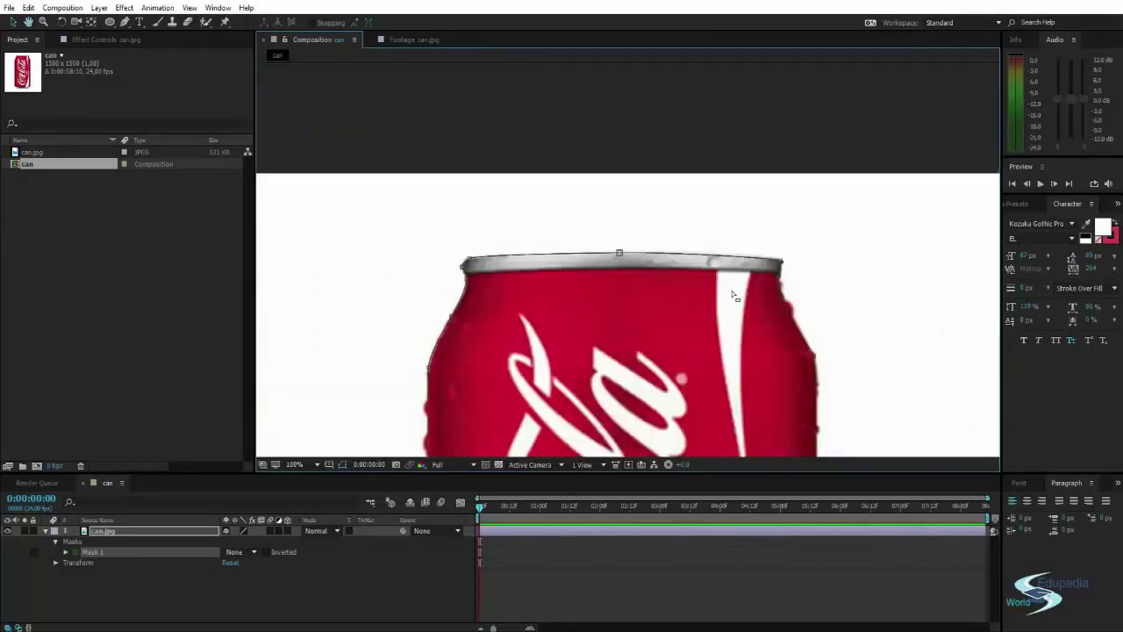
Step: Inspect the mask path along the can's top rim and left shoulder, and around the whole can
mouse_move(666, 381)
left_mouse_down()
mouse_move(659, 325)
mouse_move(673, 373)
left_mouse_up()
scroll(477, 299, "up", 1)
left_click_drag(432, 310, 556, 323)
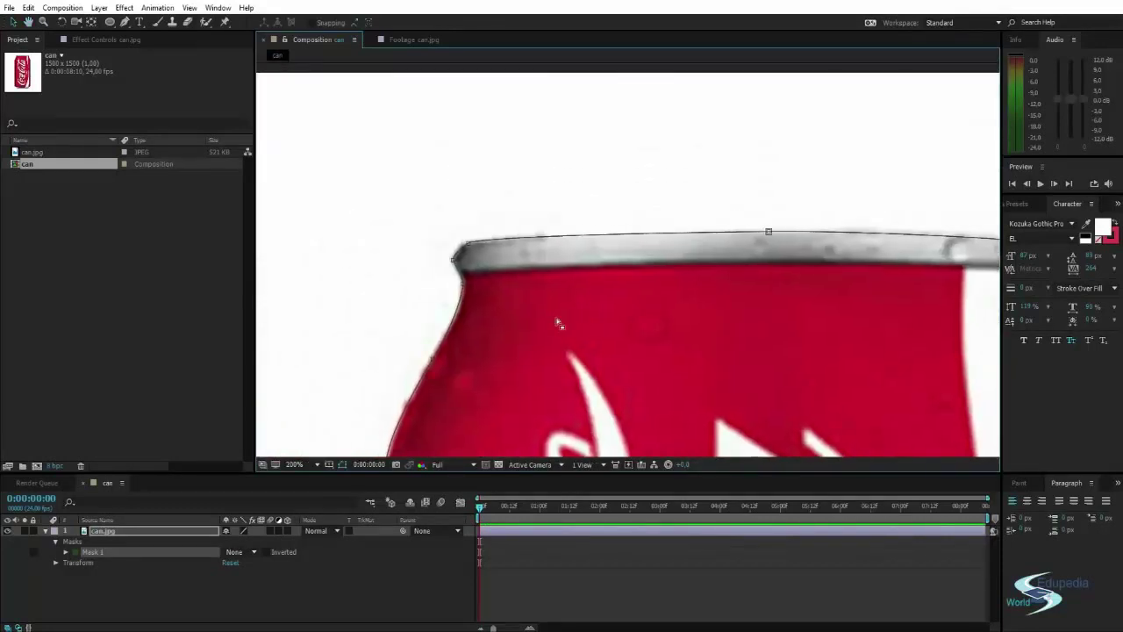
scroll(532, 306, "down", 2)
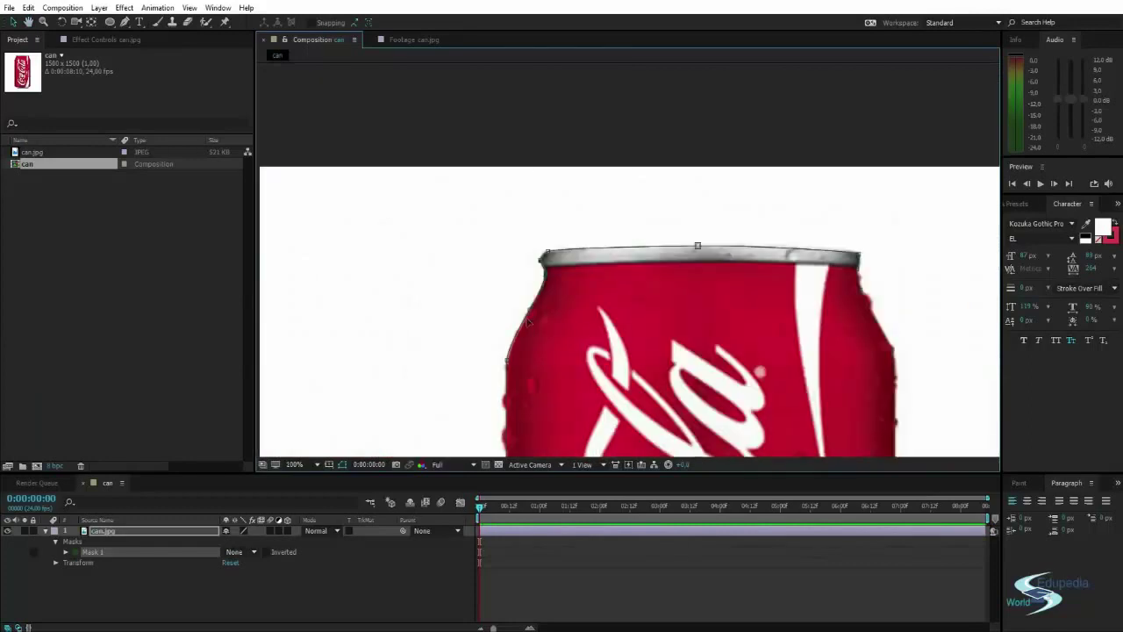
left_click_drag(659, 412, 585, 262)
scroll(585, 262, "down", 3)
left_click_drag(594, 343, 537, 286)
scroll(521, 291, "up", 2)
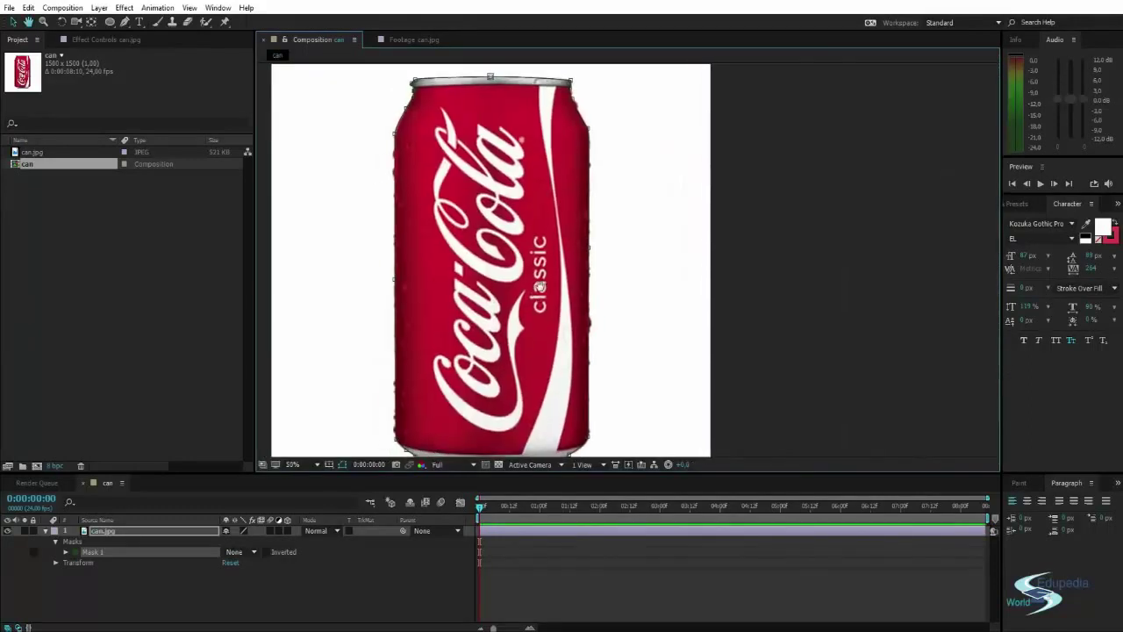
Step: Set the mode of Mask 1 to Add and deselect the layer to show the can without its background
left_click(234, 553)
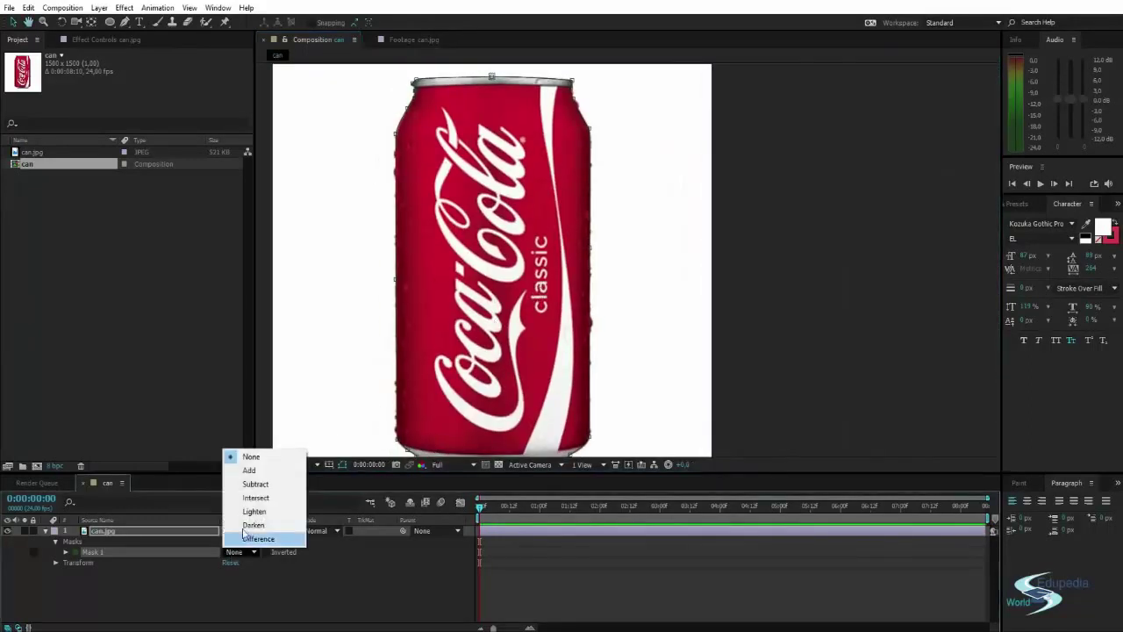
left_click(252, 468)
left_click(294, 612)
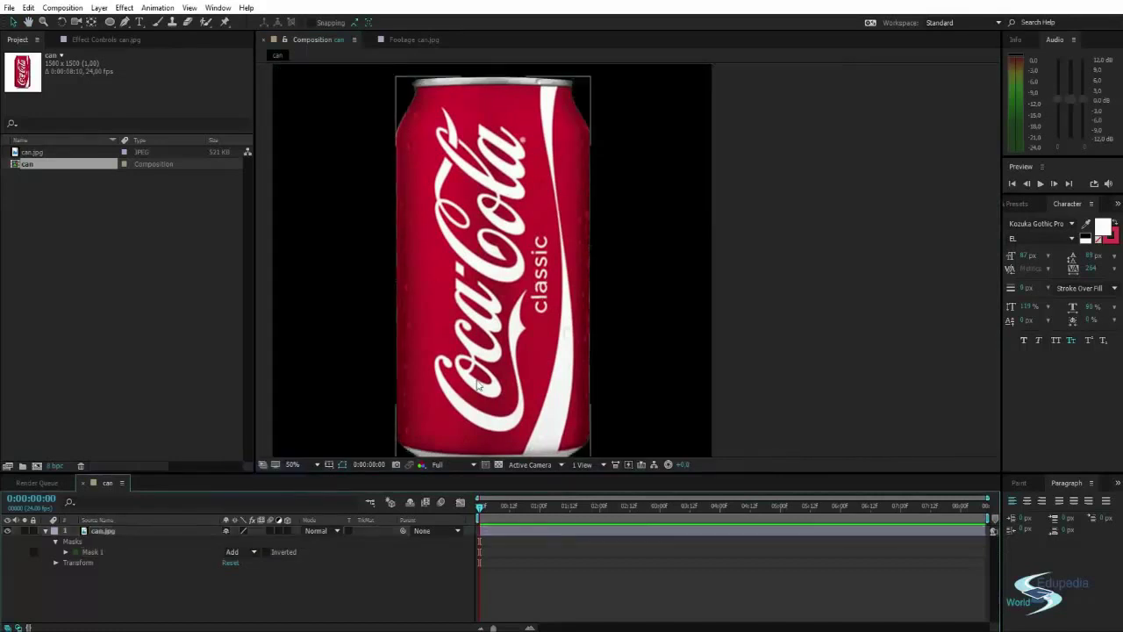
scroll(626, 254, "down", 1)
scroll(615, 311, "up", 2)
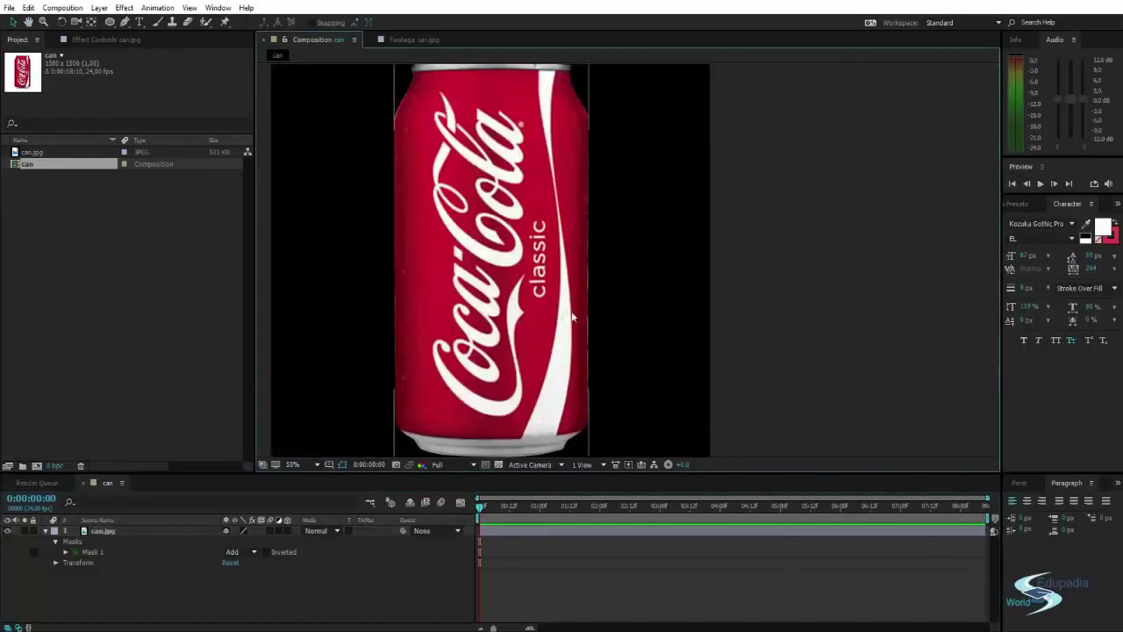
Step: Add a mask point on the can's lower right edge with the Pen tool, then deselect the layer
left_click(593, 290)
scroll(600, 305, "up", 2)
scroll(599, 306, "down", 5)
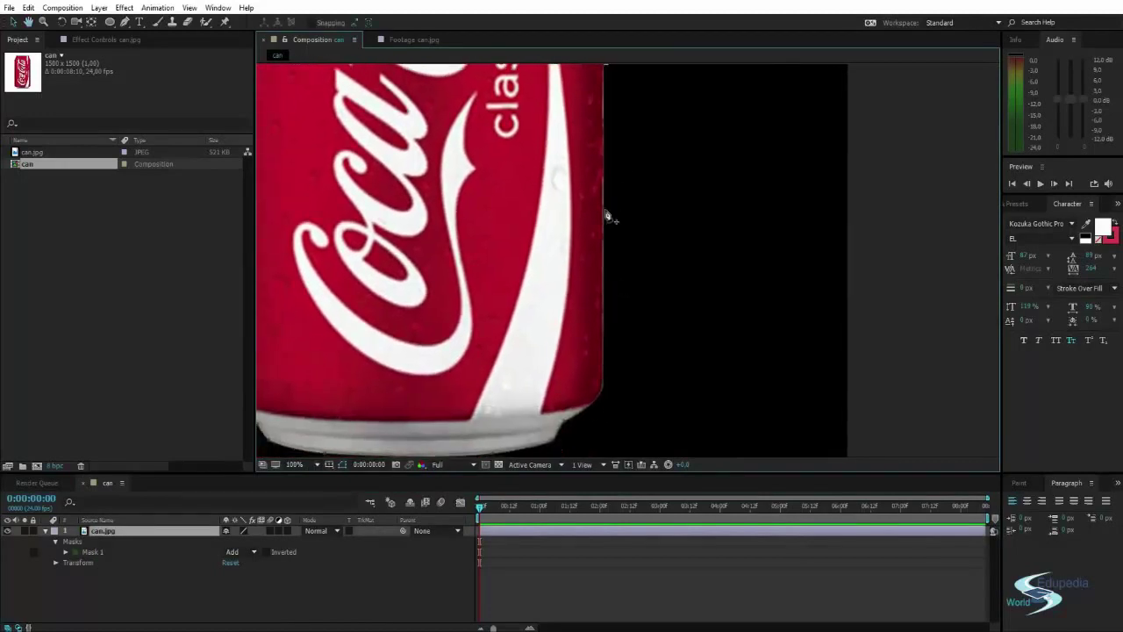
key("g")
left_click(606, 220)
scroll(572, 233, "up", 1)
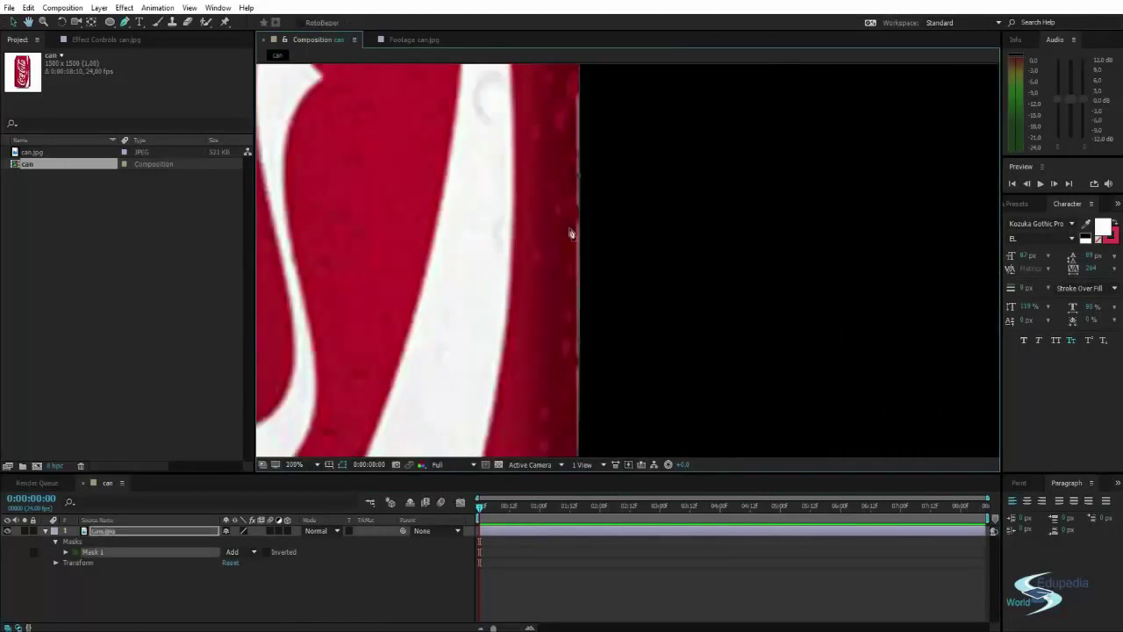
left_click_drag(620, 192, 582, 259)
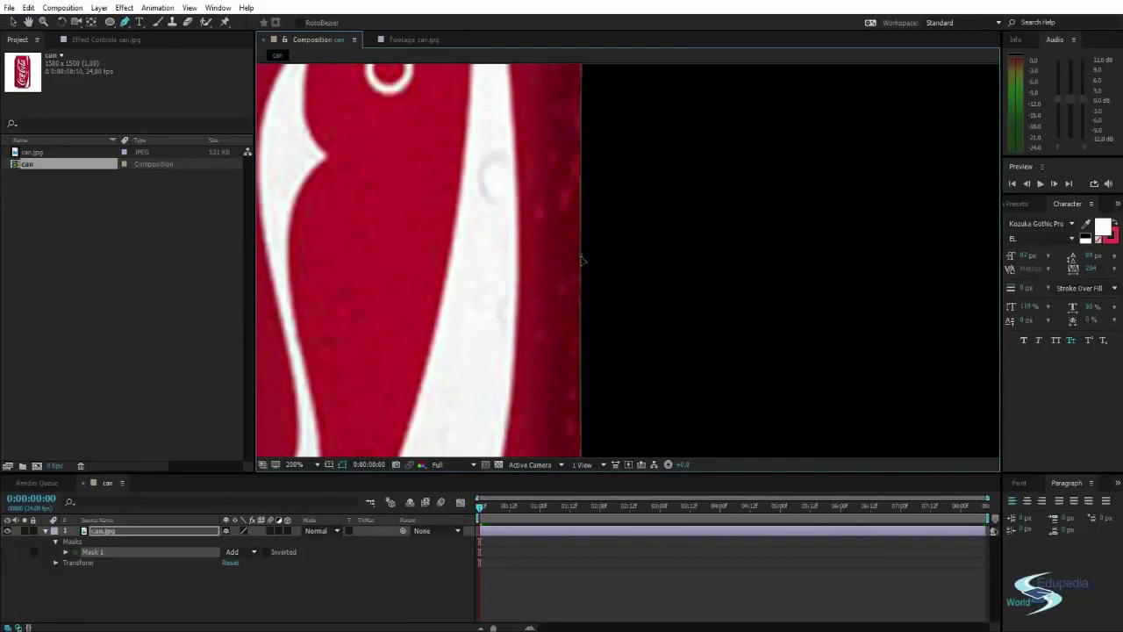
scroll(597, 255, "down", 4)
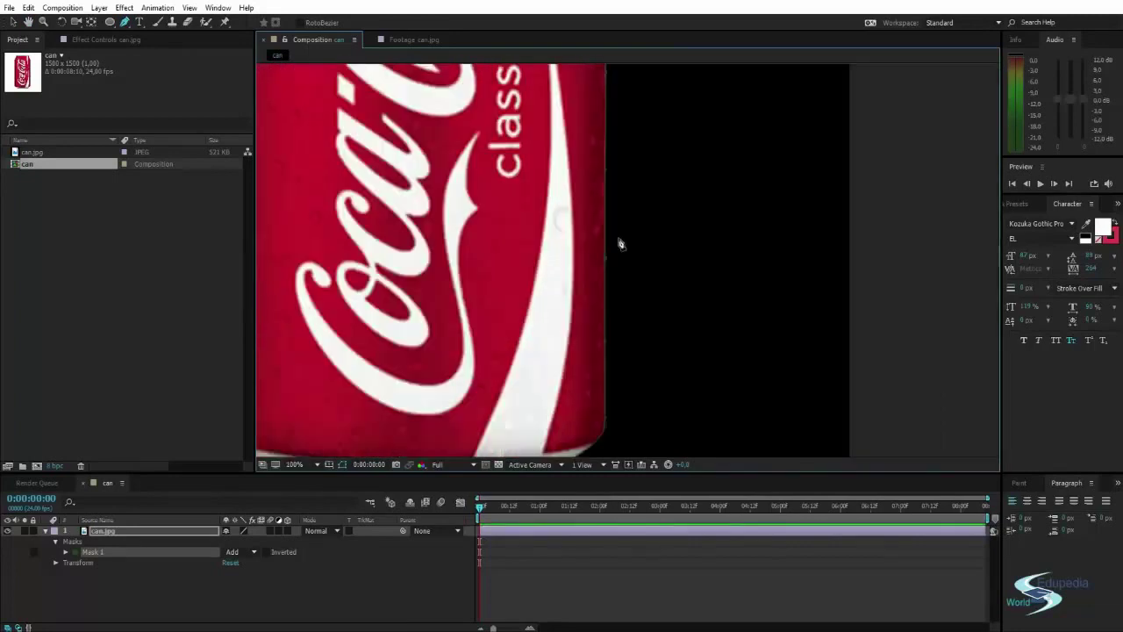
left_click_drag(664, 267, 675, 345)
key("F2")
left_click_drag(720, 263, 692, 295)
Step: Examine the cut-out can's top rim, shoulders and sides against the black background
scroll(723, 288, "down", 2)
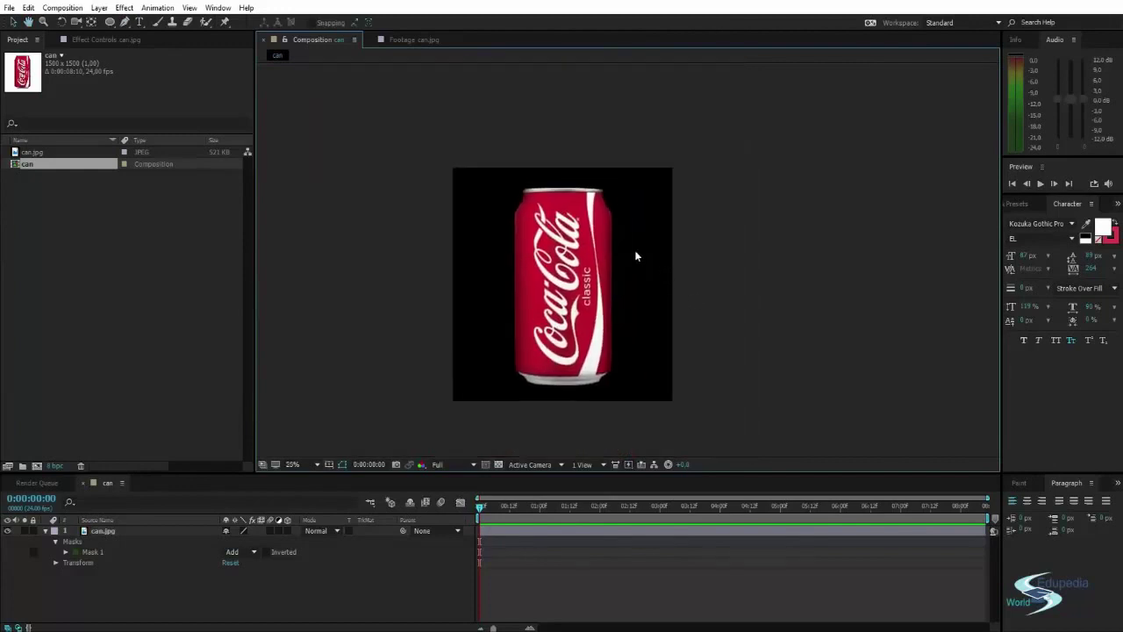
scroll(636, 255, "up", 5)
scroll(452, 194, "down", 2)
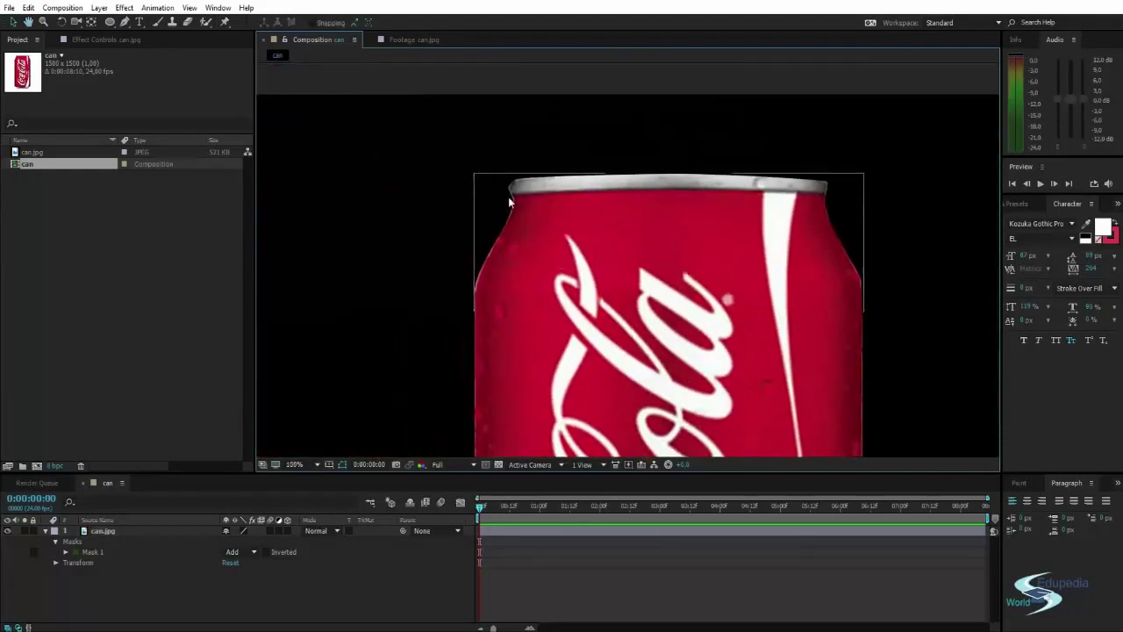
scroll(541, 352, "down", 1)
left_click_drag(609, 369, 523, 230)
left_click_drag(529, 342, 522, 327)
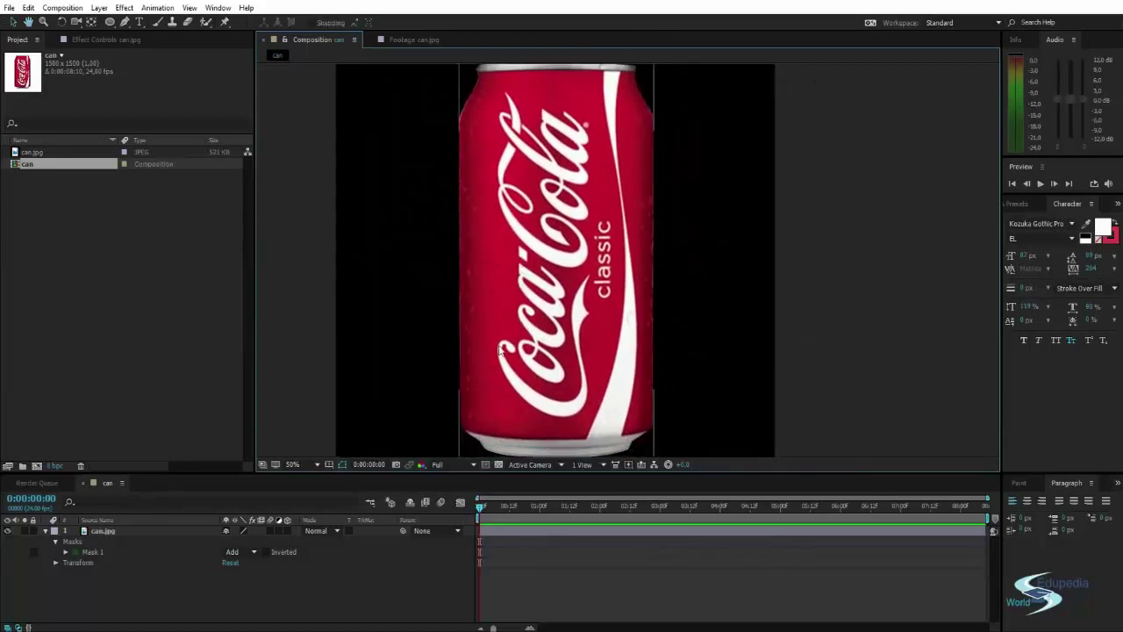
left_click(308, 466)
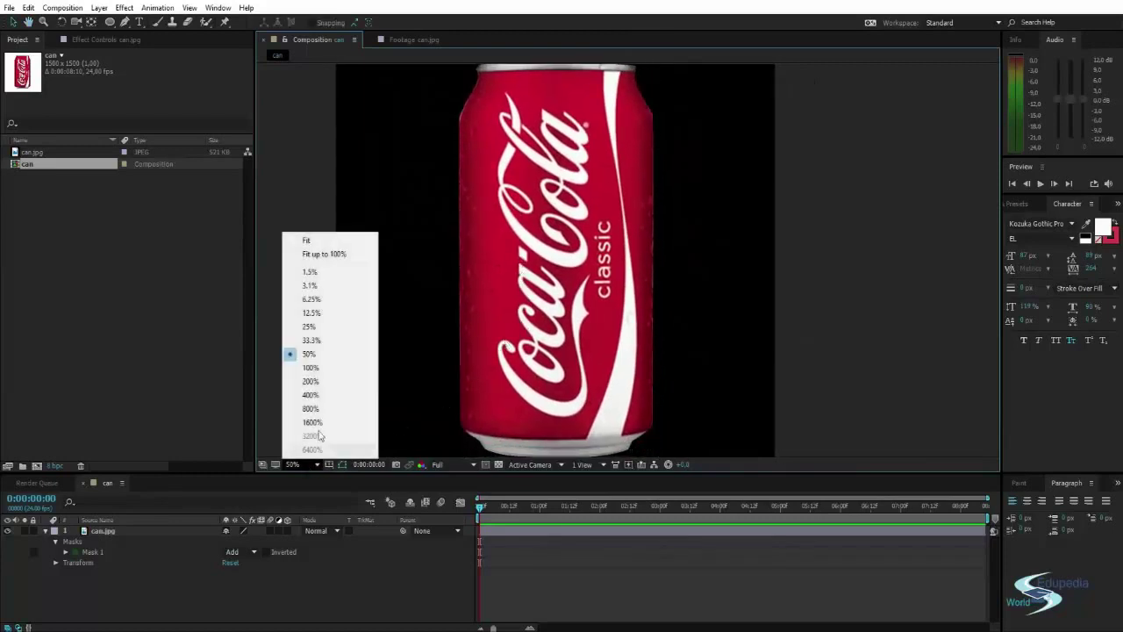
left_click(312, 370)
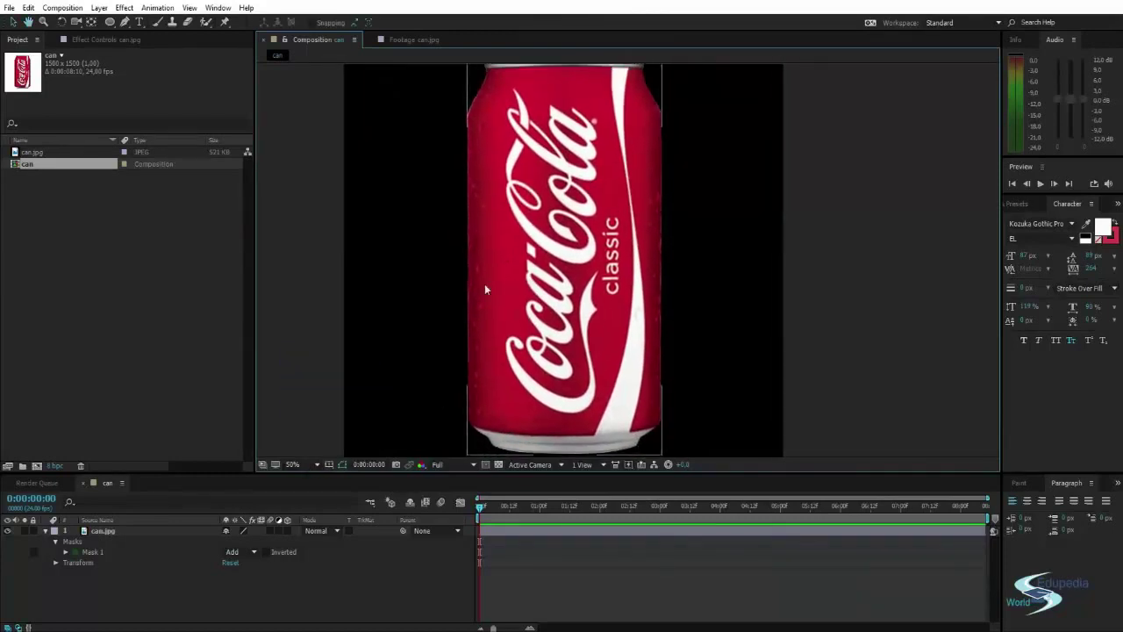
left_click(537, 274)
left_click(870, 223)
key("space")
left_click_drag(754, 245, 753, 242)
key("v")
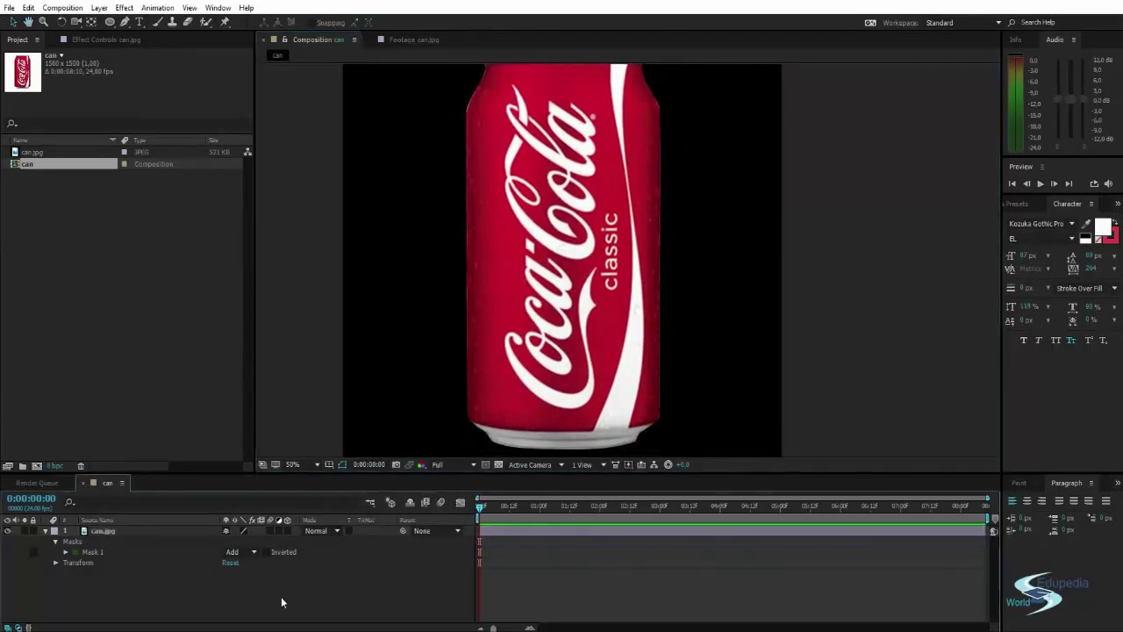
Step: Create a gray solid at comp size and place it beneath the can.jpg layer
key("ctrl+y")
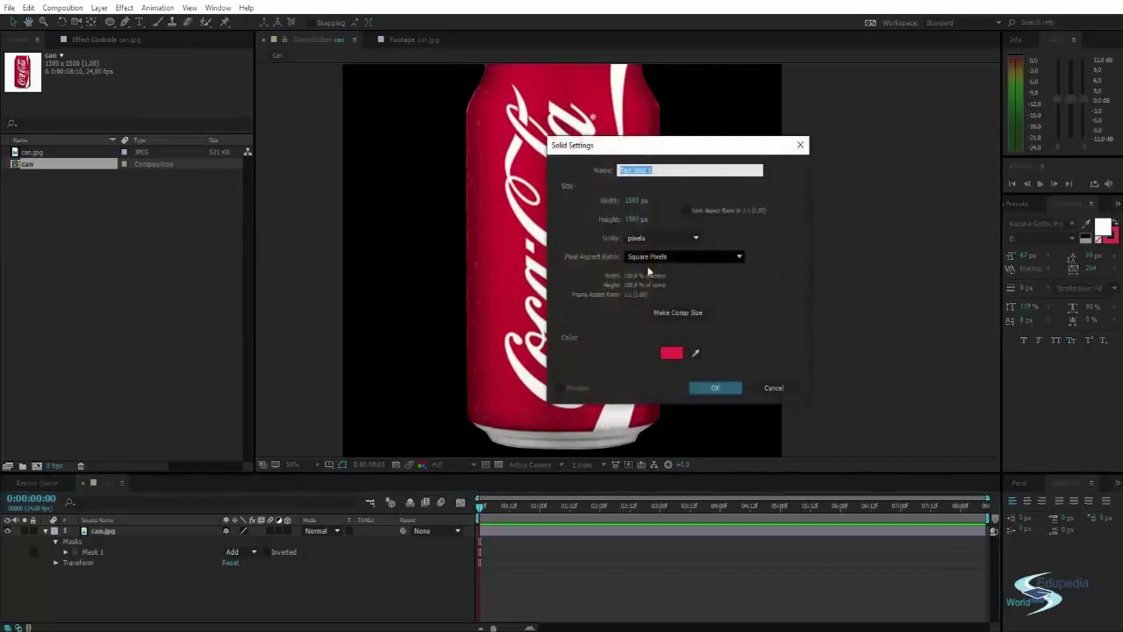
left_click(684, 312)
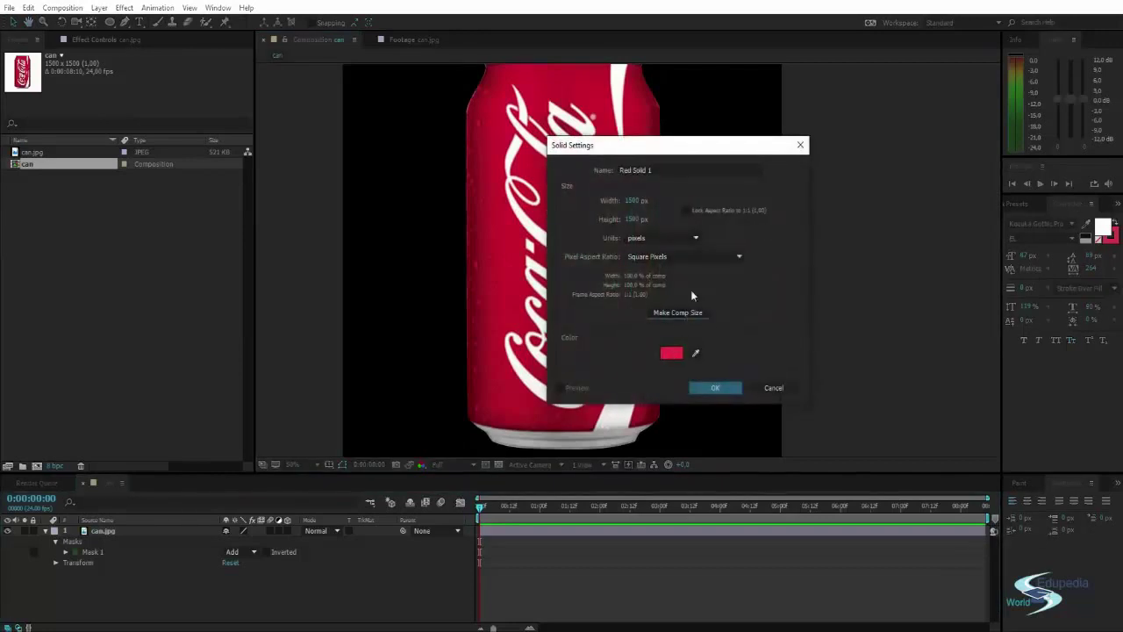
left_click(669, 352)
left_click_drag(734, 296, 584, 293)
left_click(898, 211)
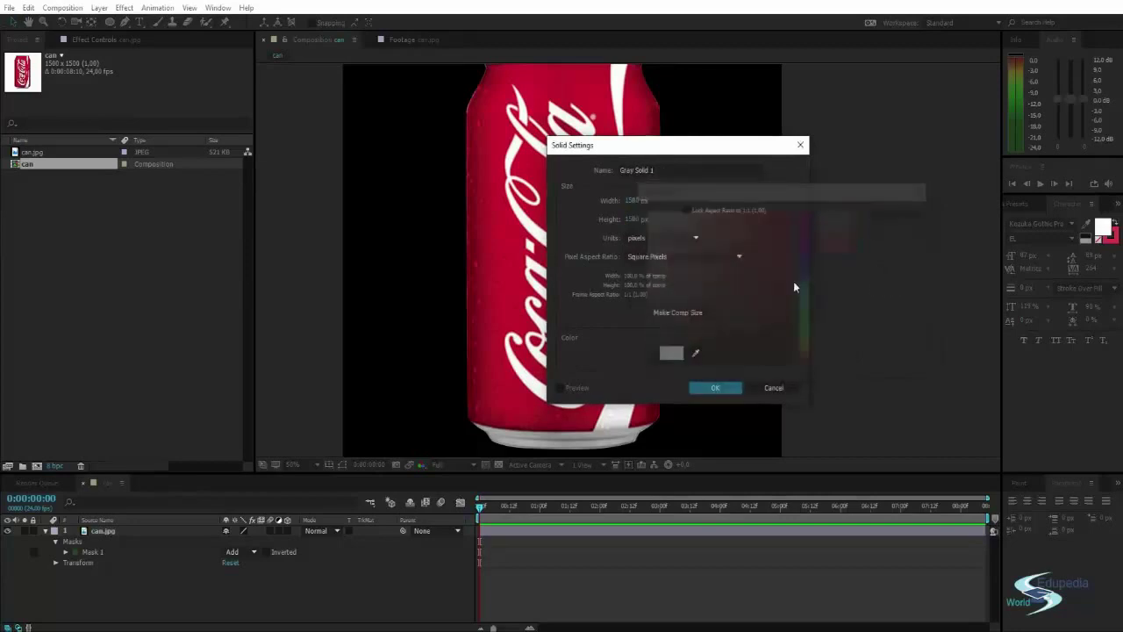
left_click(717, 388)
left_click_drag(126, 532, 113, 600)
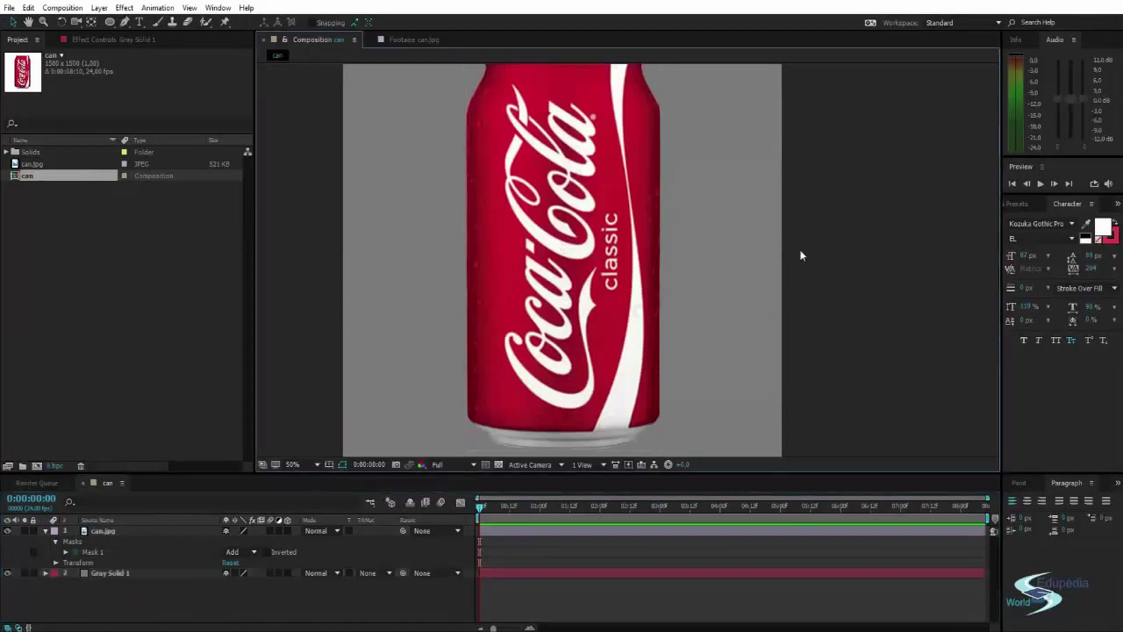
Step: View the whole can on the gray background and review the mode options available for Mask 1
scroll(679, 236, "down", 2)
mouse_move(675, 228)
left_mouse_down()
mouse_move(664, 244)
mouse_move(717, 340)
mouse_move(747, 209)
mouse_move(584, 327)
mouse_move(741, 241)
mouse_move(693, 227)
left_mouse_up()
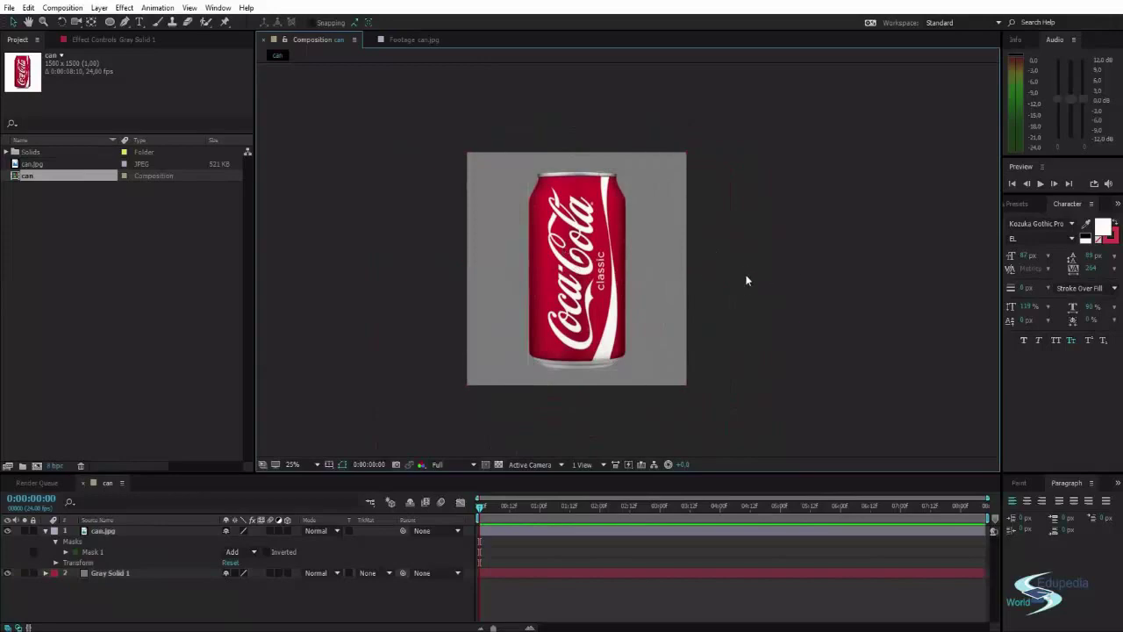
left_click_drag(747, 281, 718, 269)
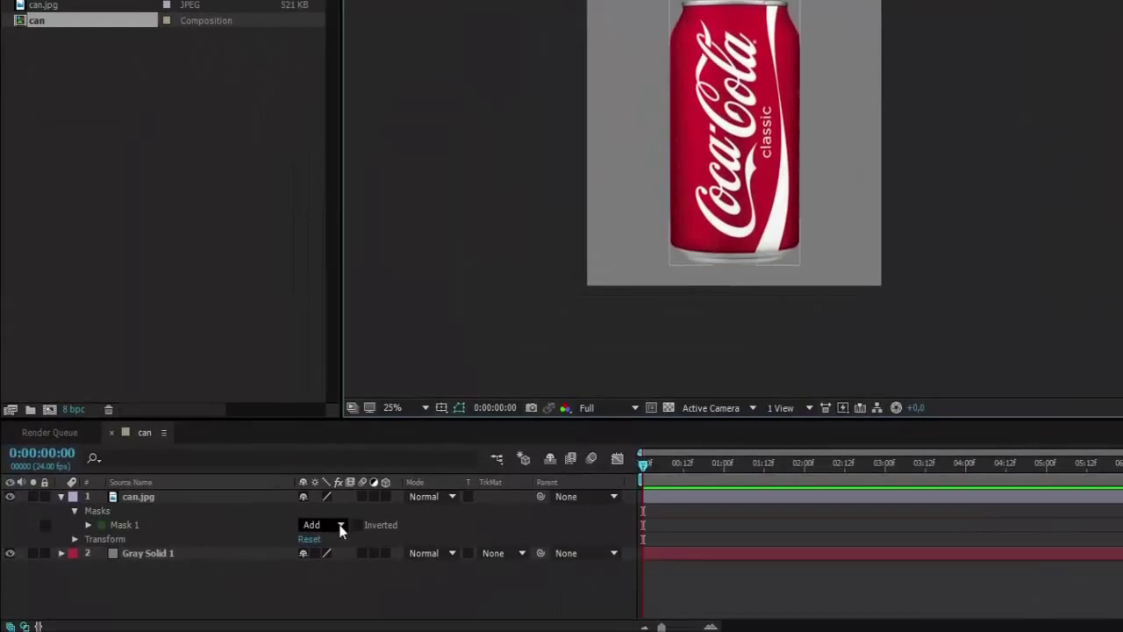
left_click(292, 541)
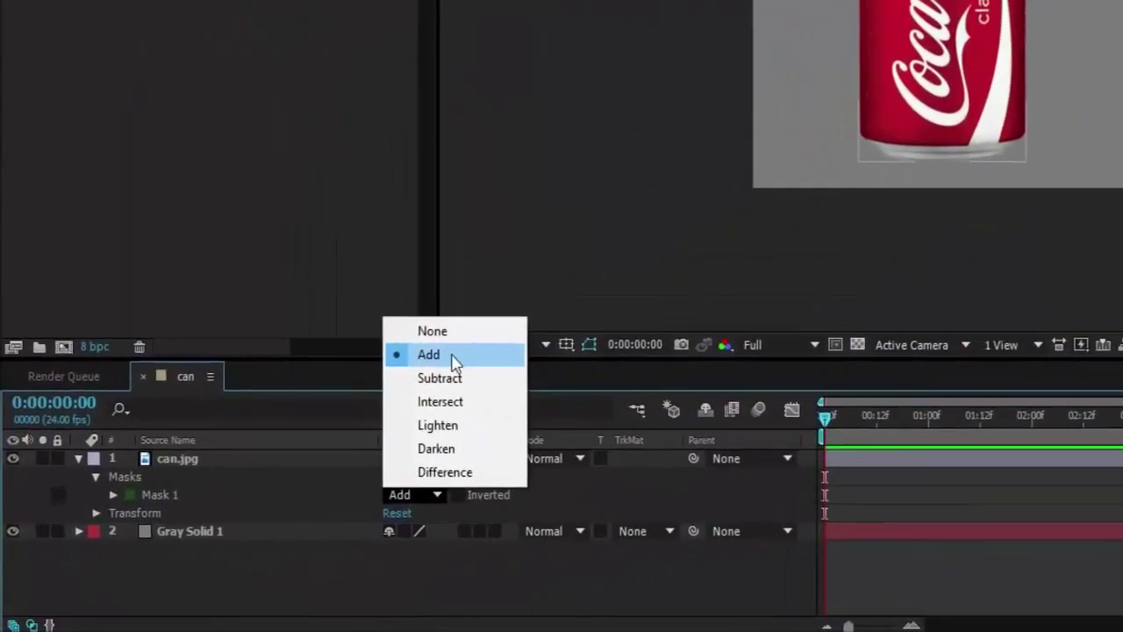
left_click(487, 329)
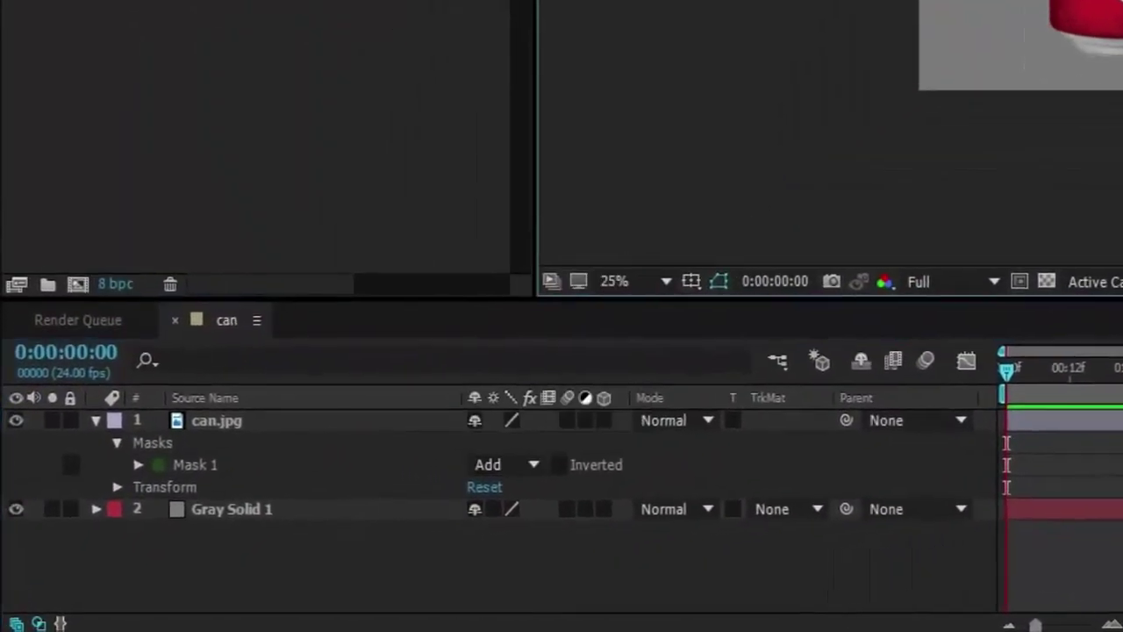
Step: Select the can.jpg layer and examine its mask outline from the top rim to the base against the gray background
scroll(854, 114, "up", 2)
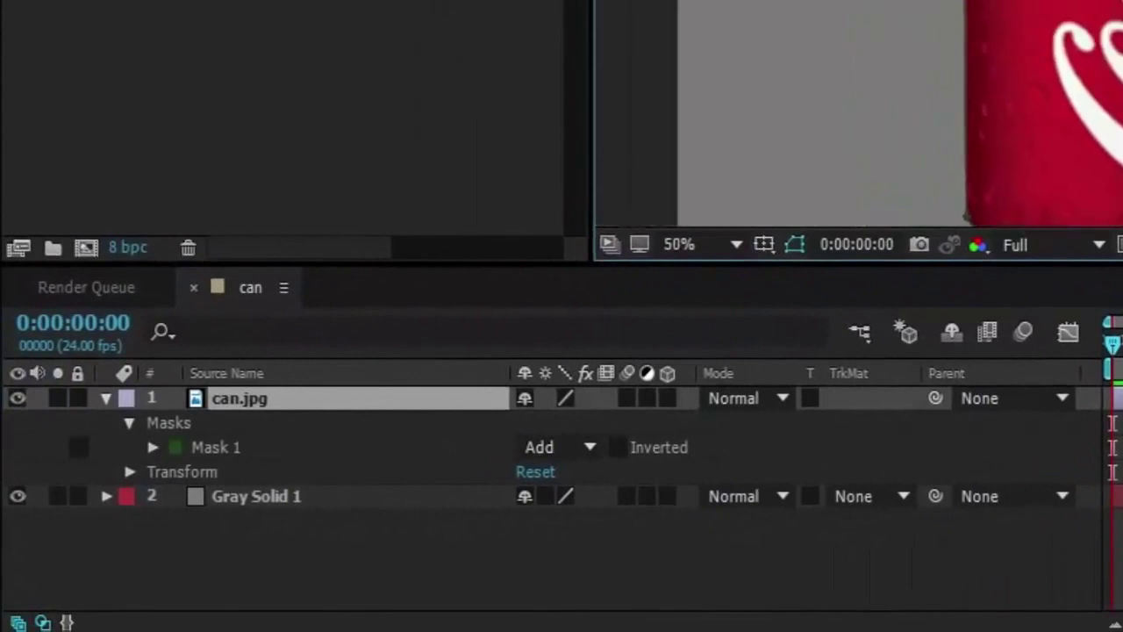
left_click_drag(938, 223, 1010, 220)
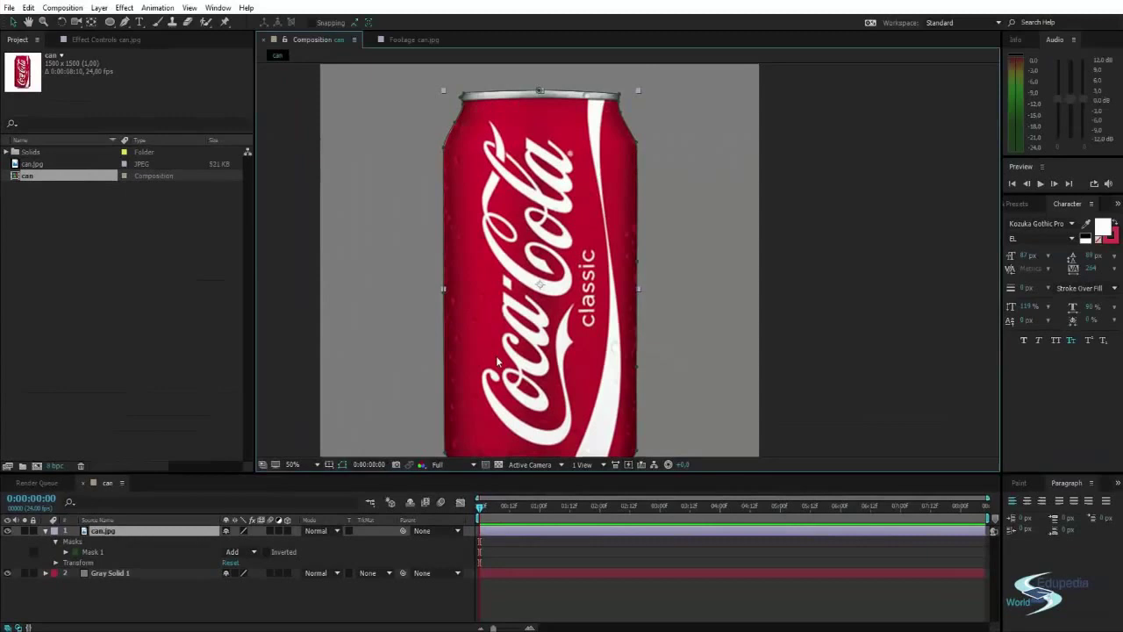
scroll(496, 360, "down", 3)
scroll(619, 343, "up", 2)
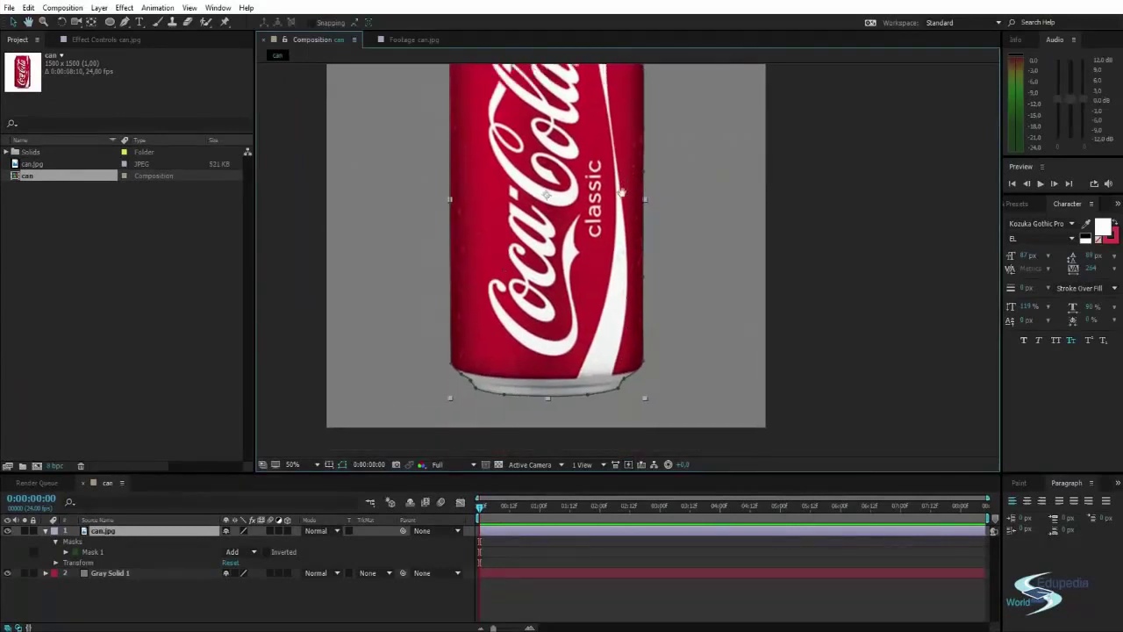
scroll(523, 189, "down", 2)
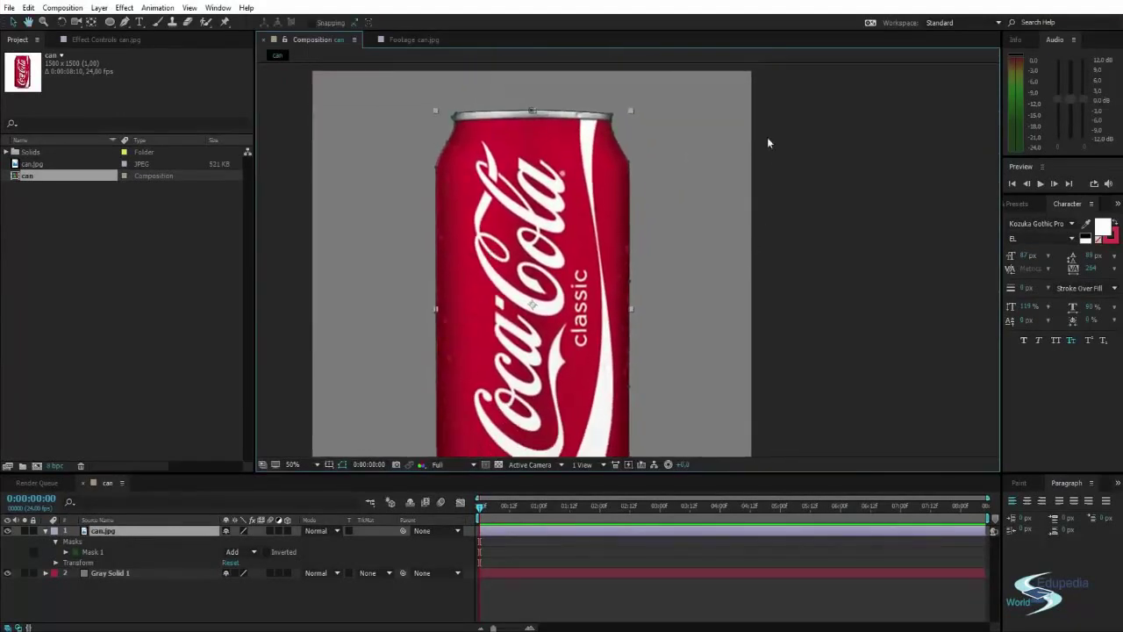
scroll(381, 206, "down", 3)
left_click_drag(381, 205, 377, 197)
left_click_drag(710, 215, 699, 446)
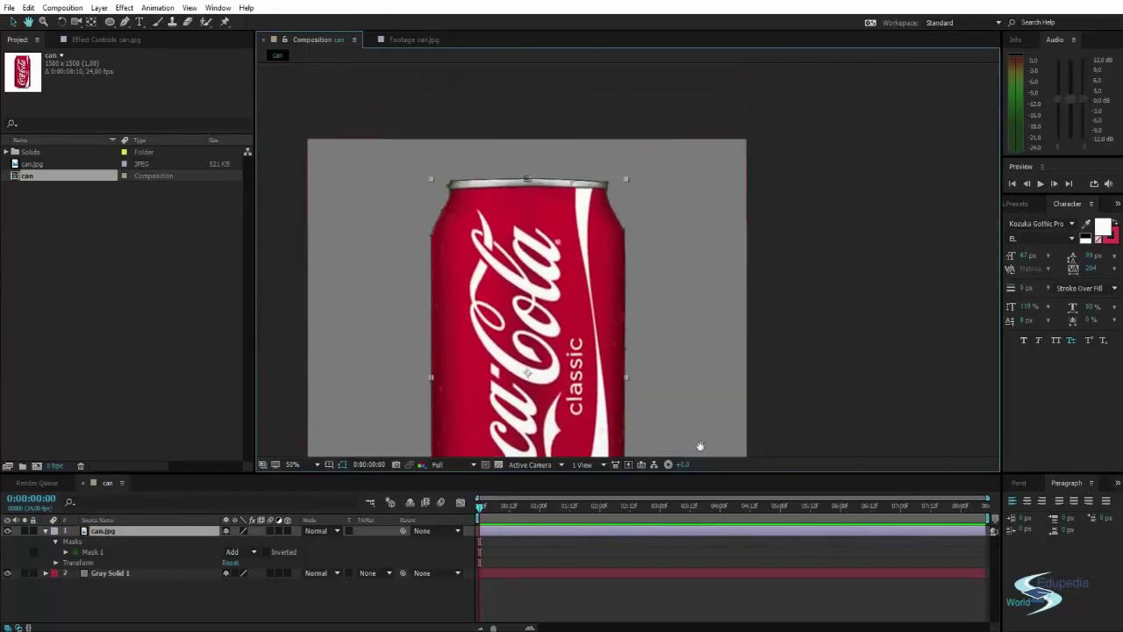
left_click_drag(341, 353, 362, 299)
scroll(363, 298, "down", 1)
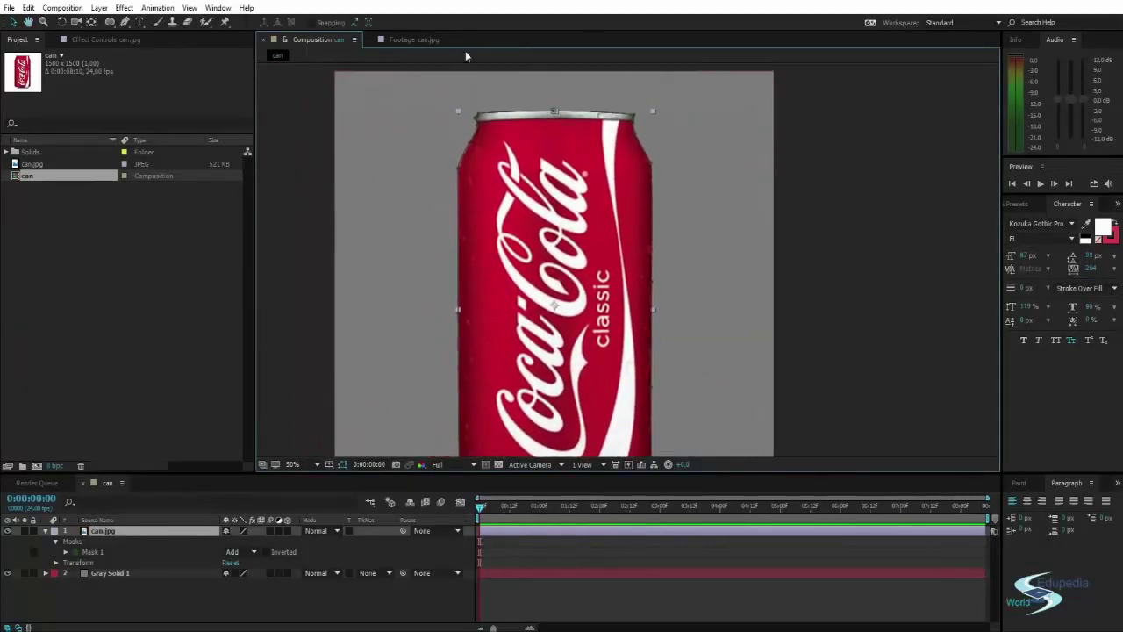
scroll(738, 263, "down", 2)
scroll(485, 428, "up", 1)
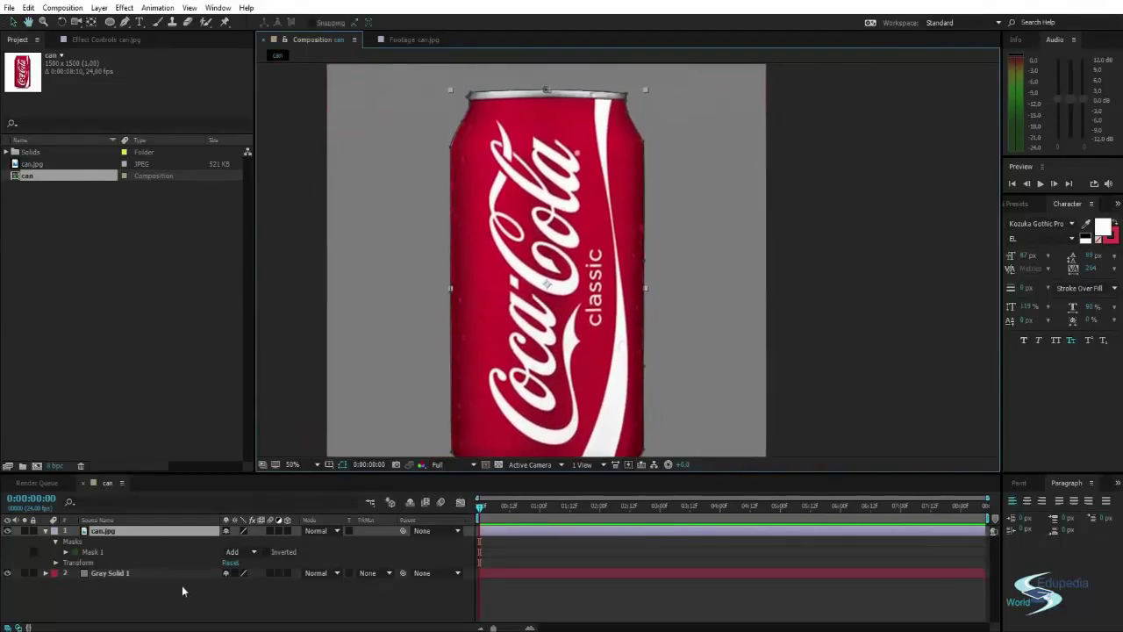
Step: Set the mode of Mask 1 to Subtract and view the whole composition with the layer deselected
left_click(253, 554)
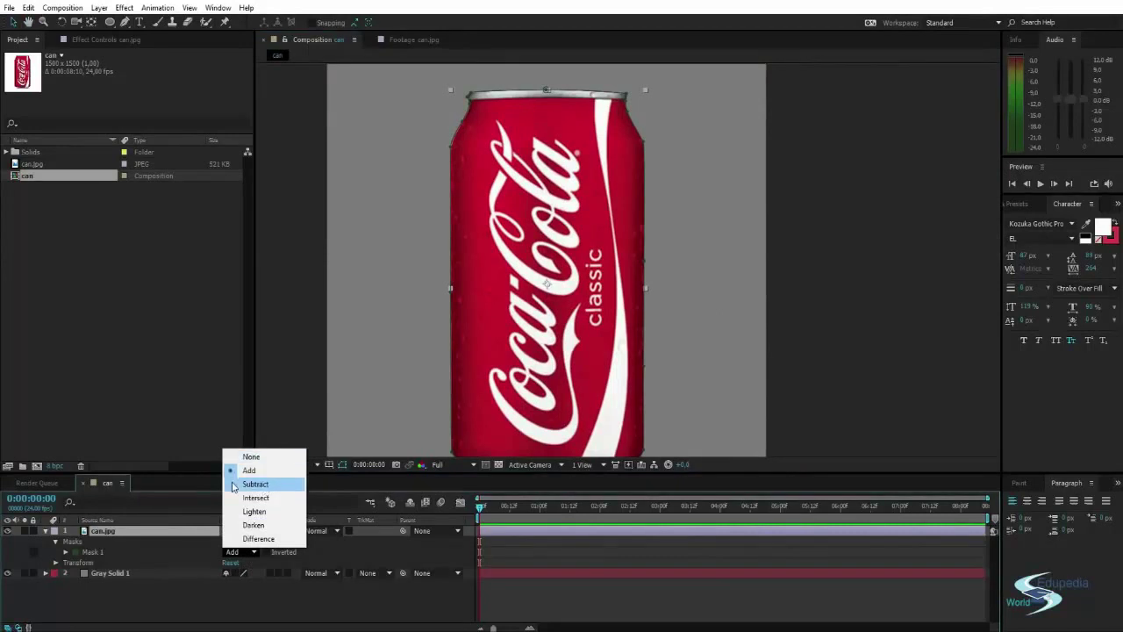
left_click(255, 485)
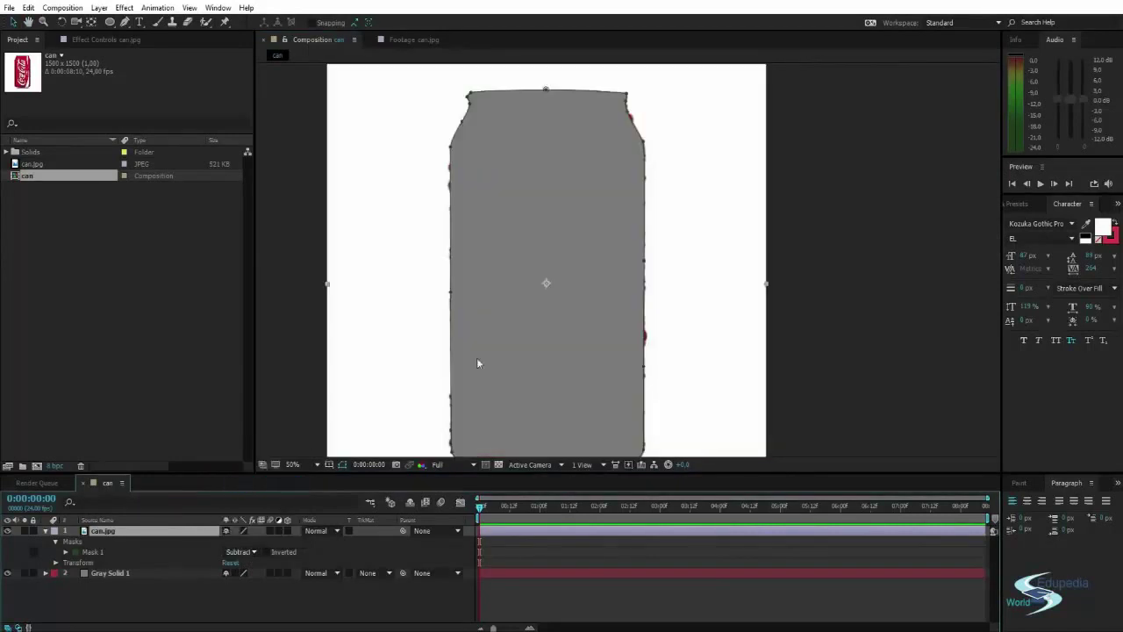
left_click(855, 209)
scroll(640, 257, "down", 1)
left_click_drag(643, 253, 637, 244)
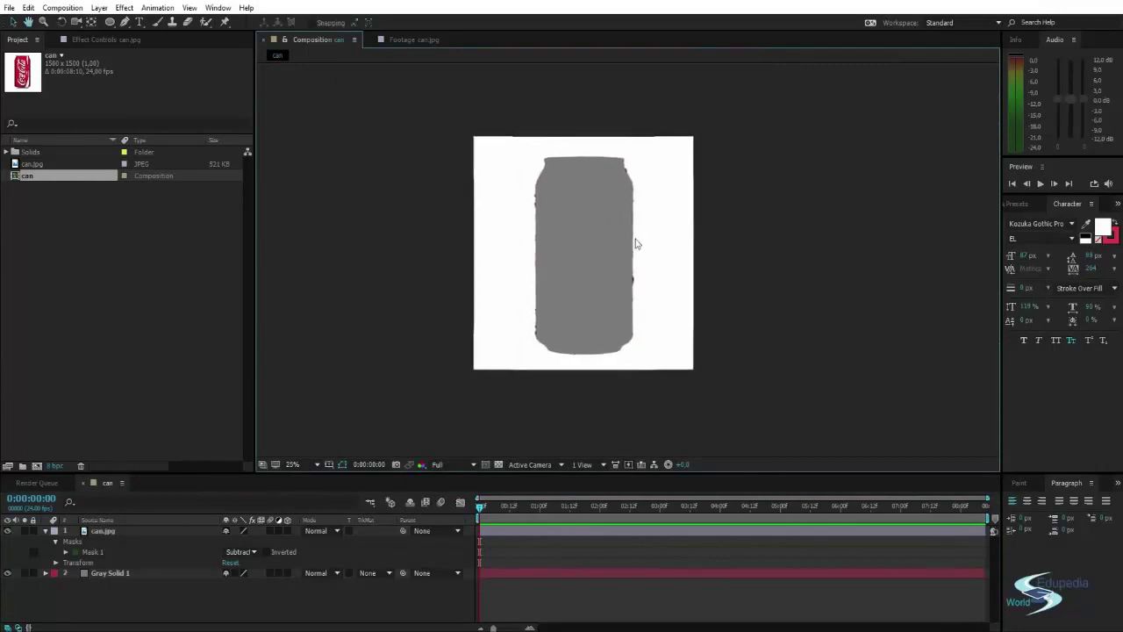
scroll(612, 272, "up", 1)
scroll(606, 301, "down", 1)
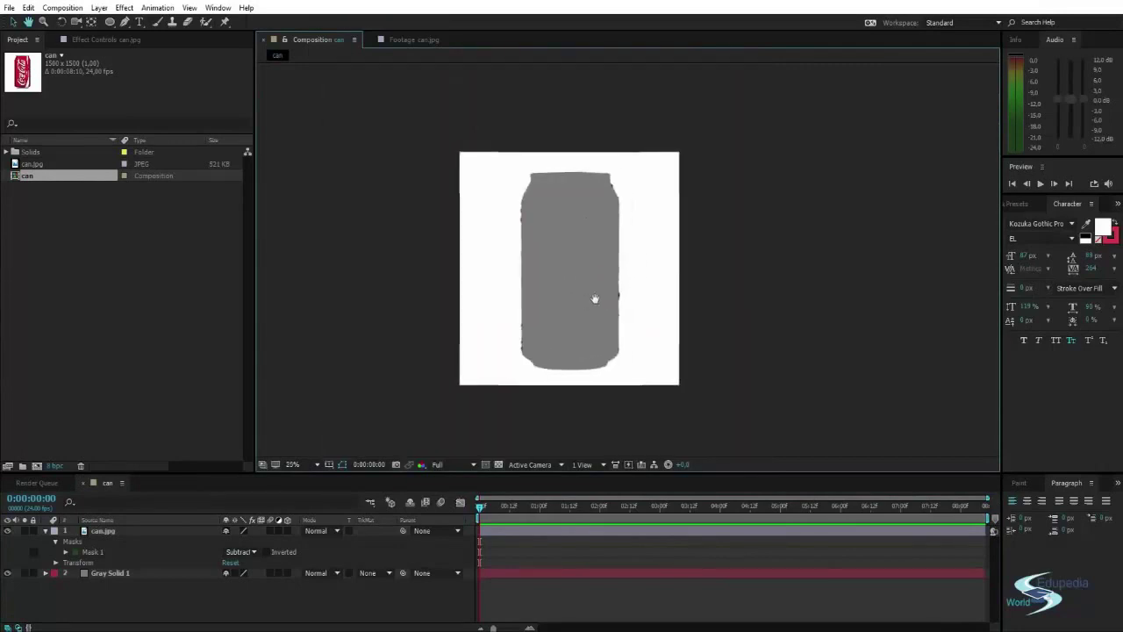
Step: Examine the can-shaped hole that the Subtract mask leaves in can.jpg and check the Gray Solid 1 layer behind it
scroll(588, 296, "up", 1)
left_click_drag(584, 292, 647, 282)
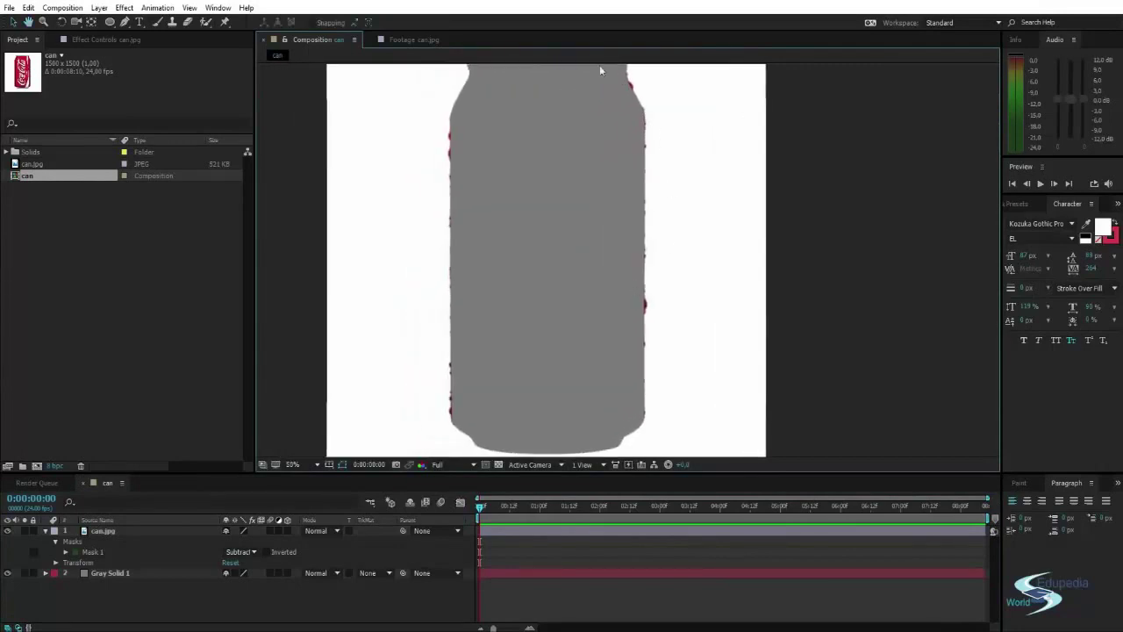
mouse_move(581, 121)
left_mouse_down()
mouse_move(571, 203)
mouse_move(600, 128)
left_mouse_up()
mouse_move(664, 277)
left_mouse_down()
mouse_move(669, 245)
mouse_move(669, 257)
left_mouse_up()
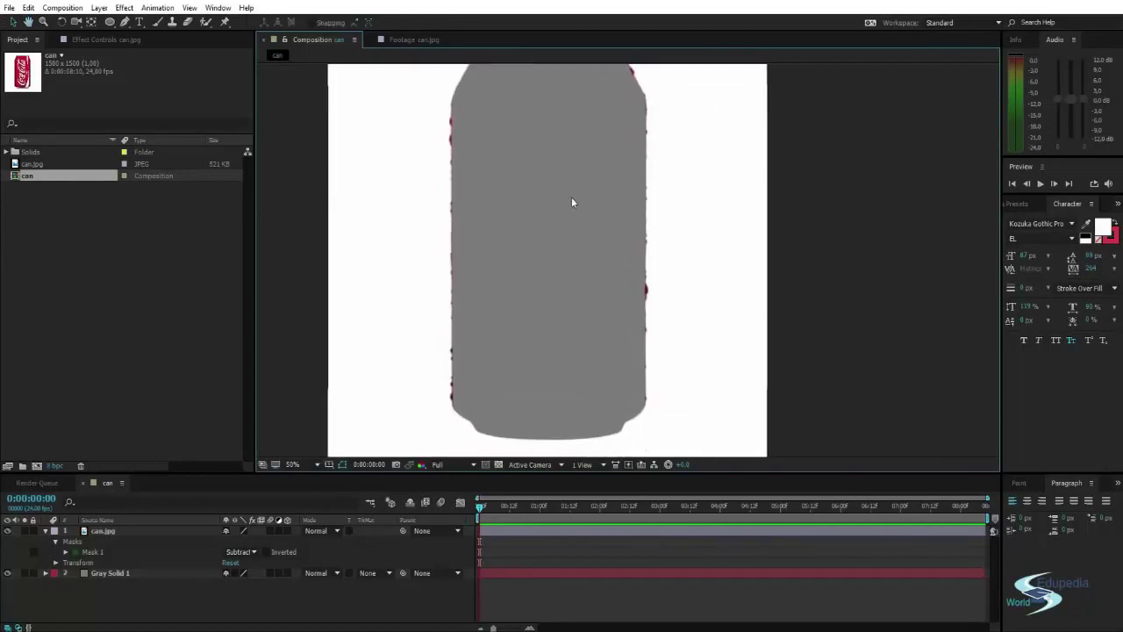
left_click(110, 573)
left_click_drag(564, 306, 586, 294)
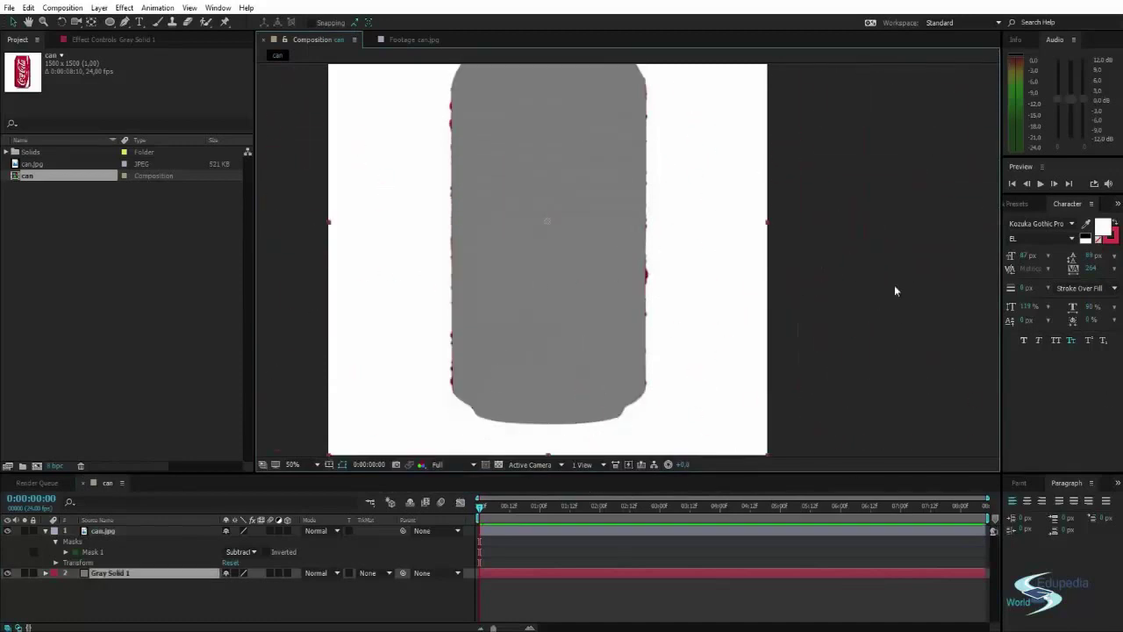
left_click(894, 284)
scroll(664, 231, "down", 2)
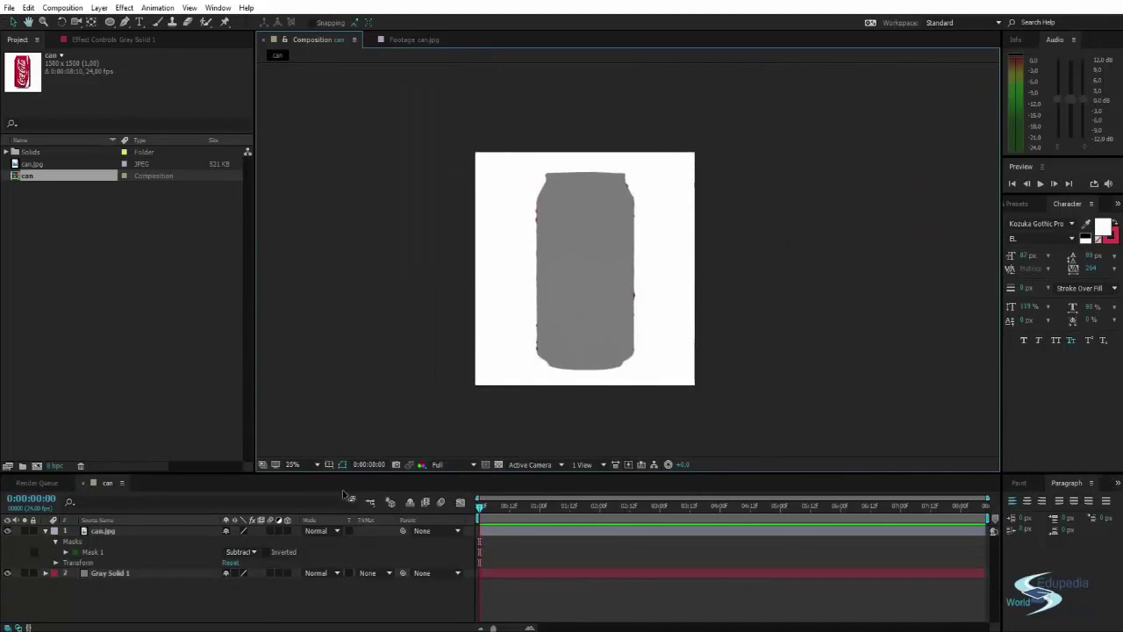
Step: Cycle the Mask 1 mode through Intersect, Lighten, Darken and Difference, ending on Add
left_click(253, 552)
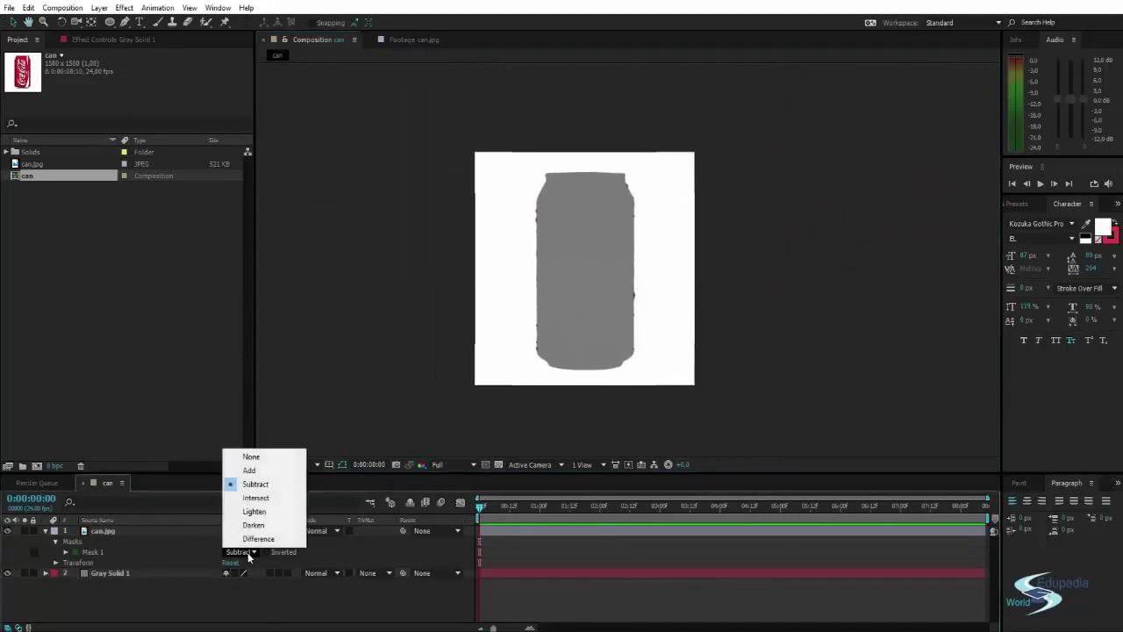
left_click(261, 501)
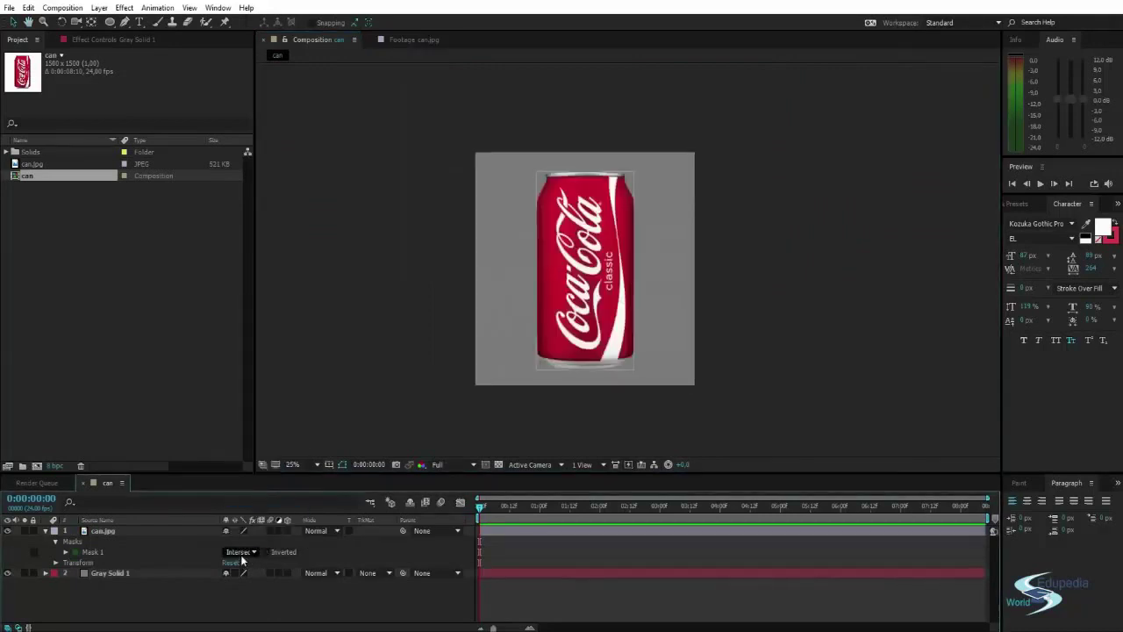
left_click(242, 555)
left_click(254, 509)
left_click(245, 552)
left_click(252, 525)
left_click(246, 553)
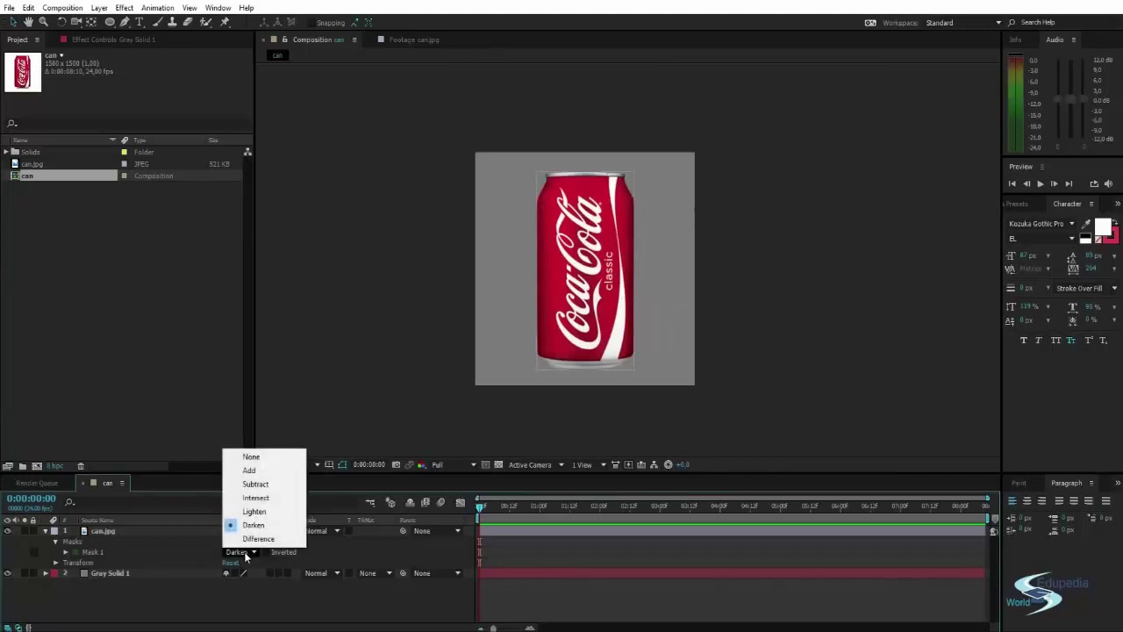
left_click(258, 538)
left_click(246, 552)
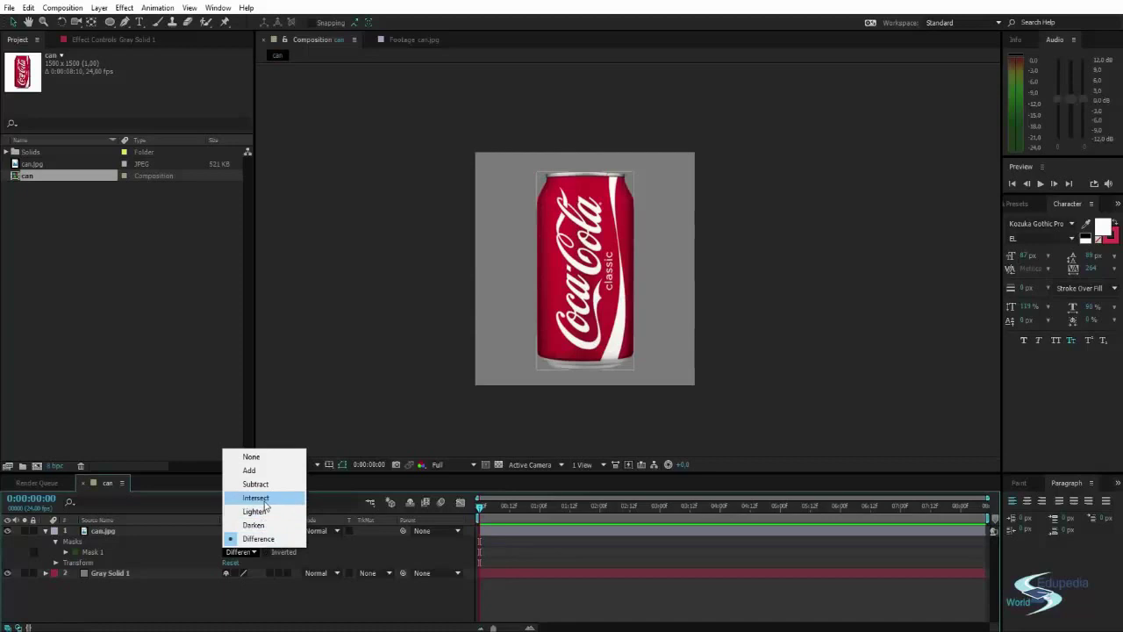
left_click(250, 471)
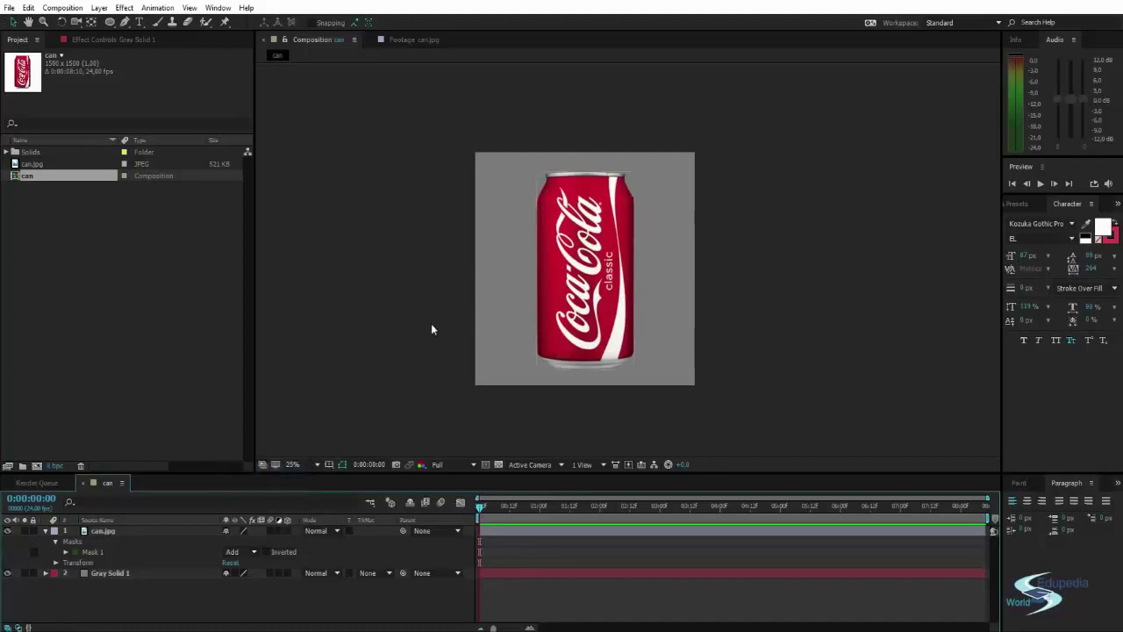
Step: Select the can.jpg layer and view the whole masked can against the gray background
key("period")
left_click(583, 226)
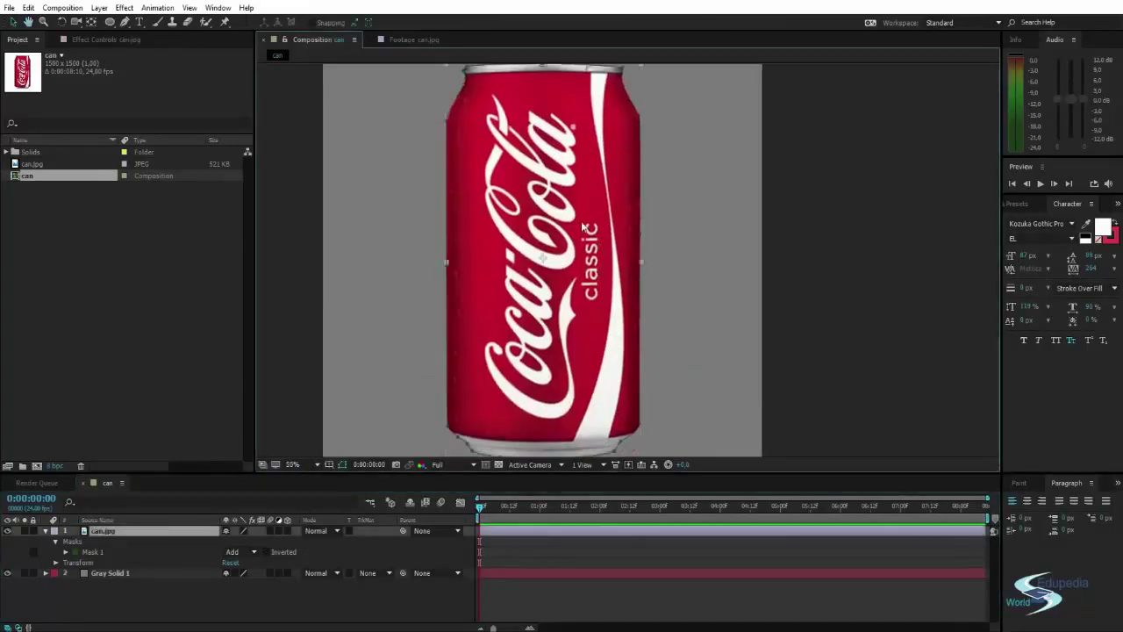
left_click_drag(688, 182, 697, 232)
scroll(694, 234, "down", 1)
left_click_drag(701, 273, 680, 226)
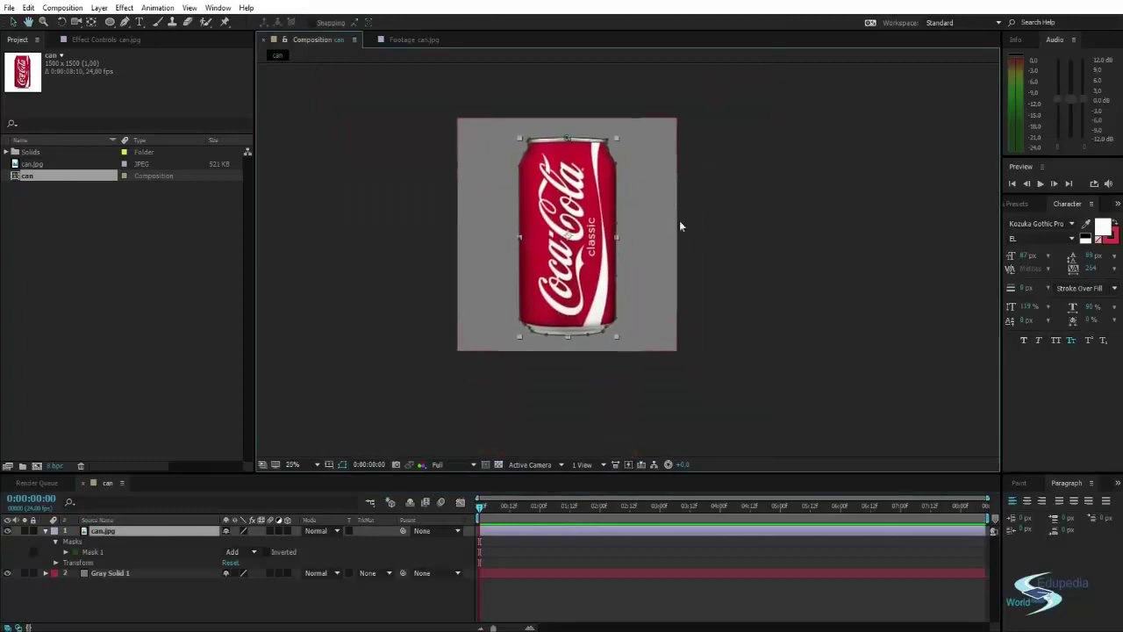
left_click(680, 221)
left_click_drag(647, 167, 657, 190)
left_click(610, 218)
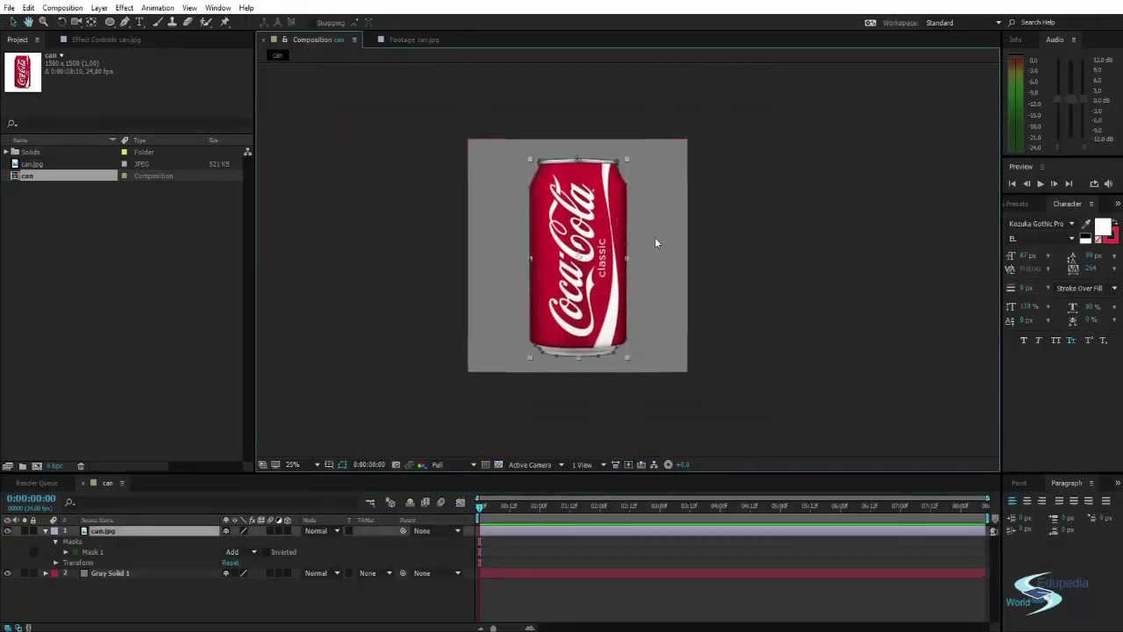
Step: Examine the edges of the masked can closely, from the upper rim and shoulder down to the base
scroll(587, 198, "up", 1)
left_click_drag(588, 195, 590, 233)
scroll(575, 165, "down", 1)
scroll(584, 211, "up", 1)
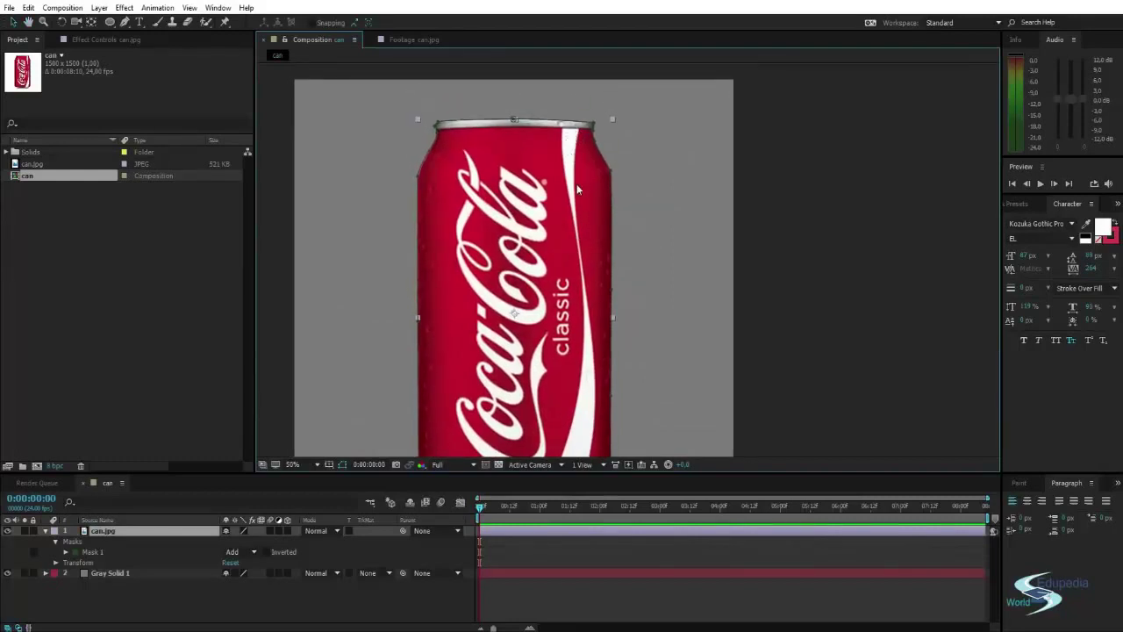
left_click_drag(577, 190, 575, 114)
left_click_drag(589, 344, 566, 514)
scroll(554, 256, "up", 1)
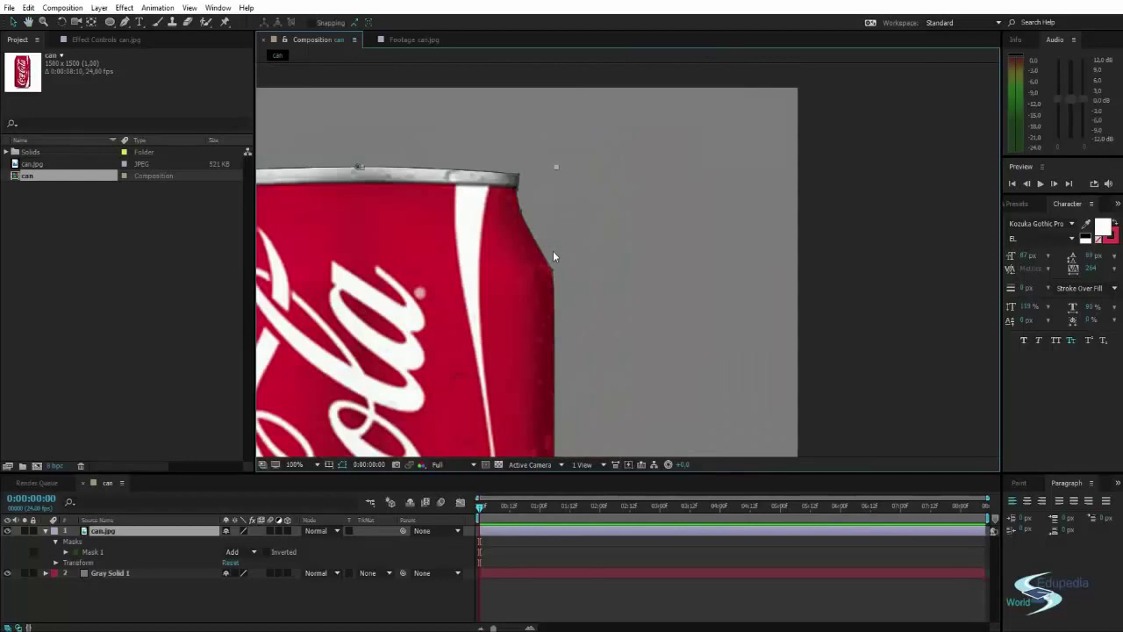
scroll(553, 257, "down", 2)
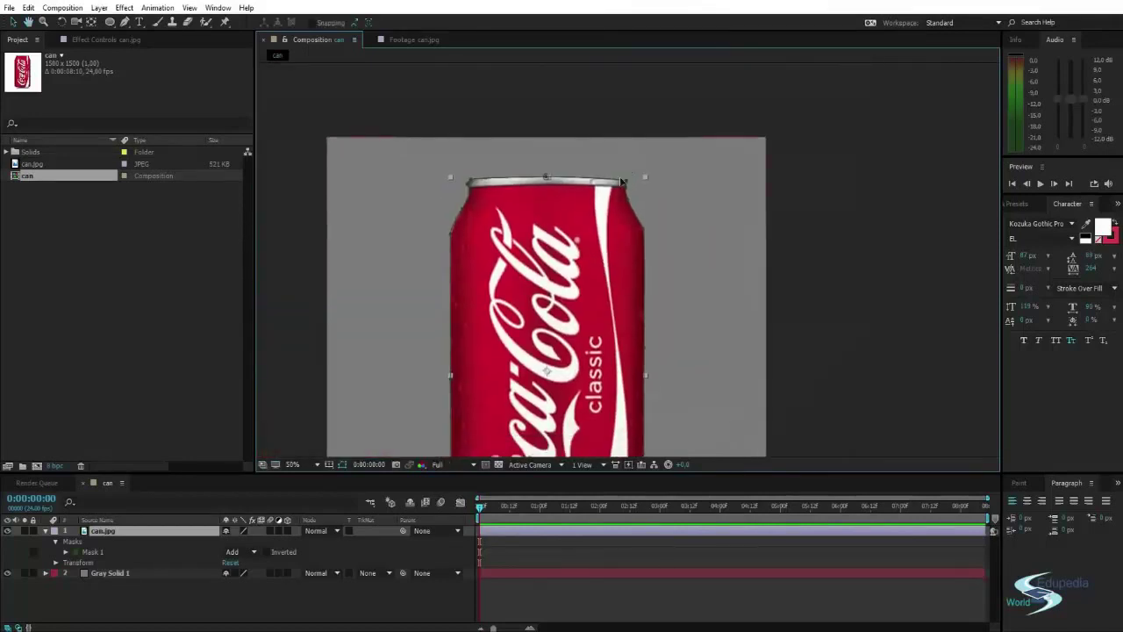
left_click_drag(608, 325, 623, 147)
mouse_move(623, 208)
left_mouse_down()
mouse_move(624, 148)
mouse_move(622, 219)
left_mouse_up()
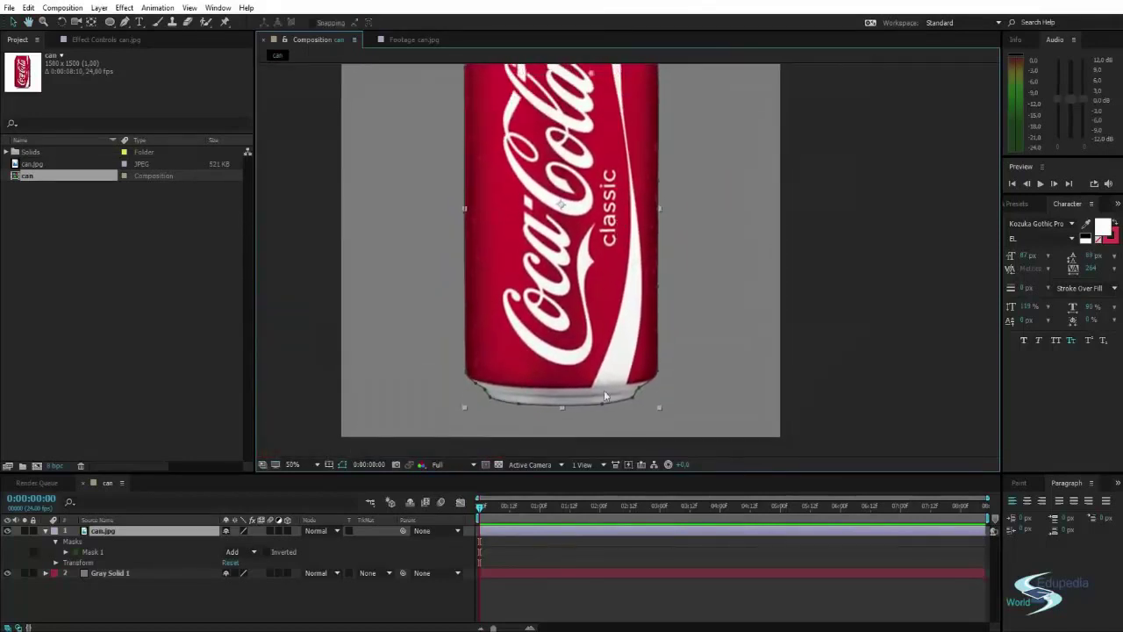
scroll(630, 263, "up", 3)
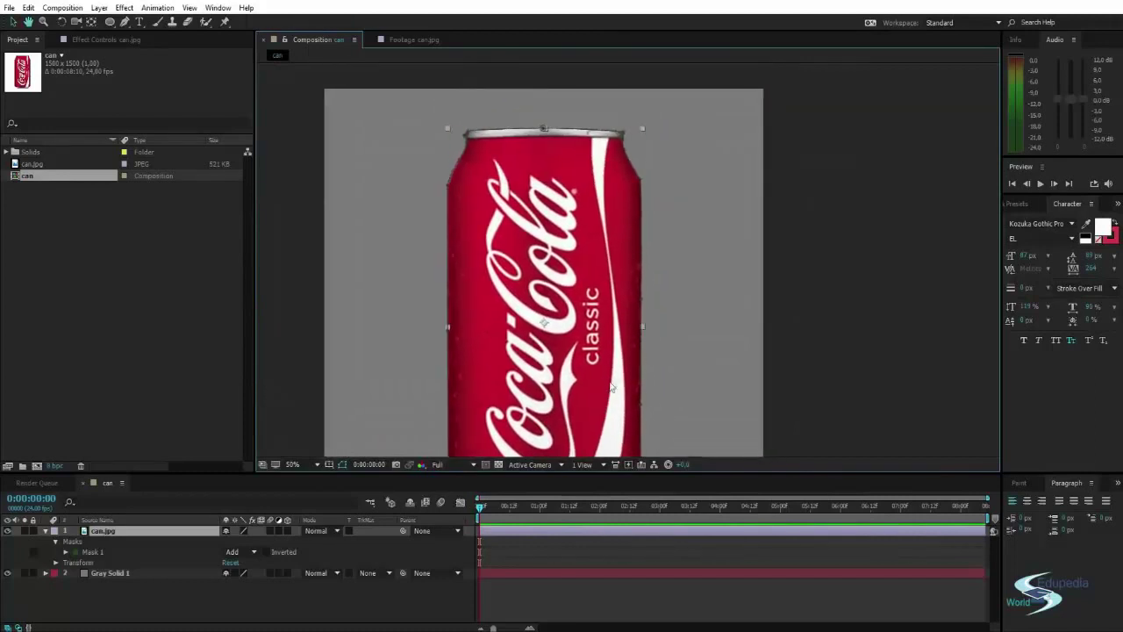
scroll(645, 213, "down", 2)
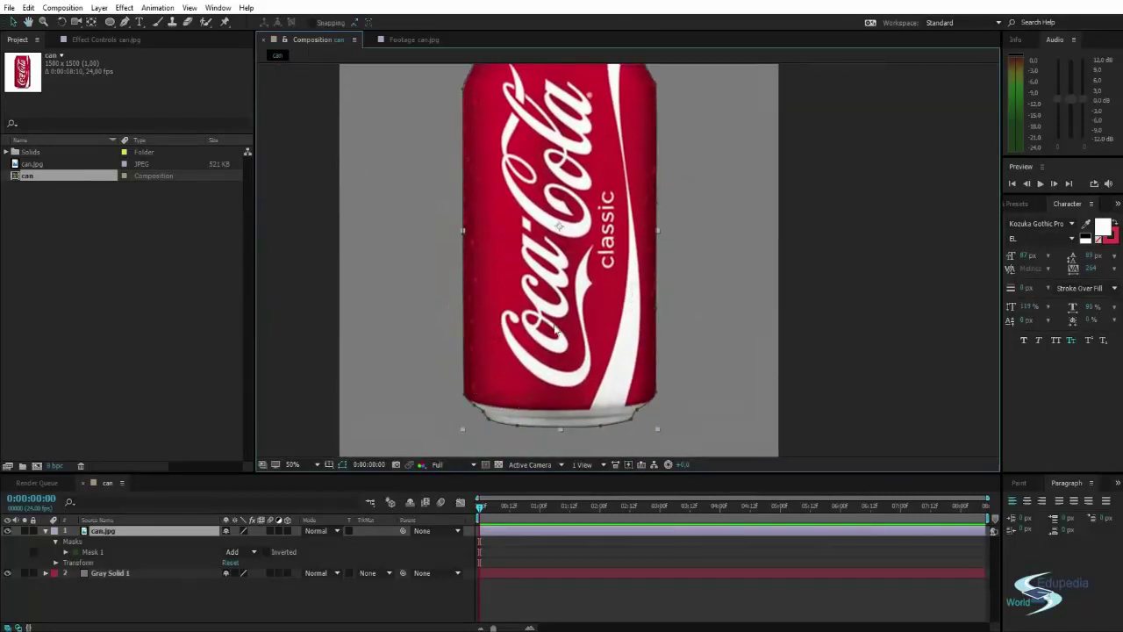
left_click_drag(580, 272, 548, 297)
Step: Start a second Pen tool mask on can.jpg at the white stripe's lower right corner and trace up its right edge
left_click(138, 531)
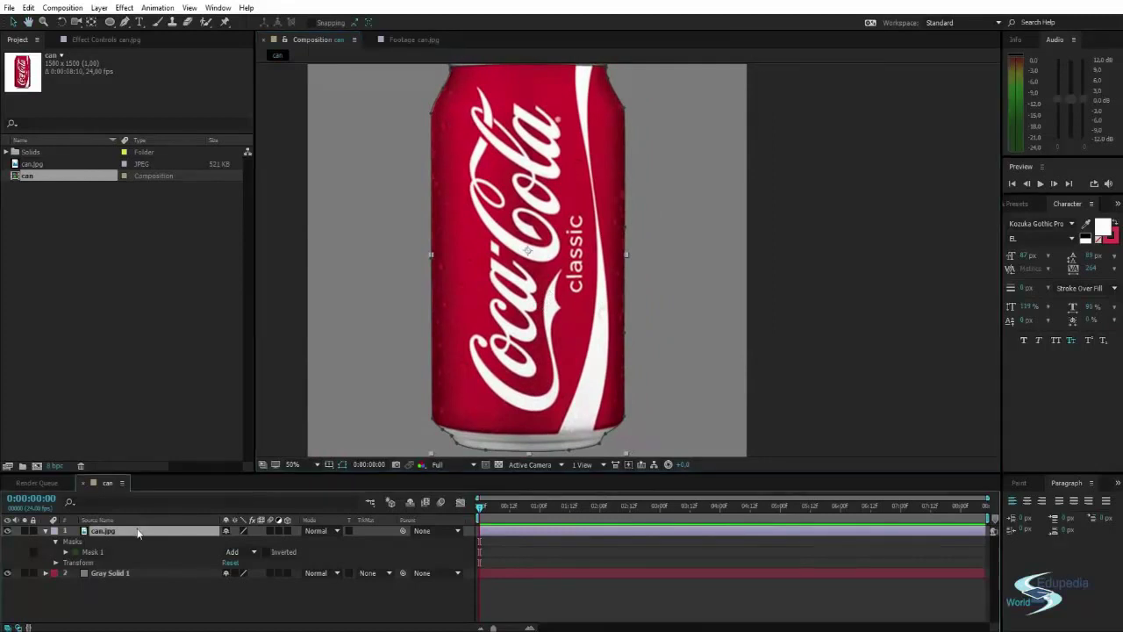
key("g")
left_click_drag(563, 438, 557, 315)
scroll(557, 318, "up", 2)
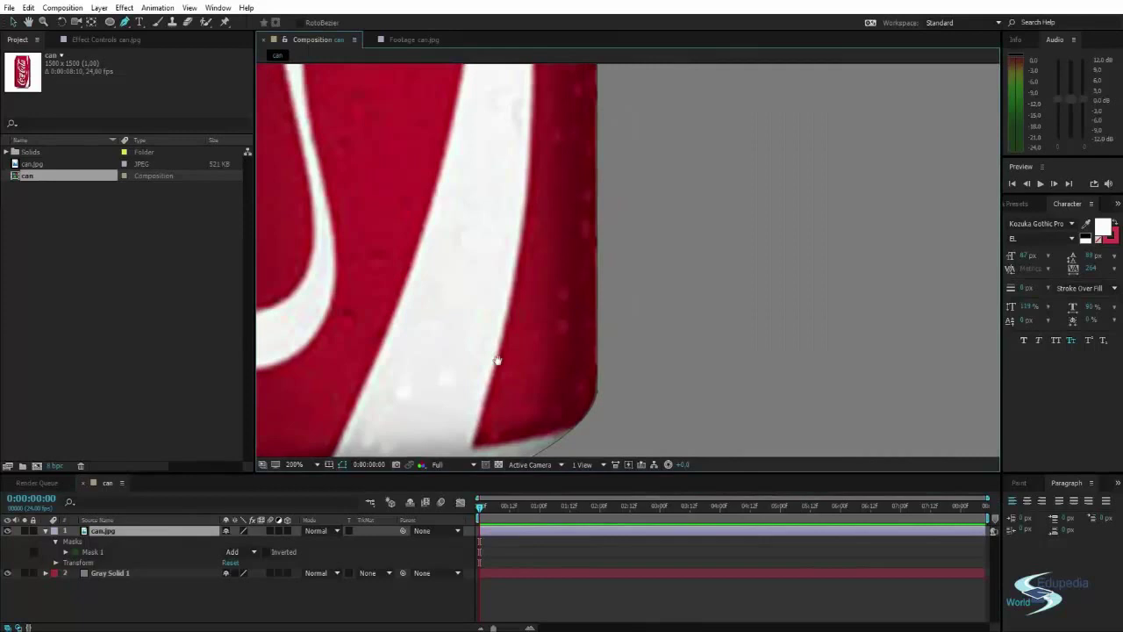
left_click_drag(485, 373, 593, 309)
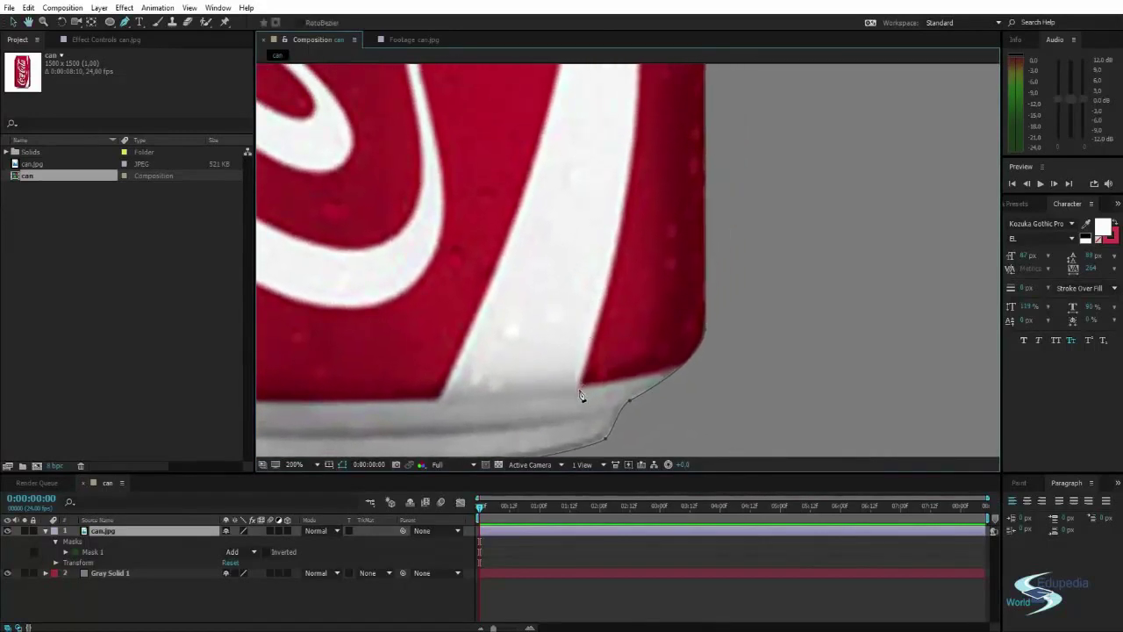
left_click(581, 389)
left_click_drag(639, 183, 598, 386)
scroll(598, 386, "down", 1)
left_click_drag(613, 318, 605, 332)
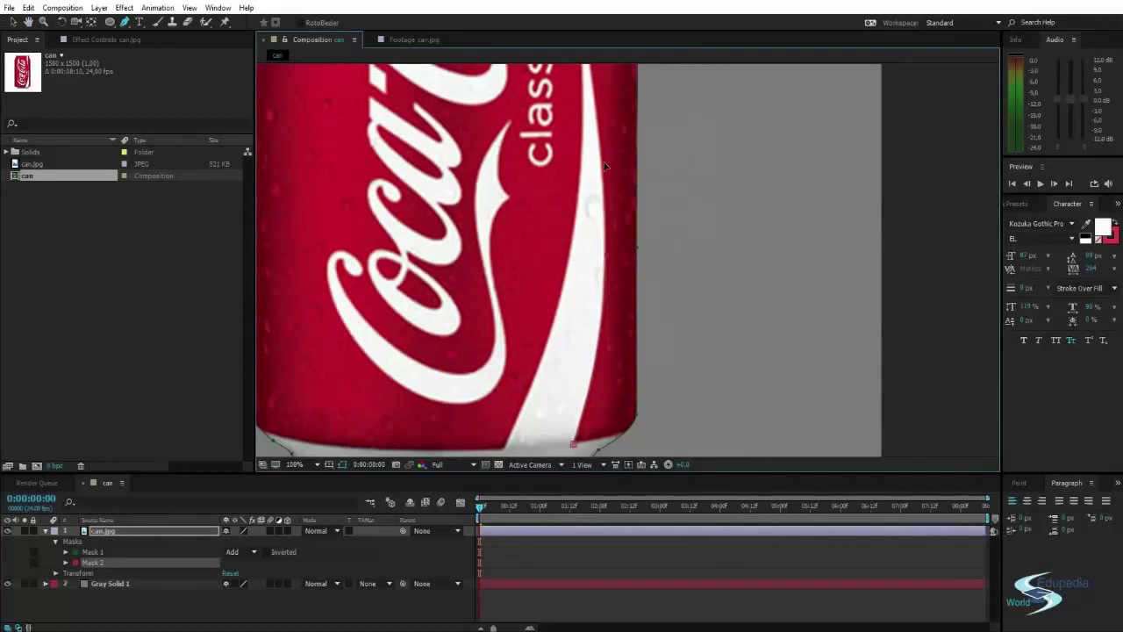
Step: Continue the second mask up the stripe's right edge to the silver rim and across the stripe's top
scroll(610, 141, "up", 5)
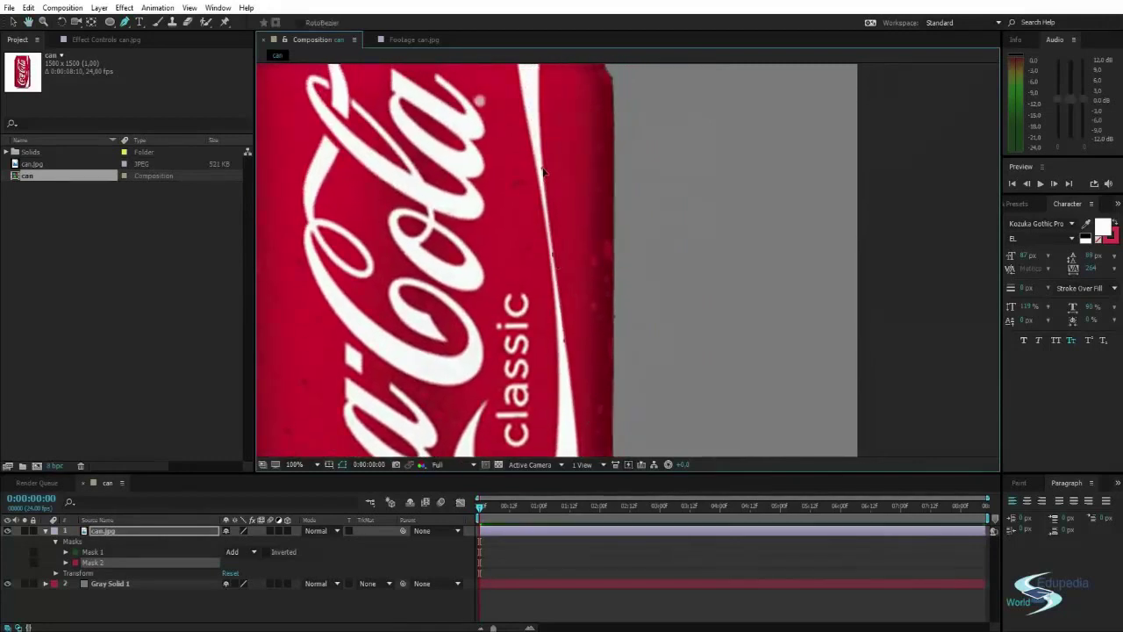
left_click_drag(548, 105, 570, 337)
left_click_drag(560, 277, 566, 246)
left_click(570, 229)
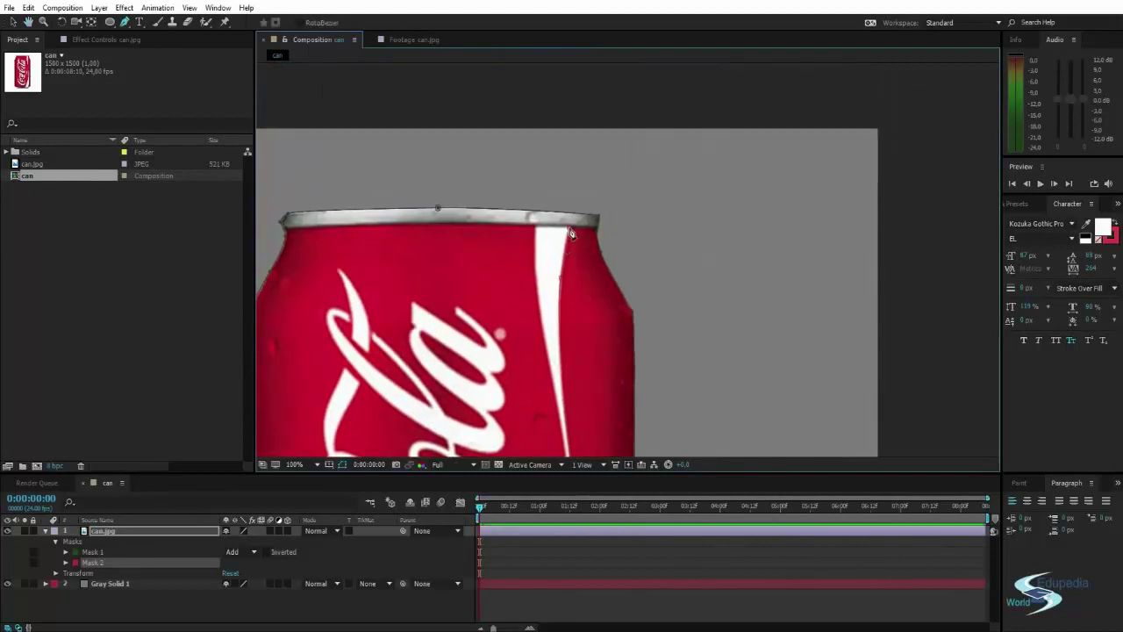
scroll(531, 230, "up", 1)
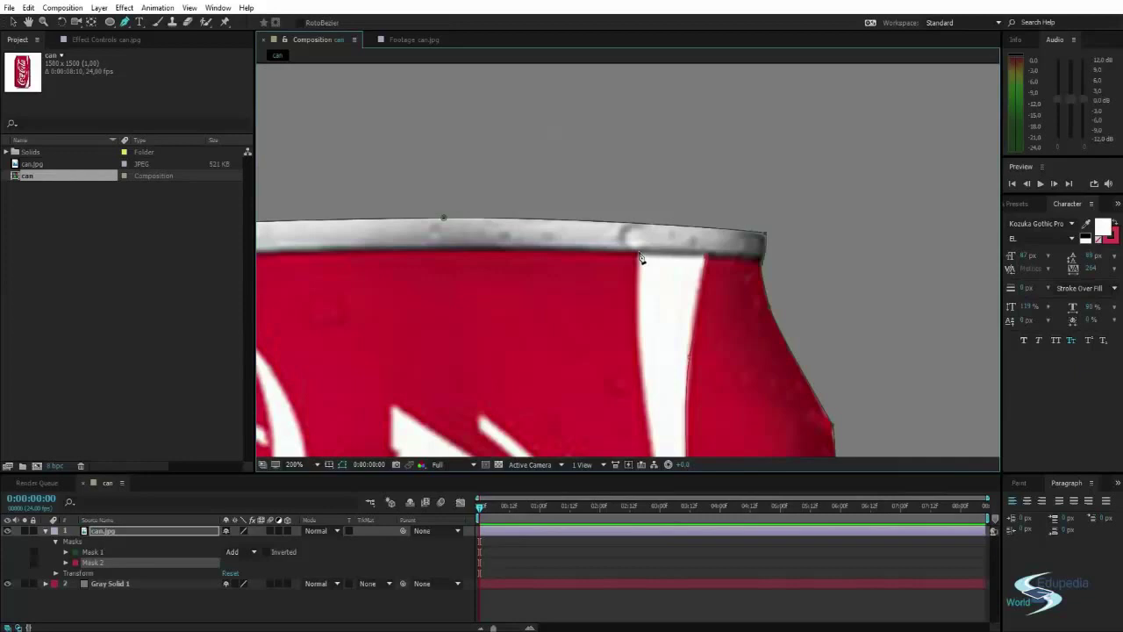
scroll(647, 283, "down", 1)
left_click_drag(650, 341, 574, 231)
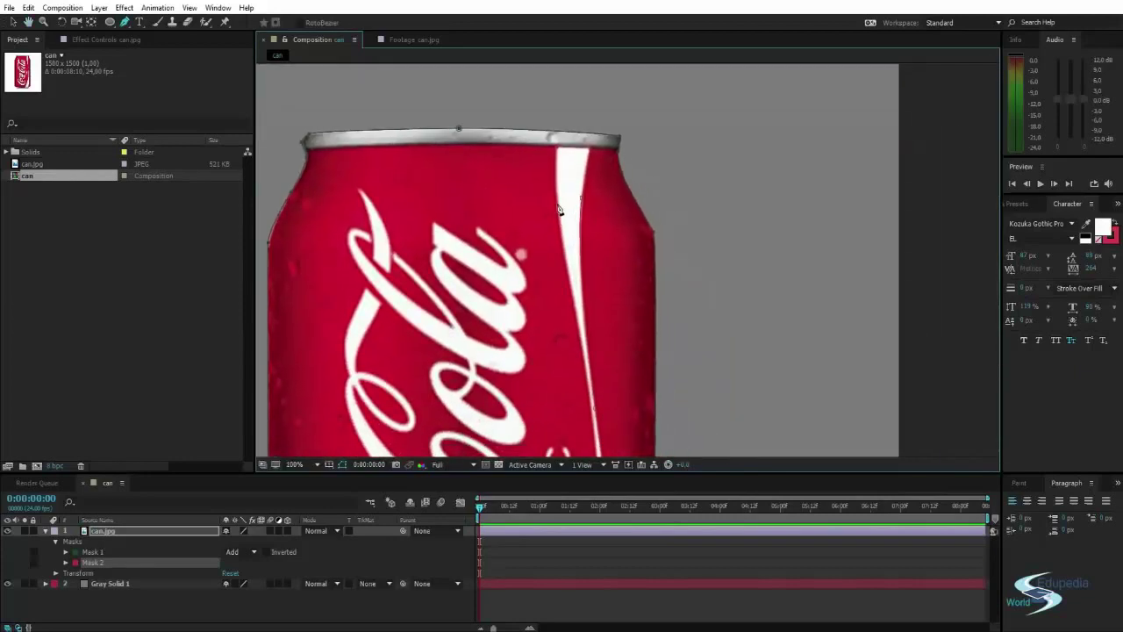
Step: Trace the second mask down the stripe's left edge to the can's base and close the path at its starting point
scroll(544, 386, "down", 3)
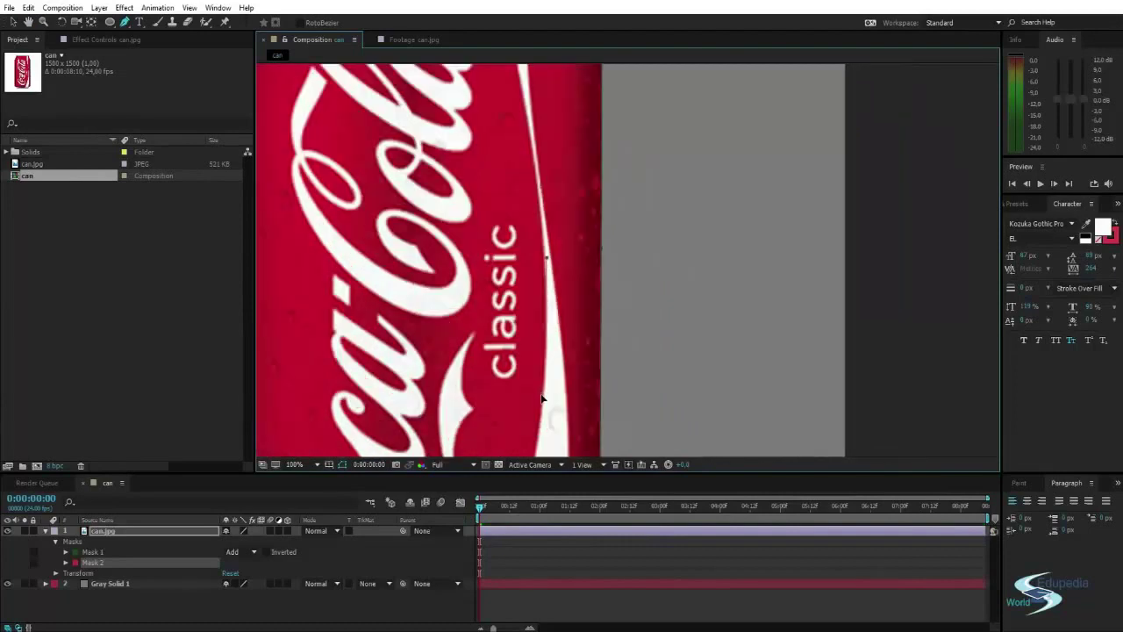
scroll(549, 368, "down", 2)
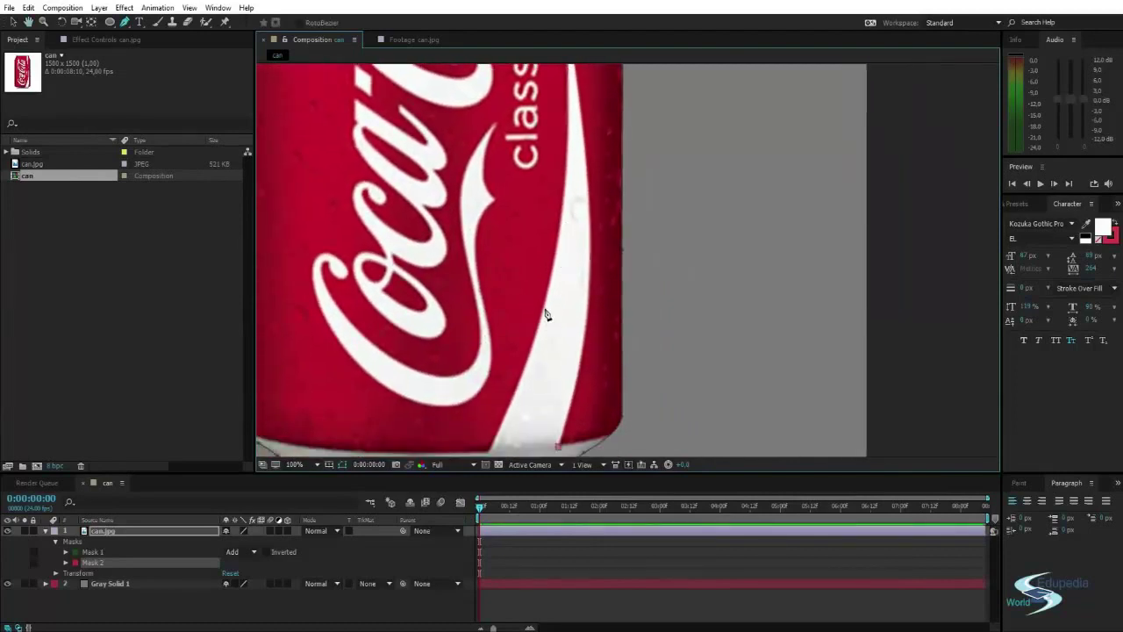
left_click(569, 213)
left_click(519, 390)
left_click_drag(524, 392, 542, 278)
left_click(507, 338)
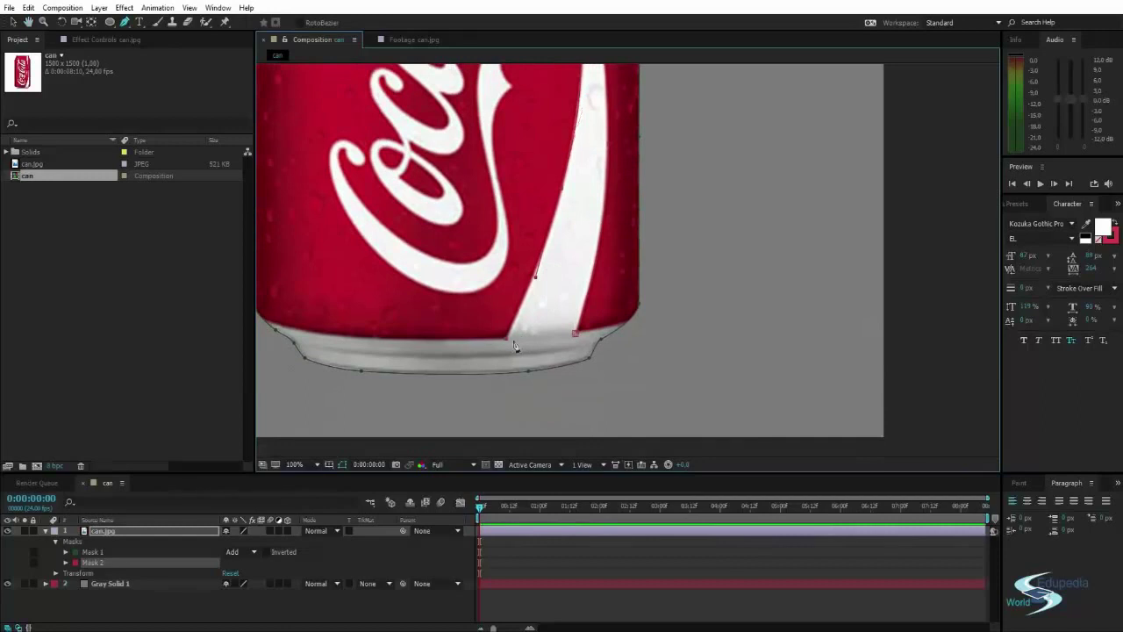
left_click(575, 335)
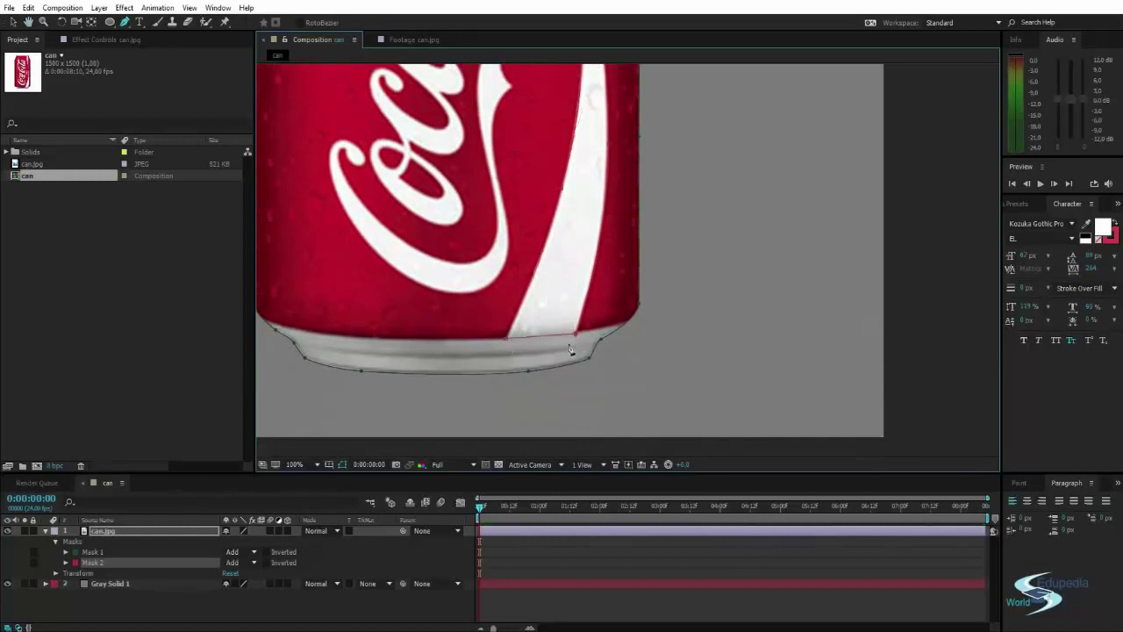
Step: Change the outline color of Mask 2 to blue (471CFF)
left_click(75, 563)
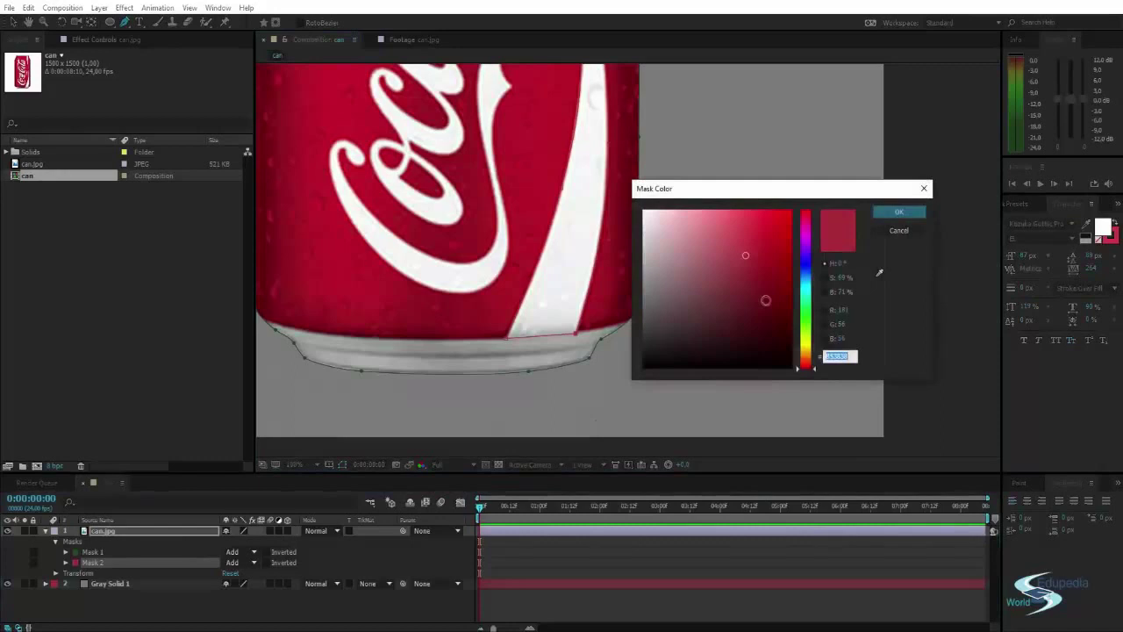
left_click_drag(804, 266, 806, 258)
mouse_move(725, 230)
left_mouse_down()
mouse_move(731, 204)
mouse_move(776, 186)
left_mouse_up()
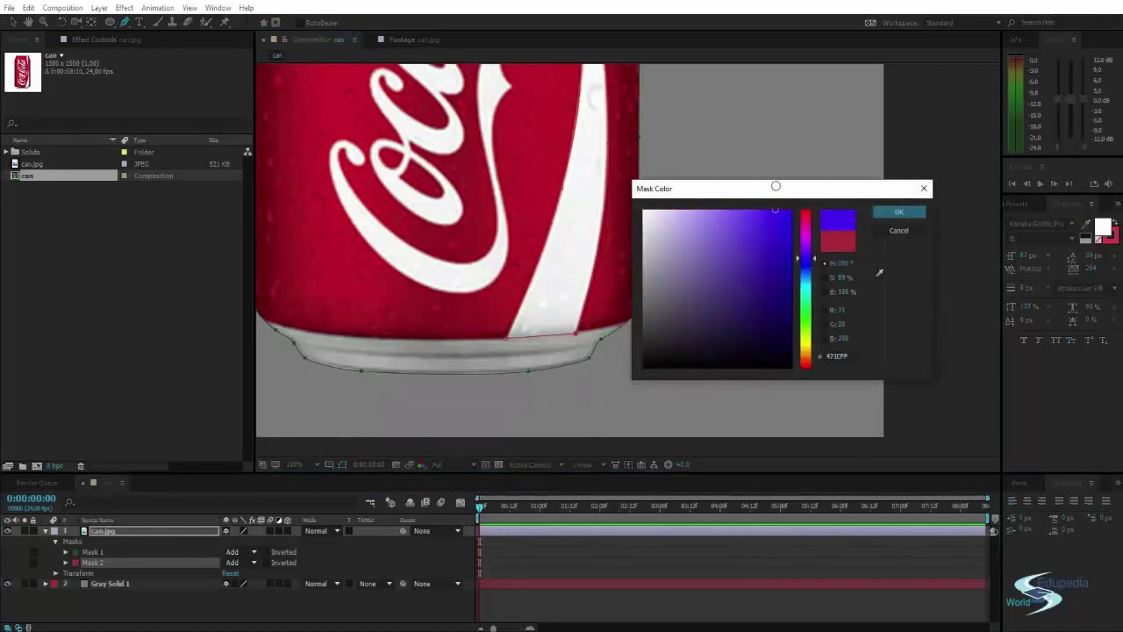
left_click(899, 211)
Step: Adjust Mask 2's curve point on the stripe's right edge just below the silver rim to follow the white more closely
scroll(677, 188, "down", 2)
scroll(615, 430, "up", 3)
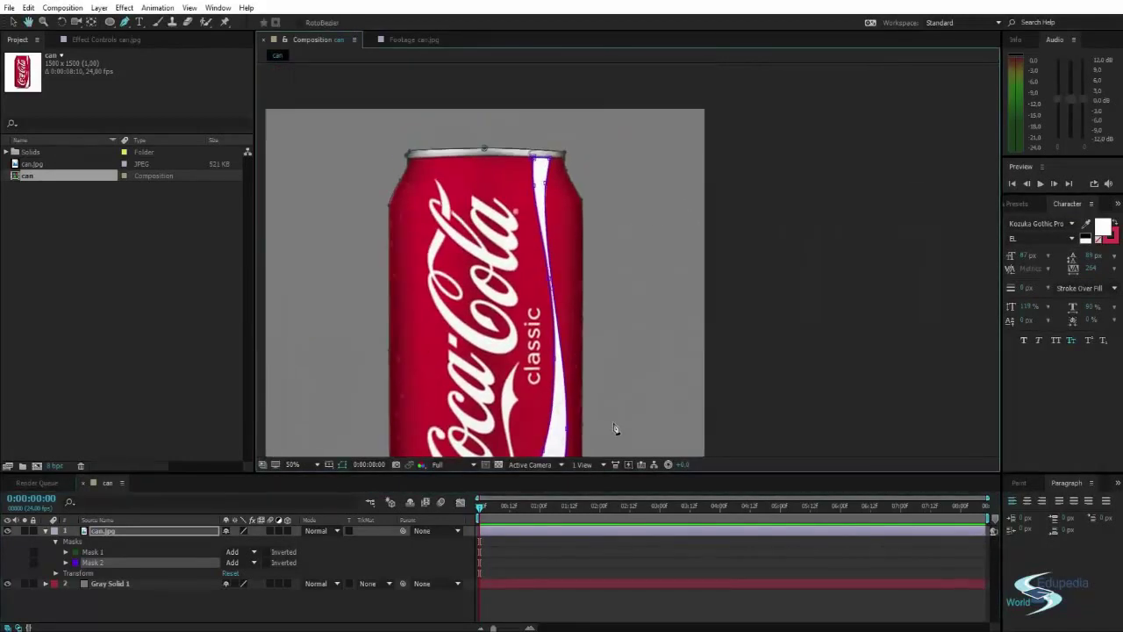
scroll(540, 295, "up", 1)
left_click_drag(384, 279, 666, 453)
left_click_drag(629, 204, 630, 436)
left_click_drag(625, 385, 604, 236)
scroll(607, 244, "down", 1)
left_click_drag(617, 288, 585, 355)
scroll(585, 356, "up", 2)
scroll(552, 289, "up", 2)
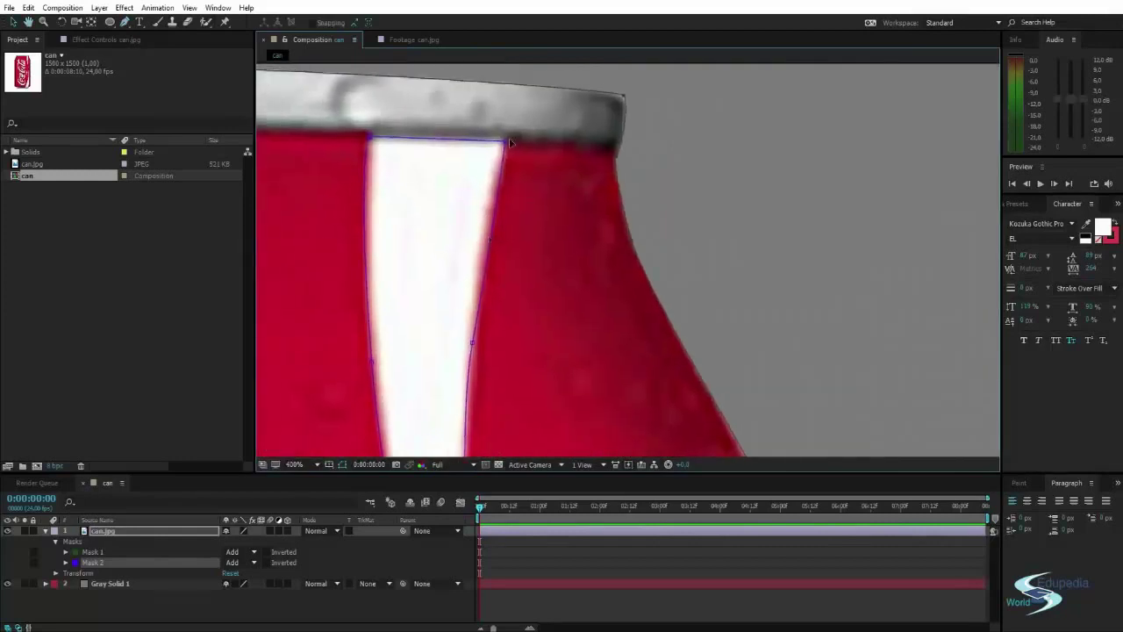
left_click_drag(504, 359, 527, 304)
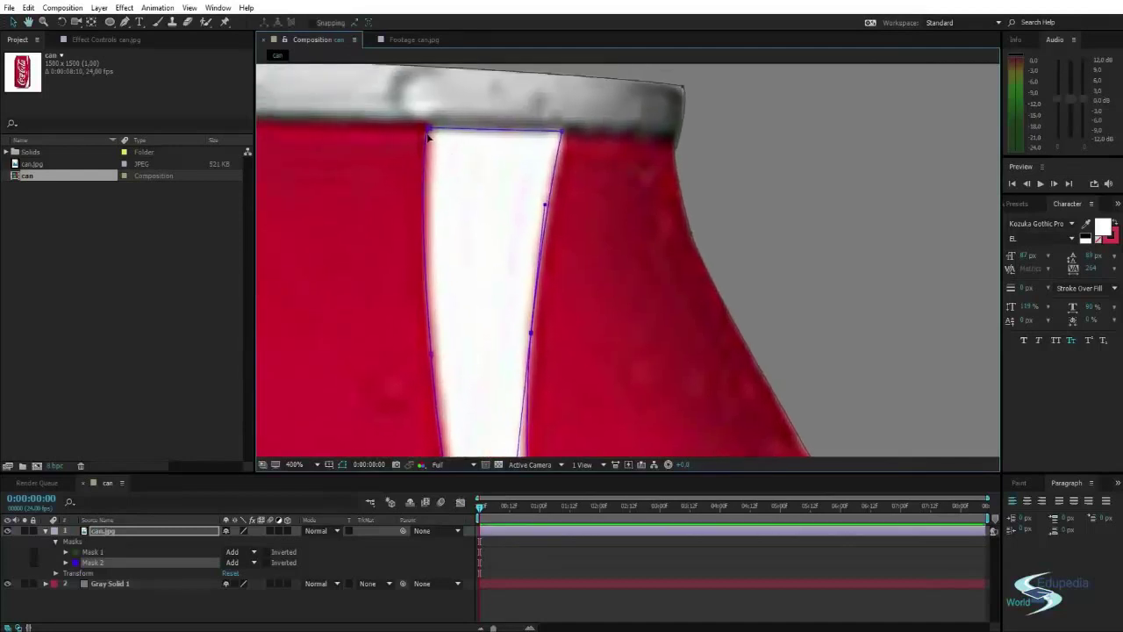
Step: Fine-tune Mask 2's points along the stripe's left edge, from the upper left corner down to the lower curve
left_click(427, 134)
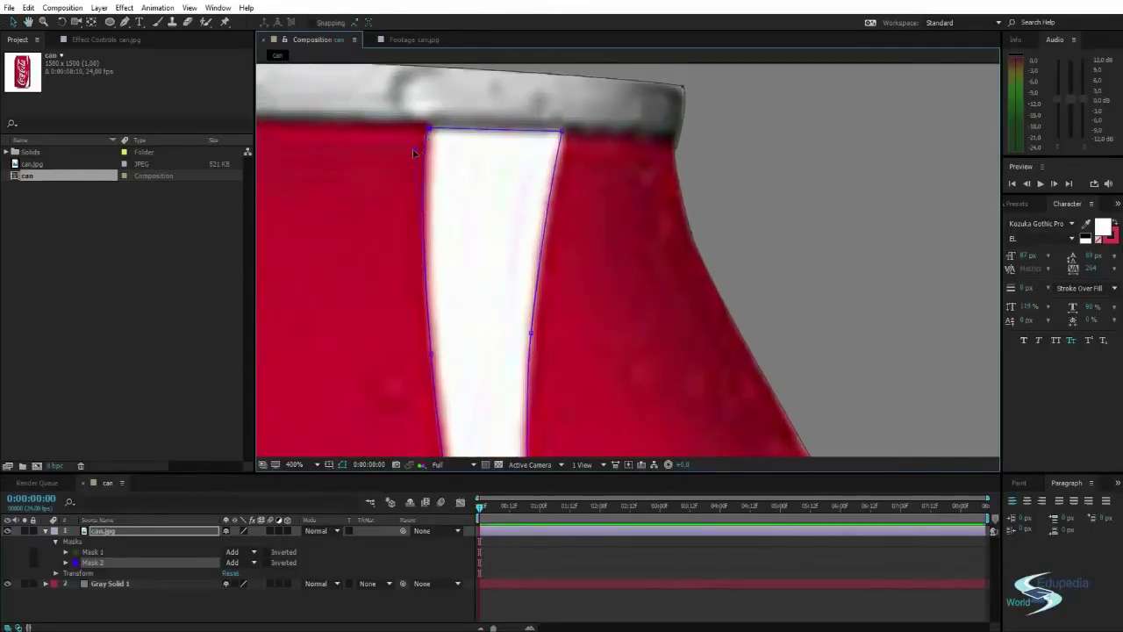
left_click_drag(414, 150, 419, 152)
scroll(494, 246, "down", 3)
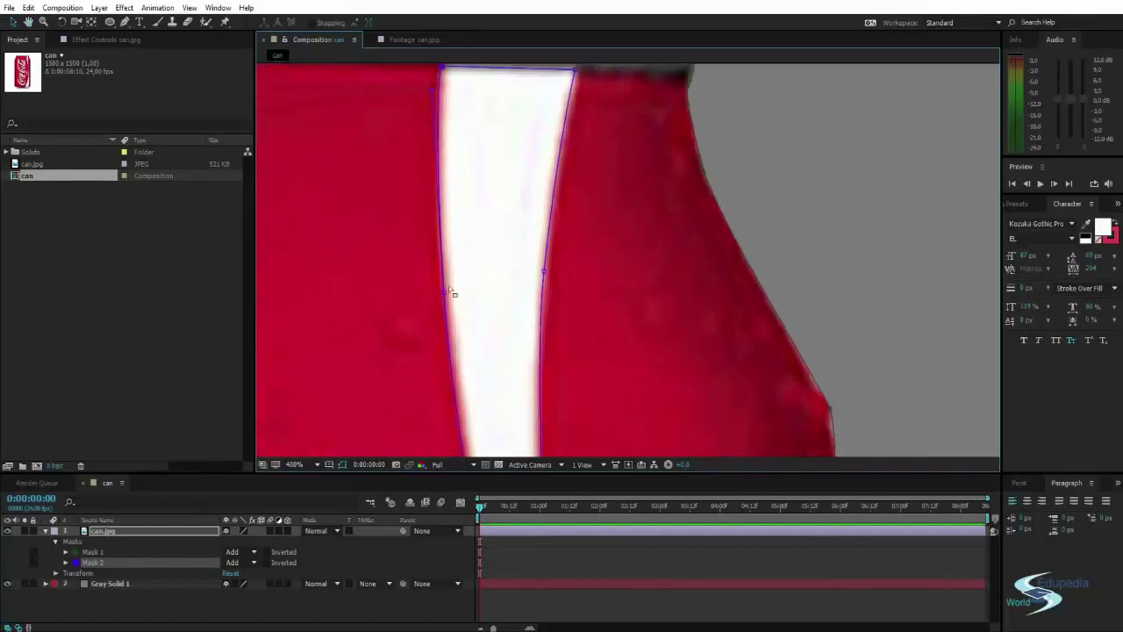
left_click_drag(445, 297, 446, 294)
scroll(462, 298, "down", 1)
left_click_drag(485, 363, 455, 136)
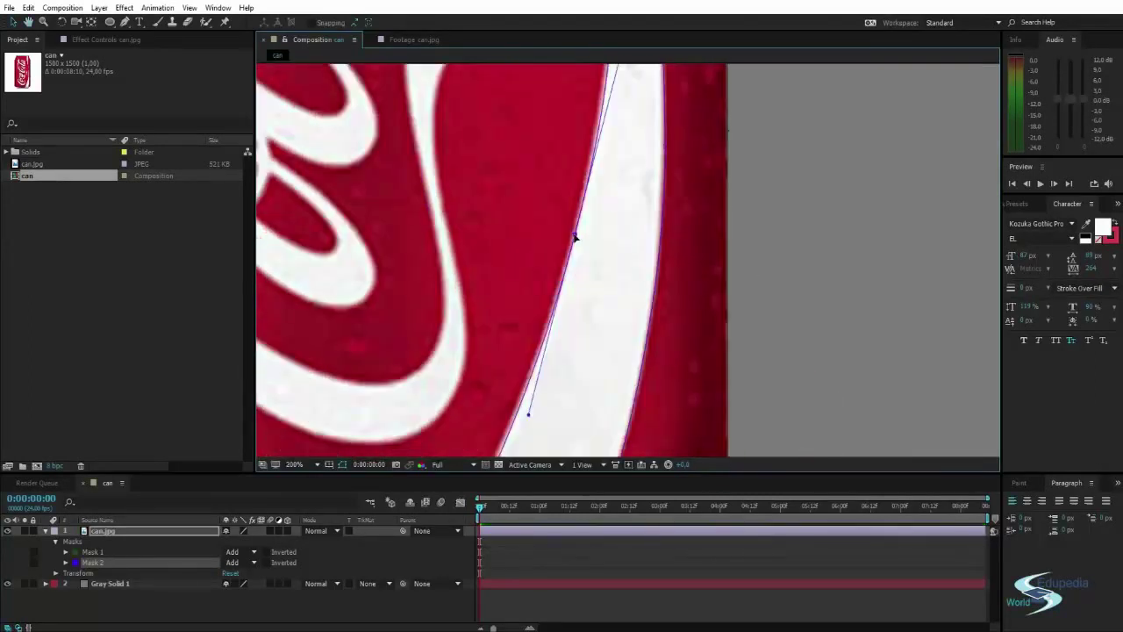
left_click_drag(576, 234, 571, 235)
scroll(584, 290, "down", 3)
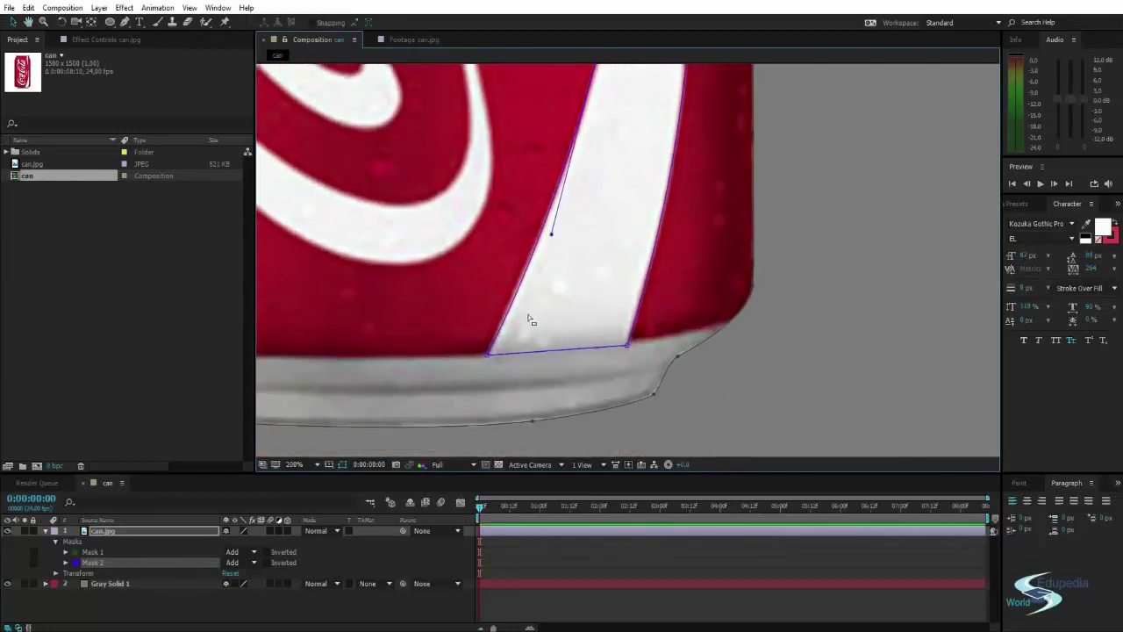
Step: Move Mask 2's two bottom corner points onto the stripe's corners at the can's base and deselect the layer
scroll(523, 298, "up", 2)
left_click_drag(683, 287, 608, 319)
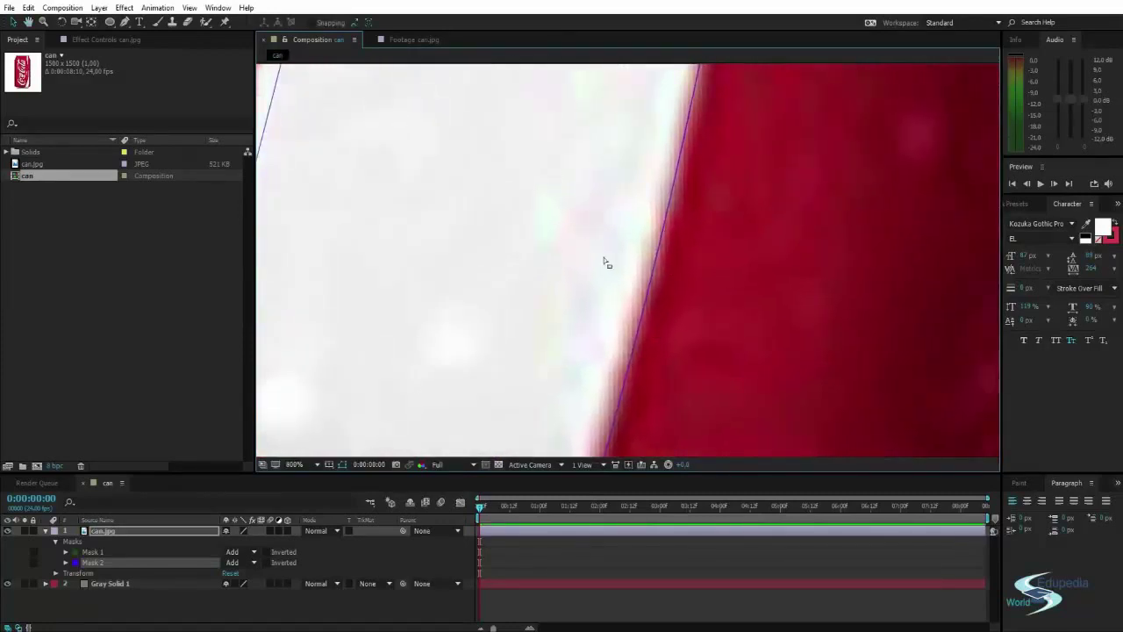
scroll(651, 272, "down", 1)
left_click_drag(561, 269, 728, 261)
left_click_drag(594, 356, 654, 256)
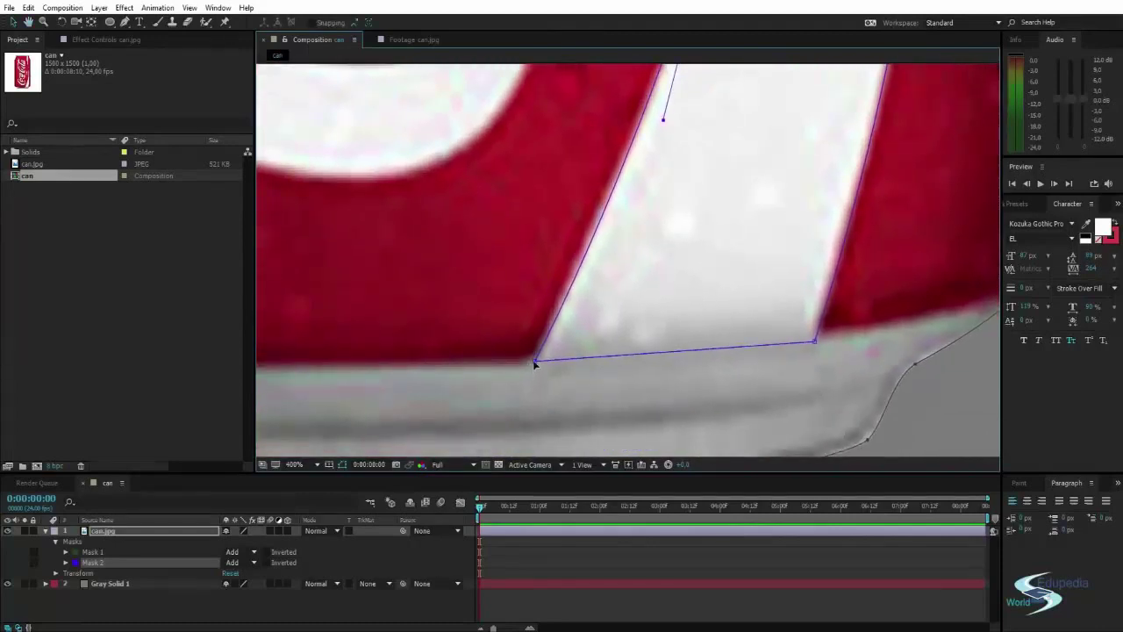
left_click_drag(533, 365, 531, 358)
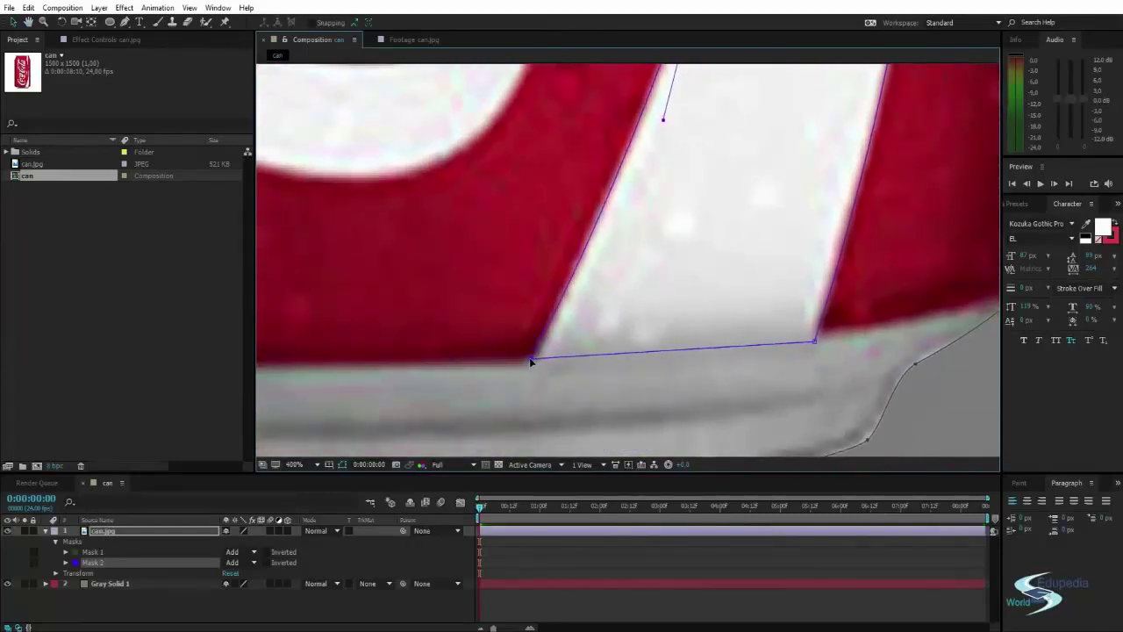
left_click_drag(816, 340, 818, 338)
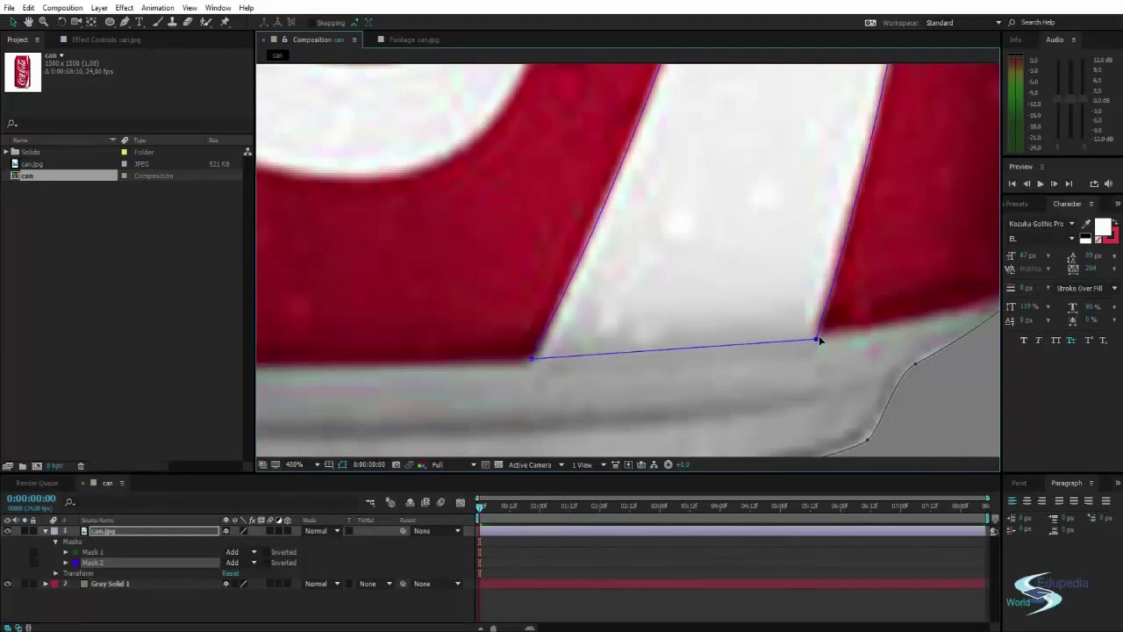
scroll(755, 278, "down", 1)
left_click_drag(721, 219, 626, 411)
scroll(625, 411, "down", 6)
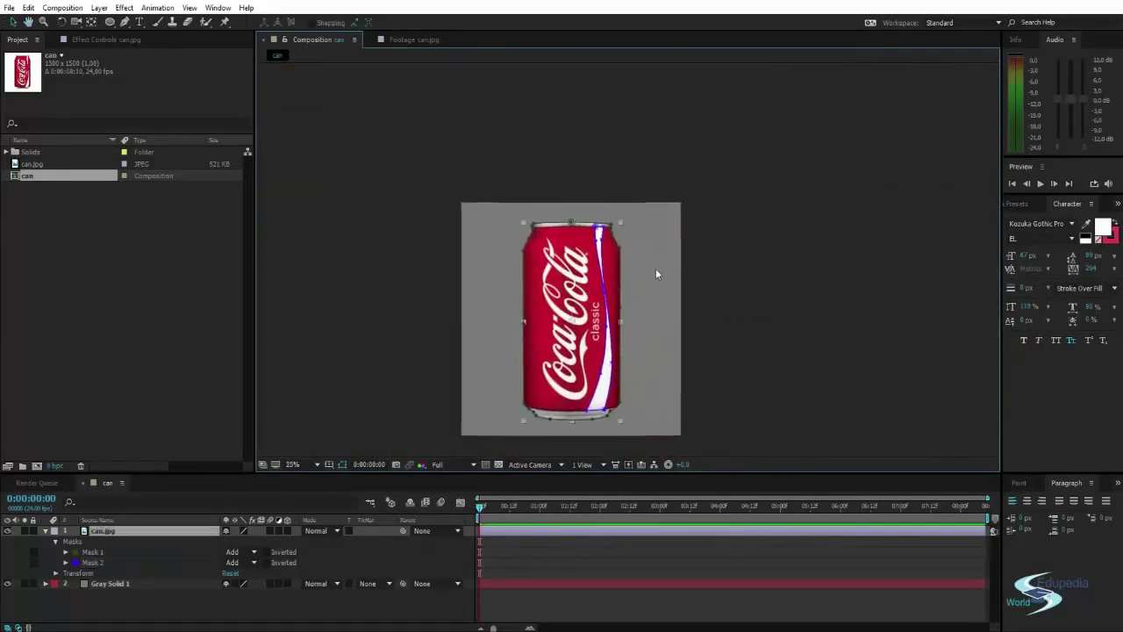
left_click(656, 269)
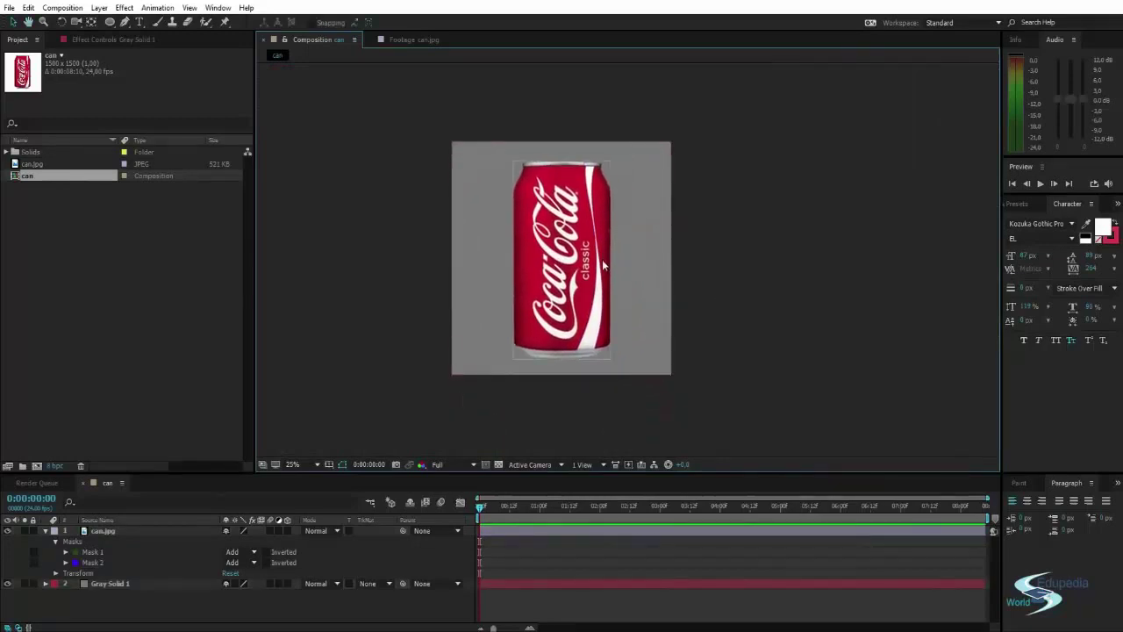
scroll(602, 260, "up", 2)
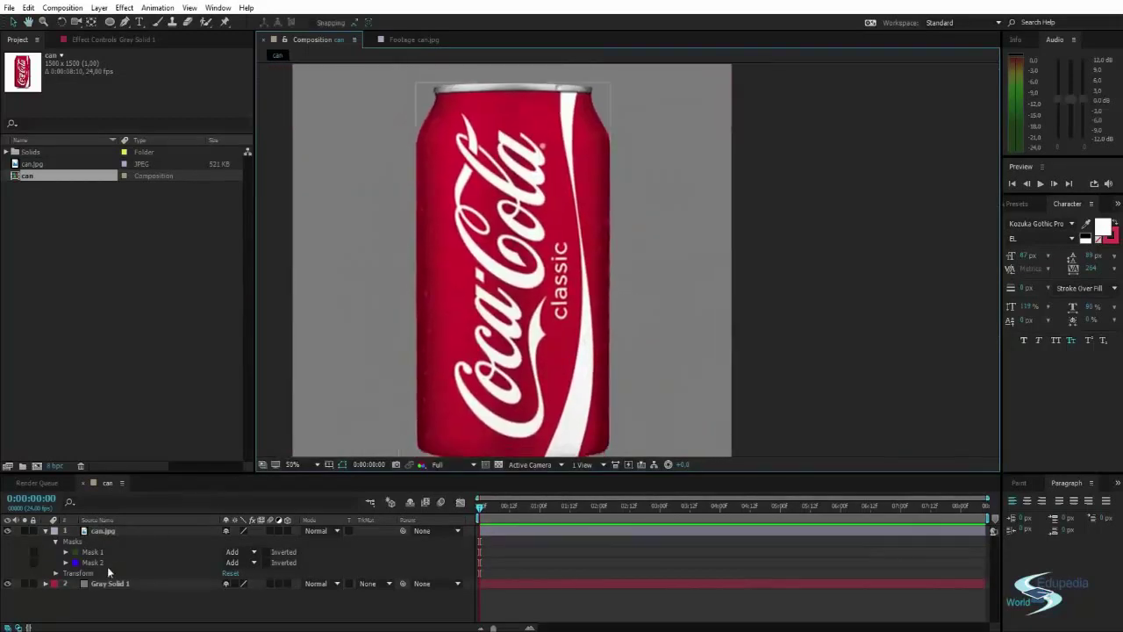
Step: Set Mask 2's mode to Subtract to cut the stripe out of the can and deselect the layer
left_click(105, 564)
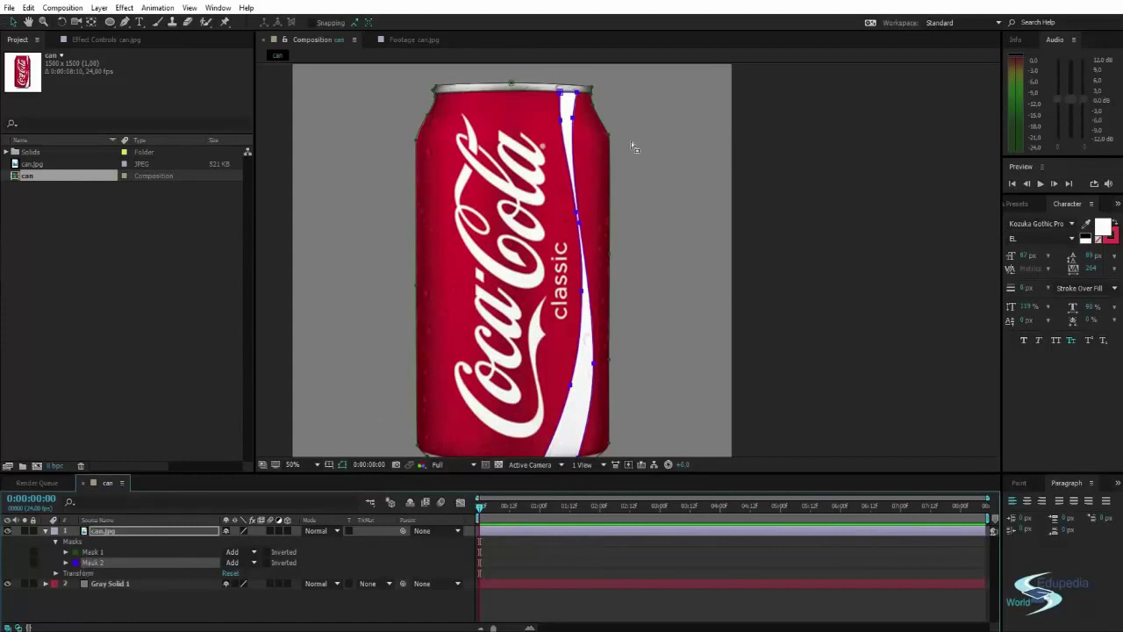
left_click_drag(660, 325, 685, 249)
left_click_drag(625, 126, 608, 220)
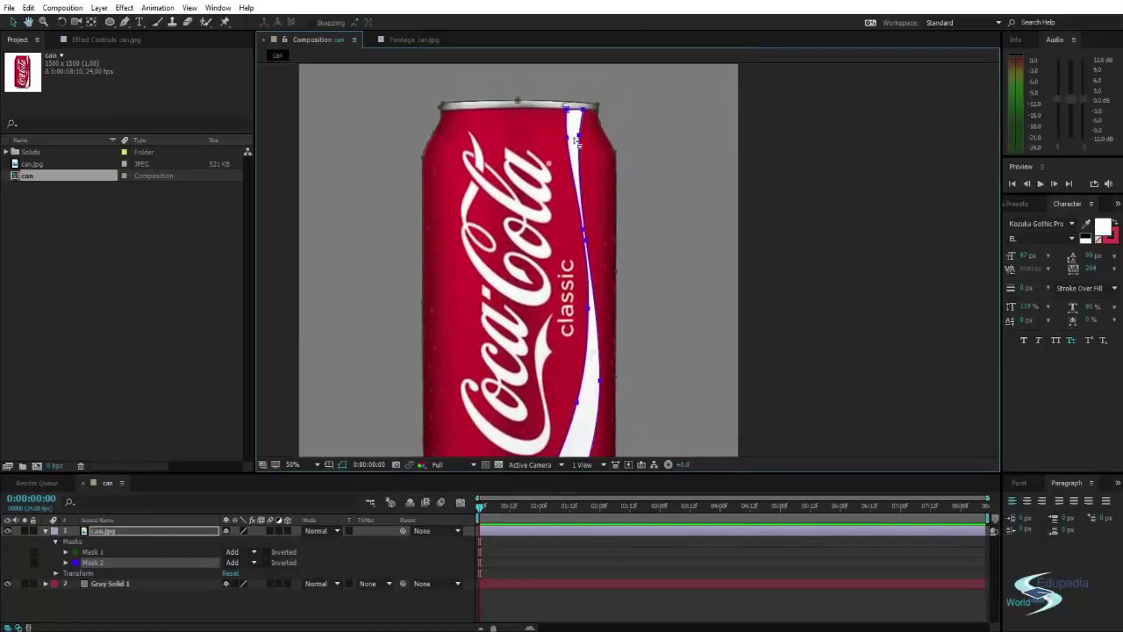
left_click_drag(646, 229, 673, 238)
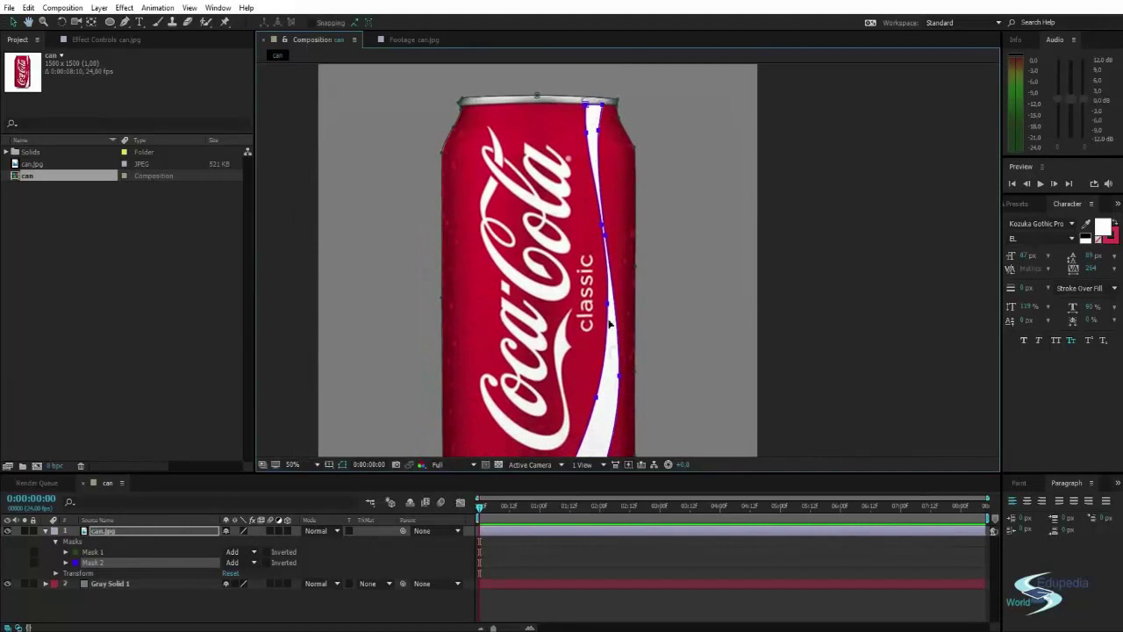
left_click_drag(668, 293, 650, 252)
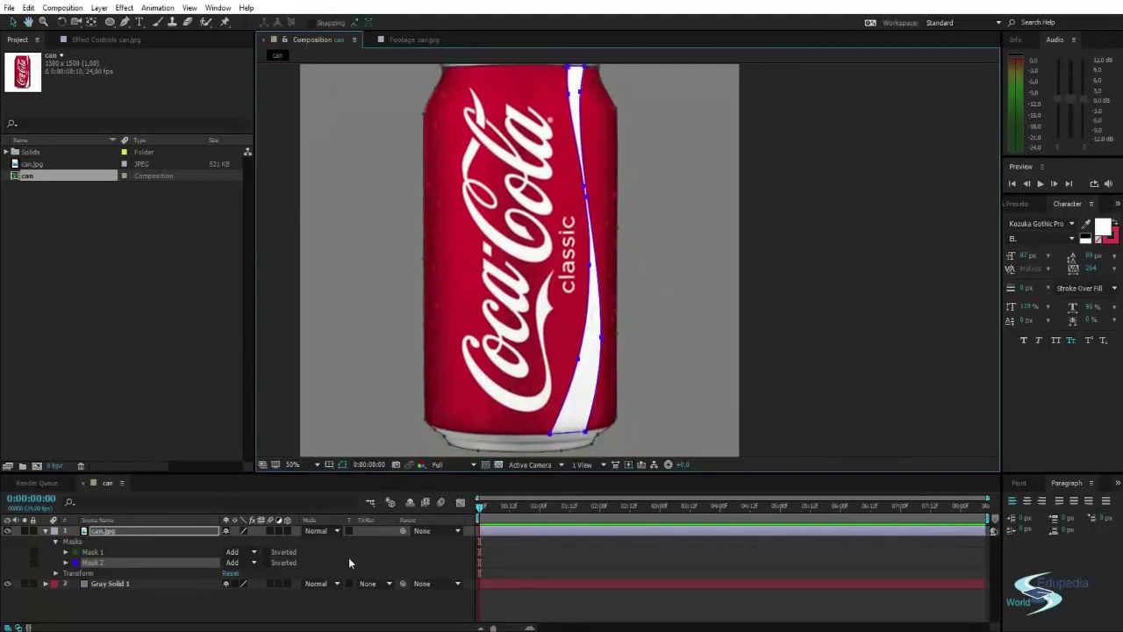
left_click(247, 564)
left_click(256, 494)
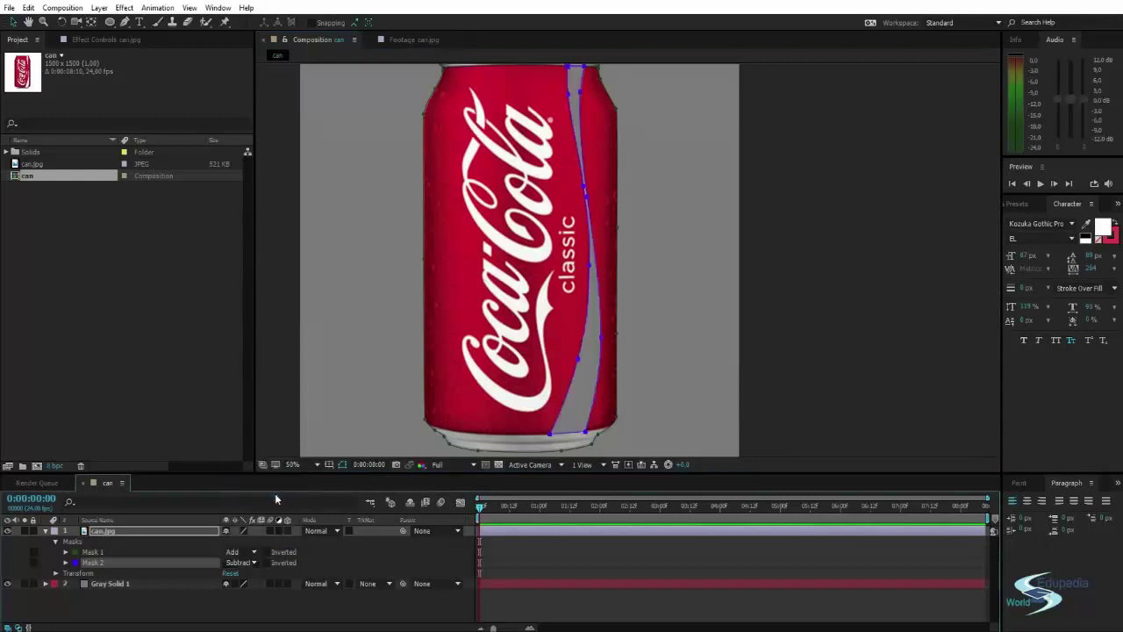
left_click(743, 299)
left_click(821, 273)
scroll(676, 245, "down", 2)
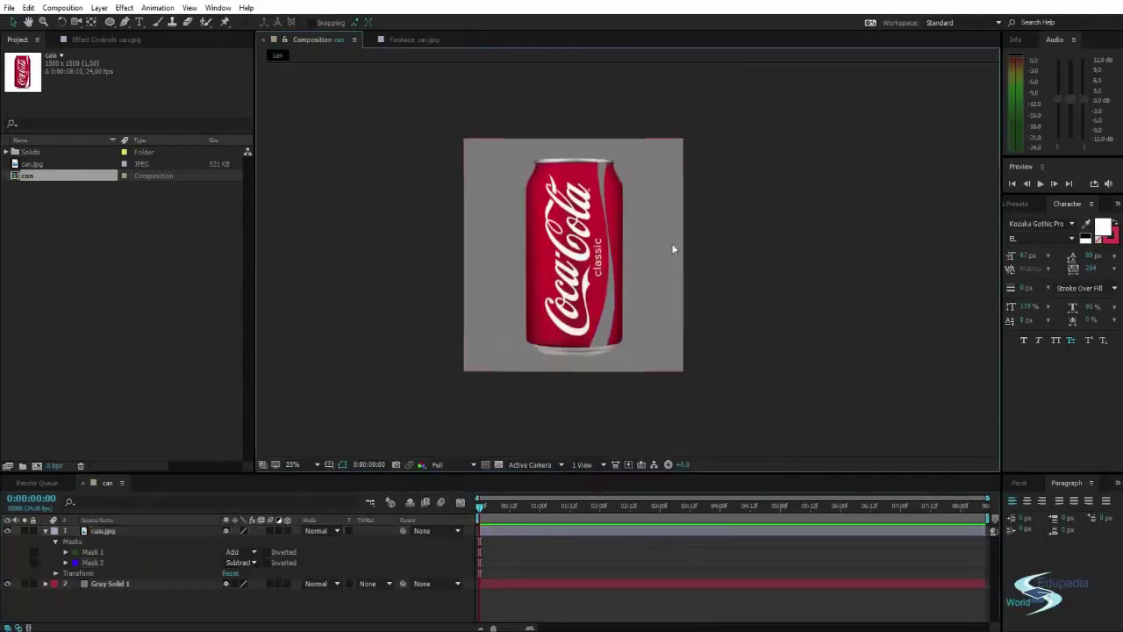
Step: Refine Mask 2's curve on the stripe's left edge beside the word "classic" by adjusting its direction handle
left_click_drag(658, 244, 633, 247)
scroll(601, 255, "up", 4)
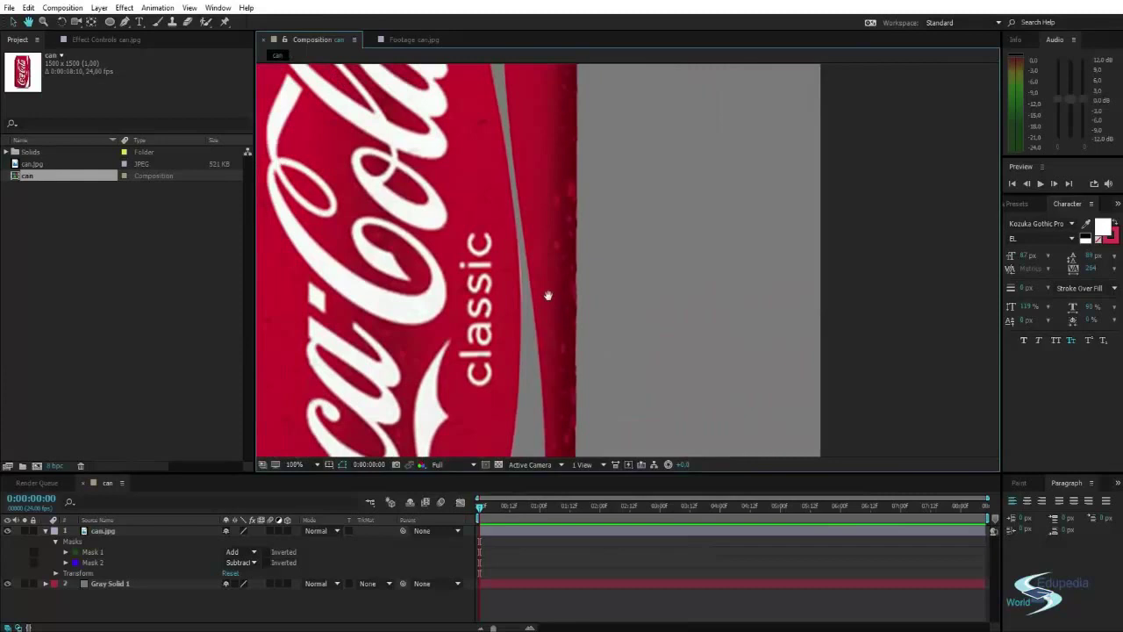
left_click(529, 278)
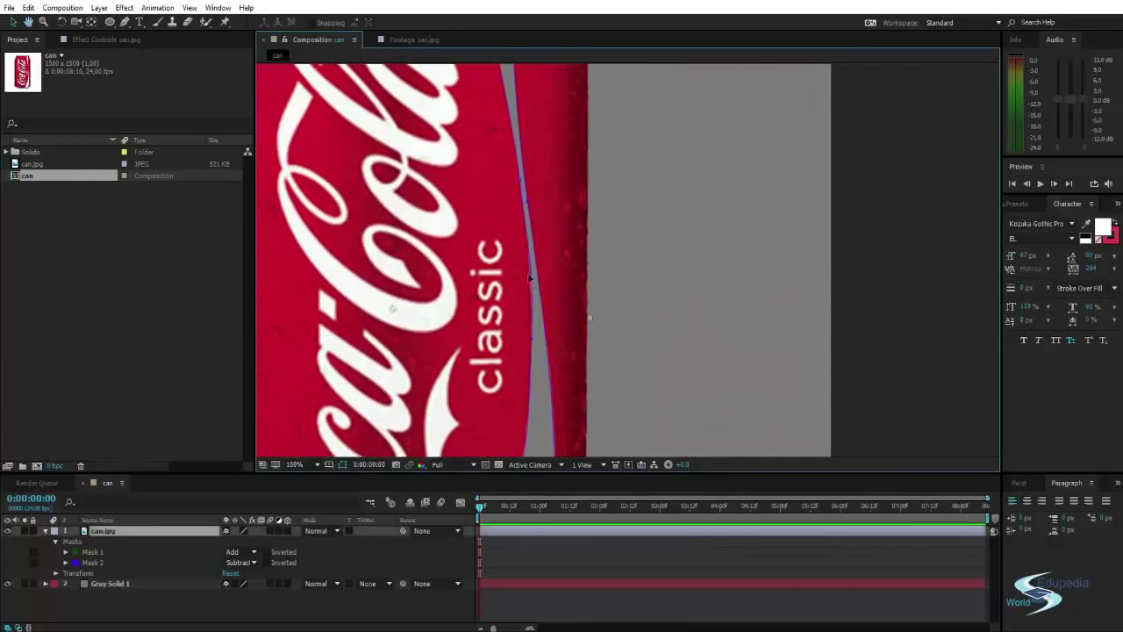
left_click(533, 340)
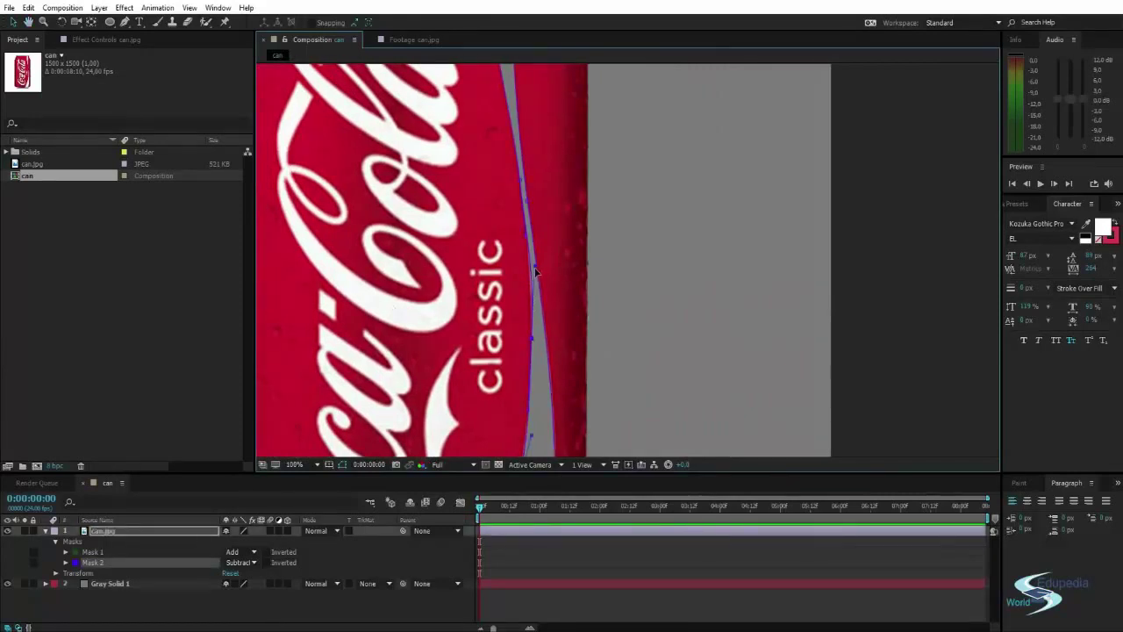
left_click_drag(534, 267, 534, 269)
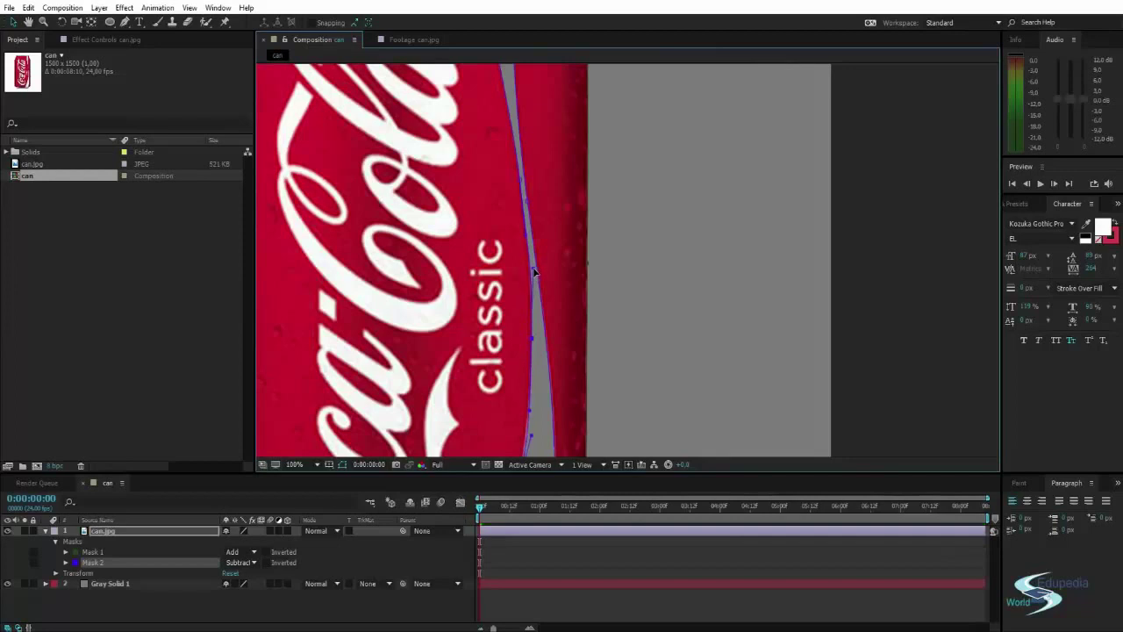
left_click(640, 360)
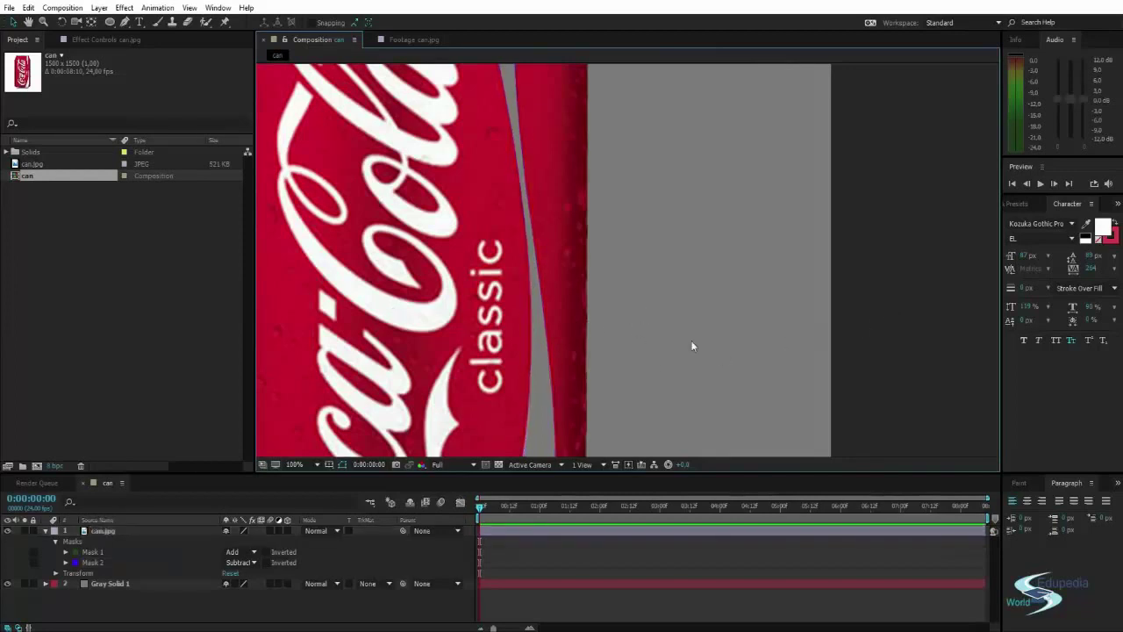
Step: Shorten the lower direction handle on Mask 2's left edge below "classic" to fit the stripe's curve, then deselect the mask
scroll(689, 320, "down", 2)
scroll(593, 331, "up", 4)
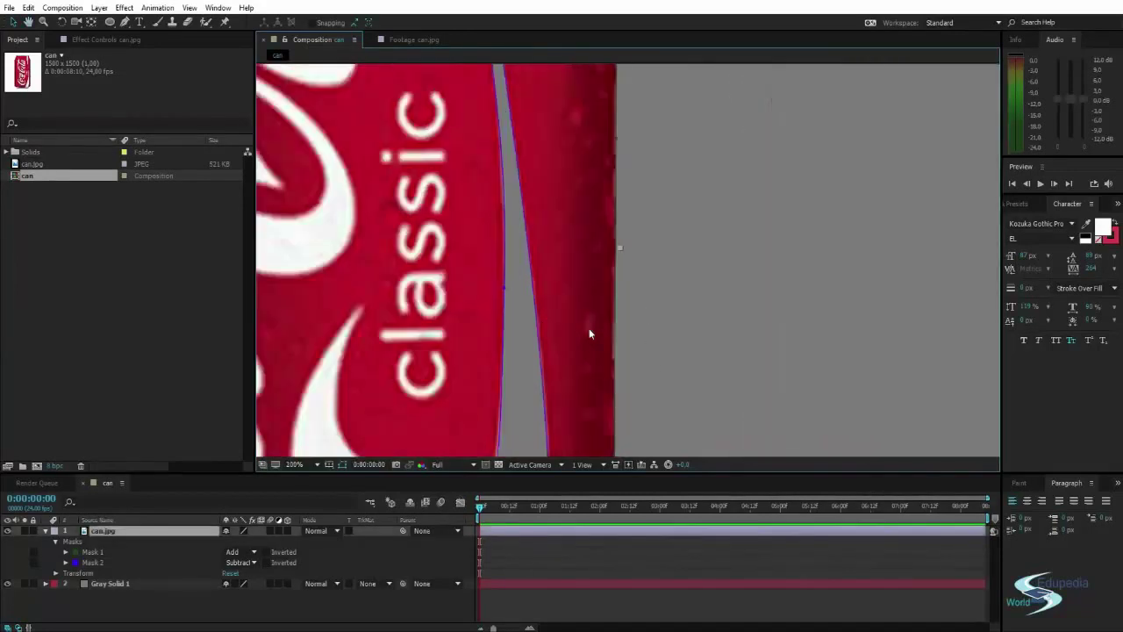
left_click_drag(511, 317, 572, 243)
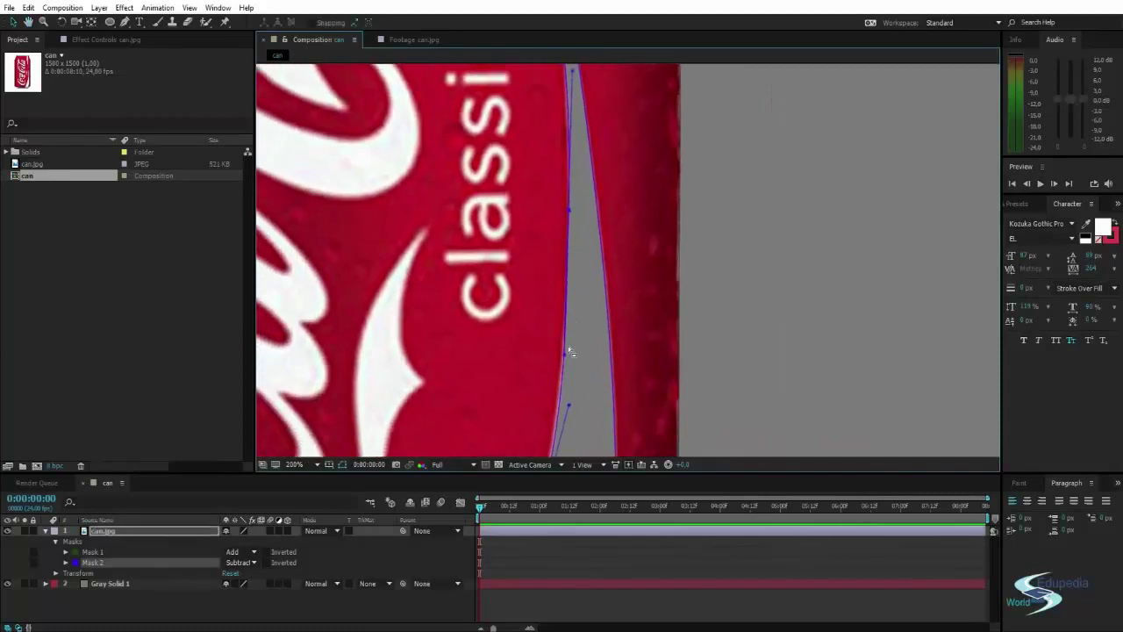
left_click_drag(565, 359, 565, 343)
scroll(628, 255, "up", 3)
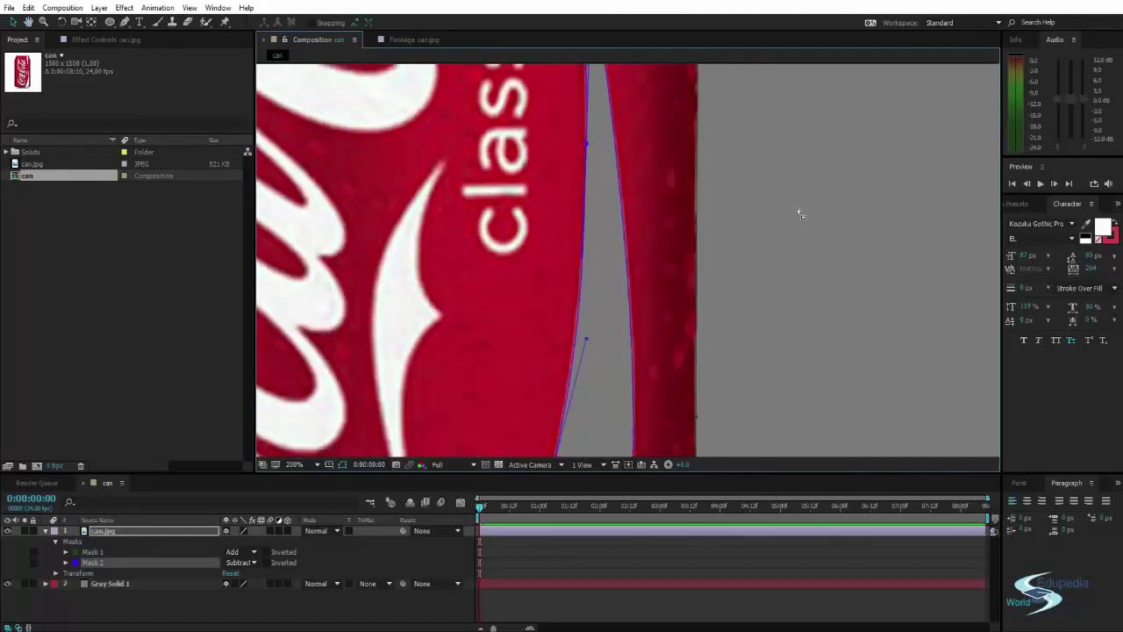
left_click(810, 208)
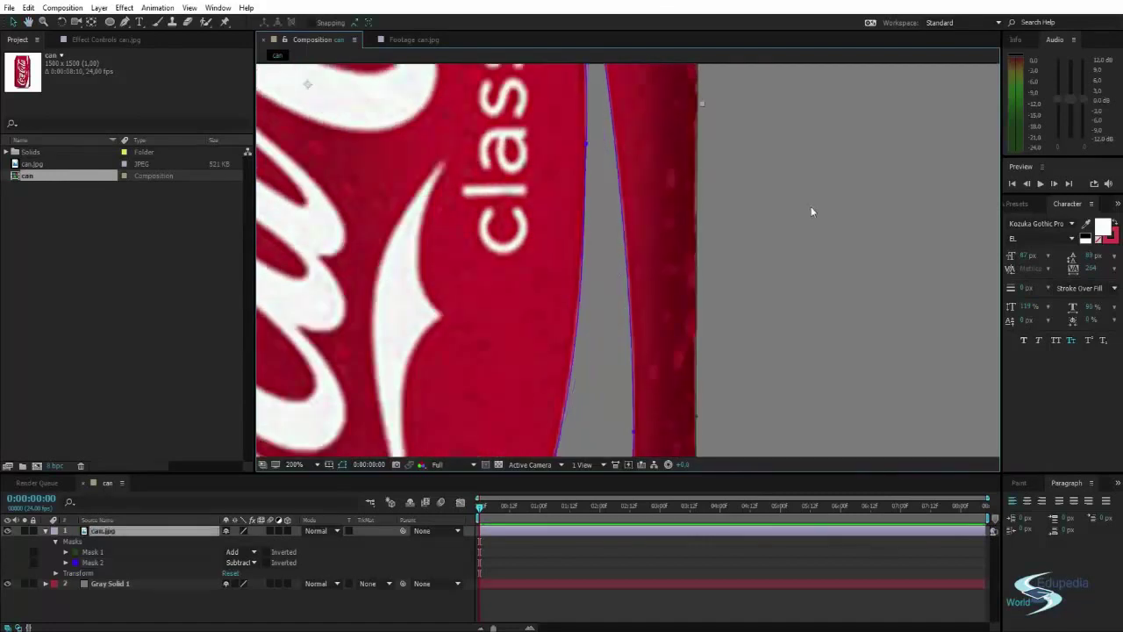
left_click(811, 206)
Step: Create a new 1500 × 1500 px solid layer with a bright blue color
scroll(798, 213, "down", 1)
scroll(719, 233, "down", 1)
mouse_move(706, 249)
left_mouse_down()
mouse_move(692, 341)
mouse_move(714, 274)
mouse_move(705, 325)
mouse_move(725, 275)
mouse_move(712, 248)
mouse_move(691, 264)
mouse_move(690, 238)
mouse_move(693, 263)
left_mouse_up()
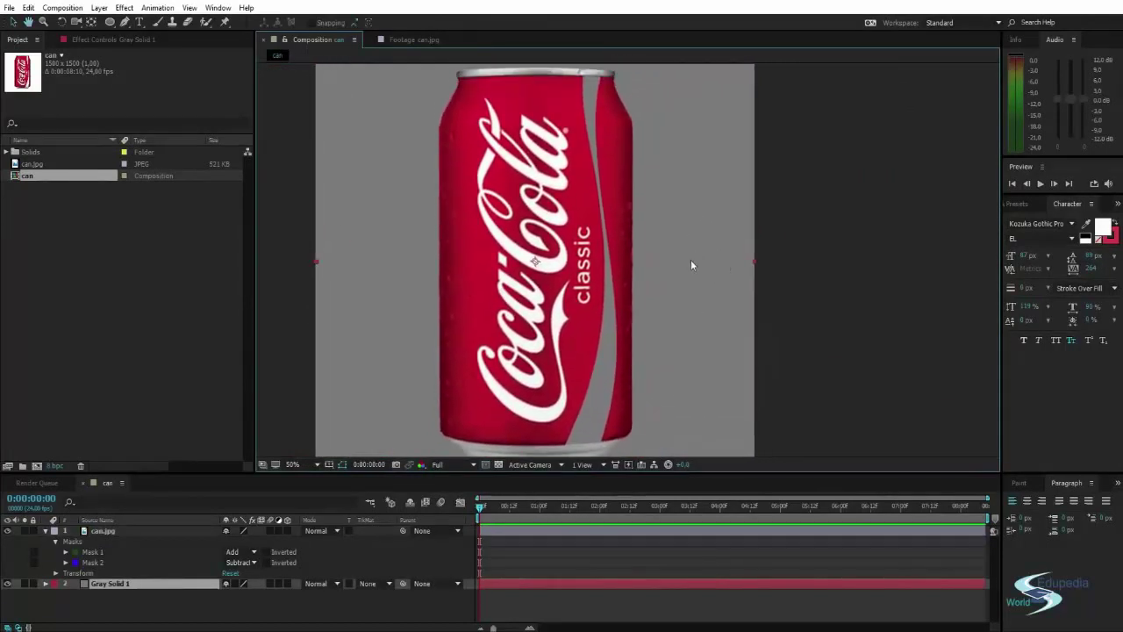
left_click(121, 607)
key("ctrl+y")
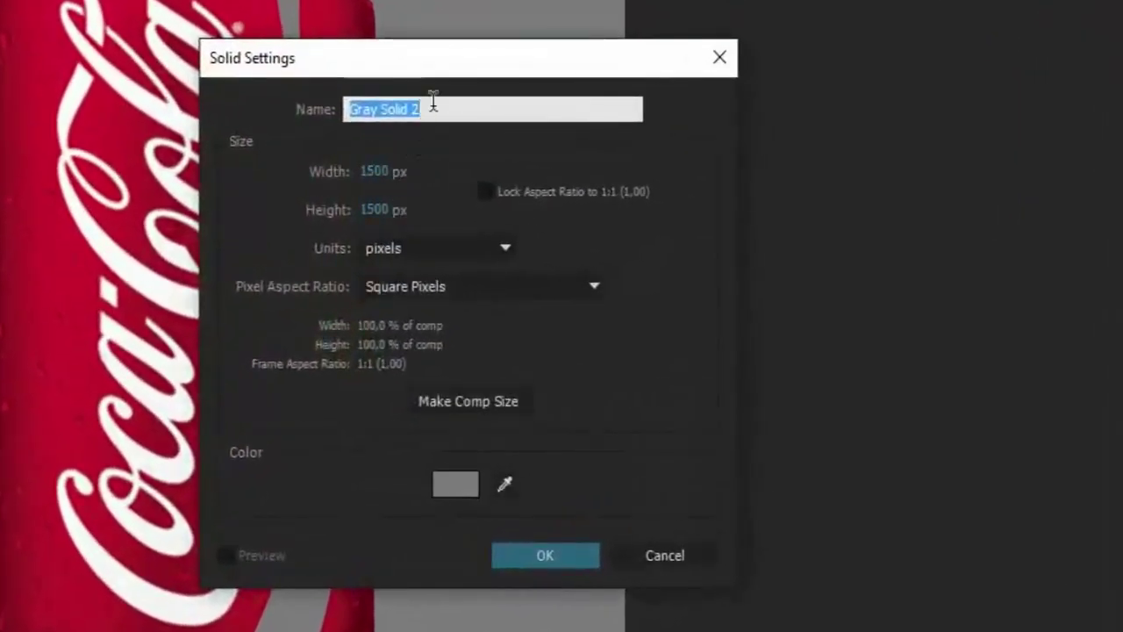
left_click(451, 484)
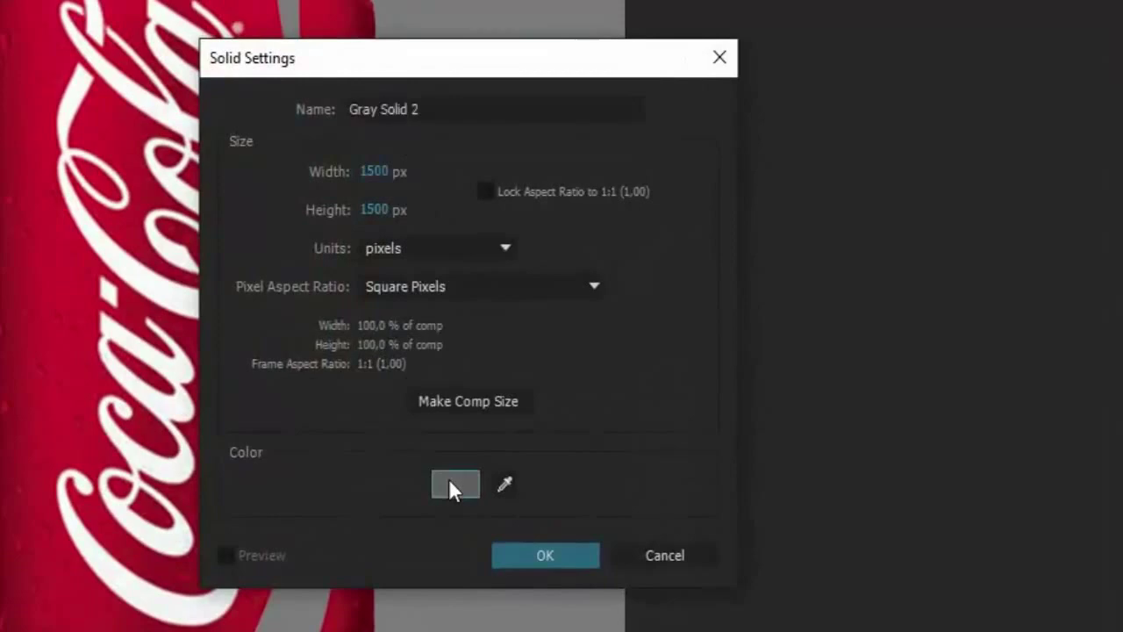
left_click(734, 298)
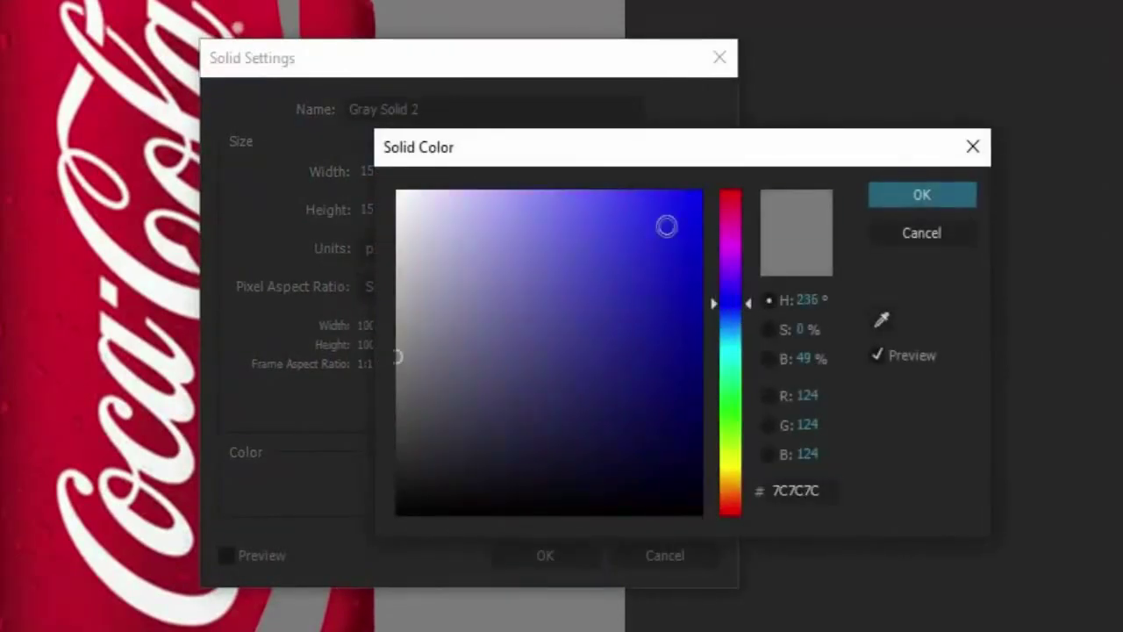
left_click_drag(664, 225, 638, 175)
left_click(920, 196)
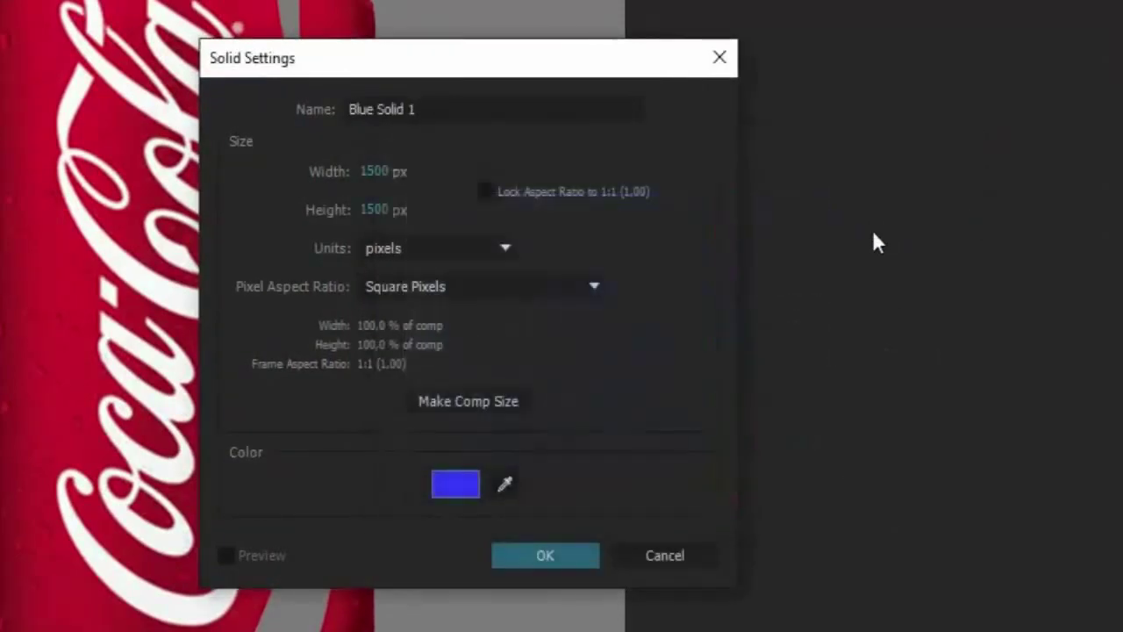
left_click(543, 548)
scroll(518, 425, "down", 2)
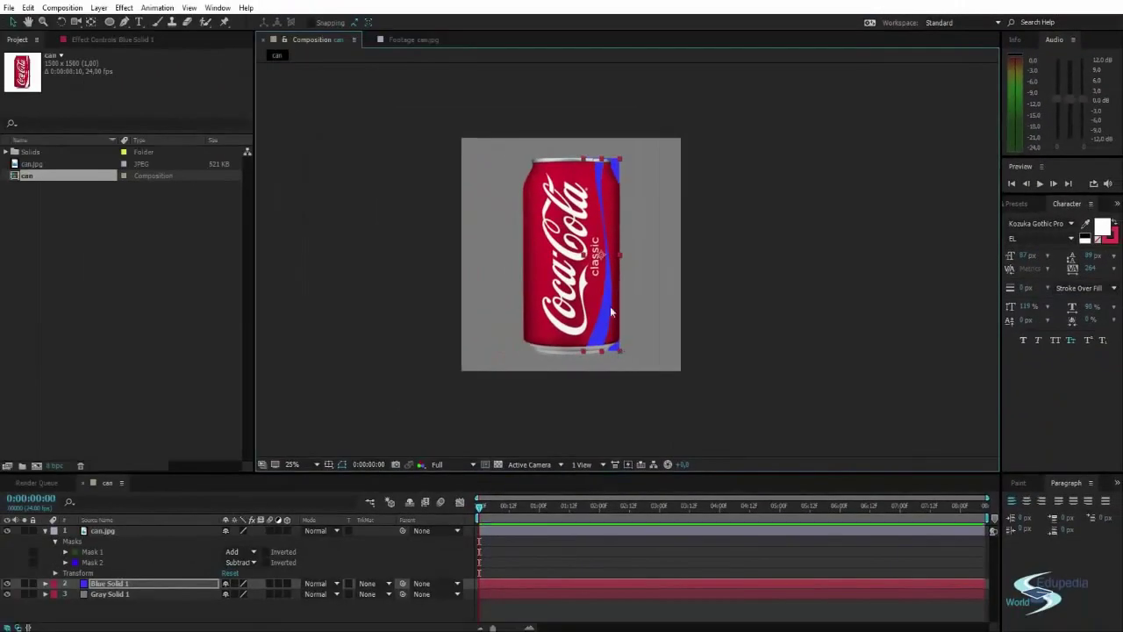
Step: Move the blue solid slightly up and to the left behind the can's cut-out stripe
left_click_drag(610, 307, 605, 303)
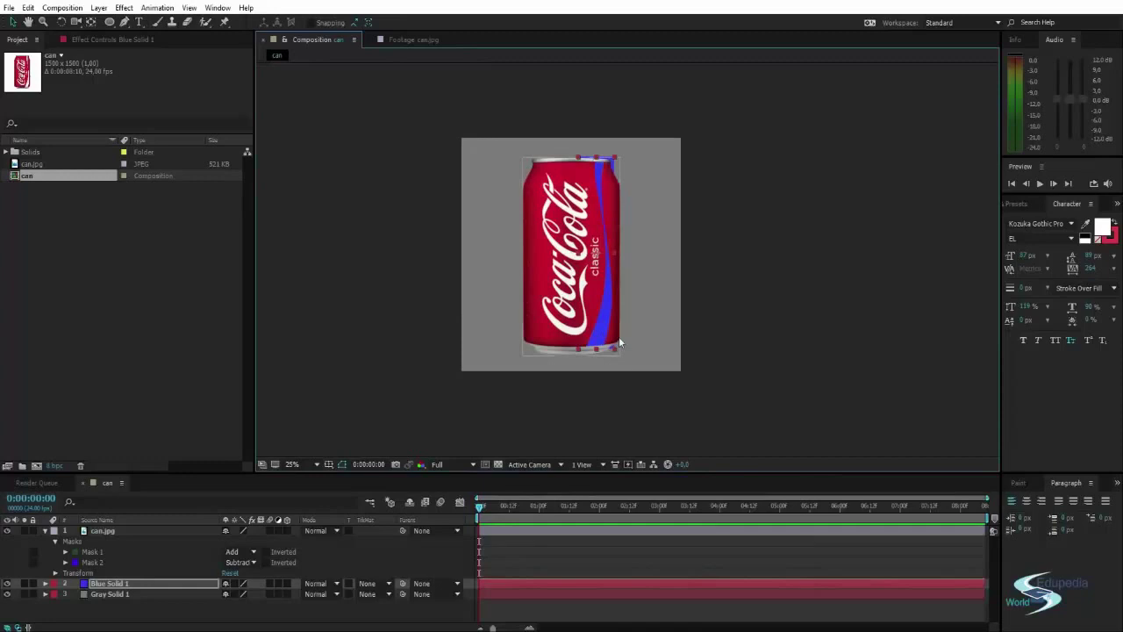
key("space")
left_click_drag(603, 188, 571, 208)
scroll(577, 223, "up", 2)
scroll(575, 219, "down", 1)
key("space")
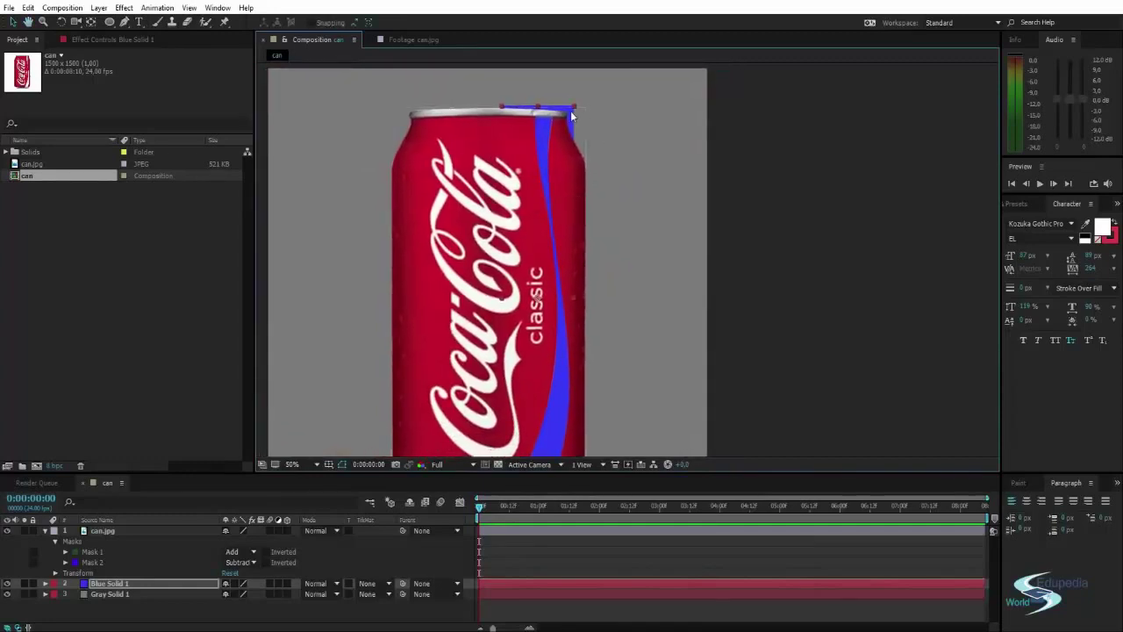
Step: Start a Pen mask on Blue Solid 1 with points on the rim right of the stripe and outside the can's right shoulder
key("g")
left_click_drag(581, 158, 574, 225)
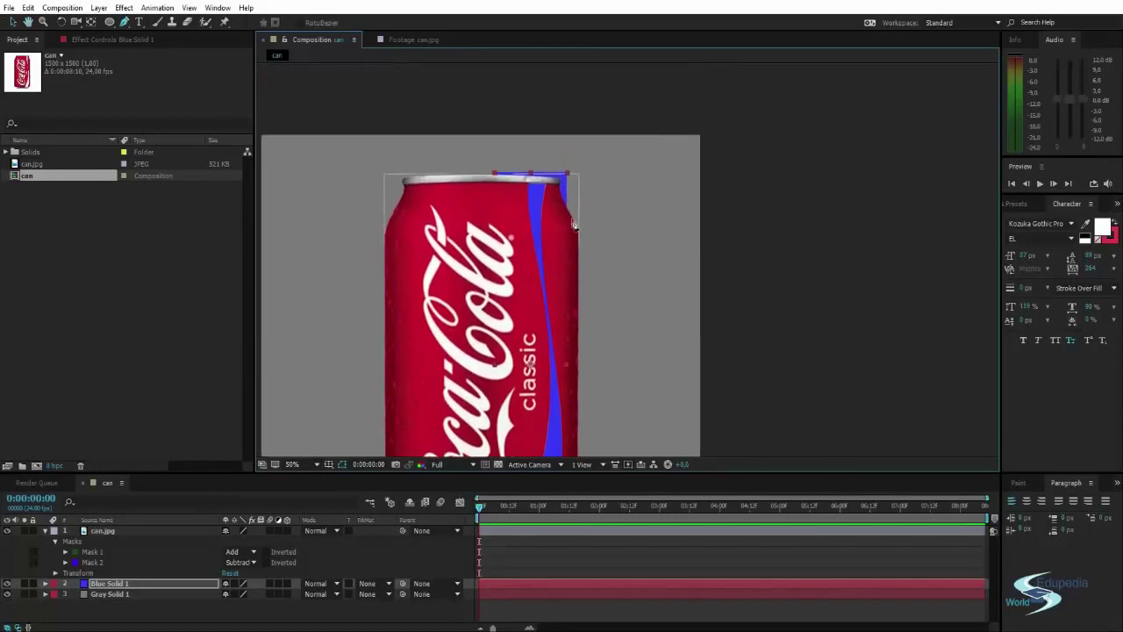
scroll(572, 225, "up", 2)
left_click(475, 106)
left_click(550, 278)
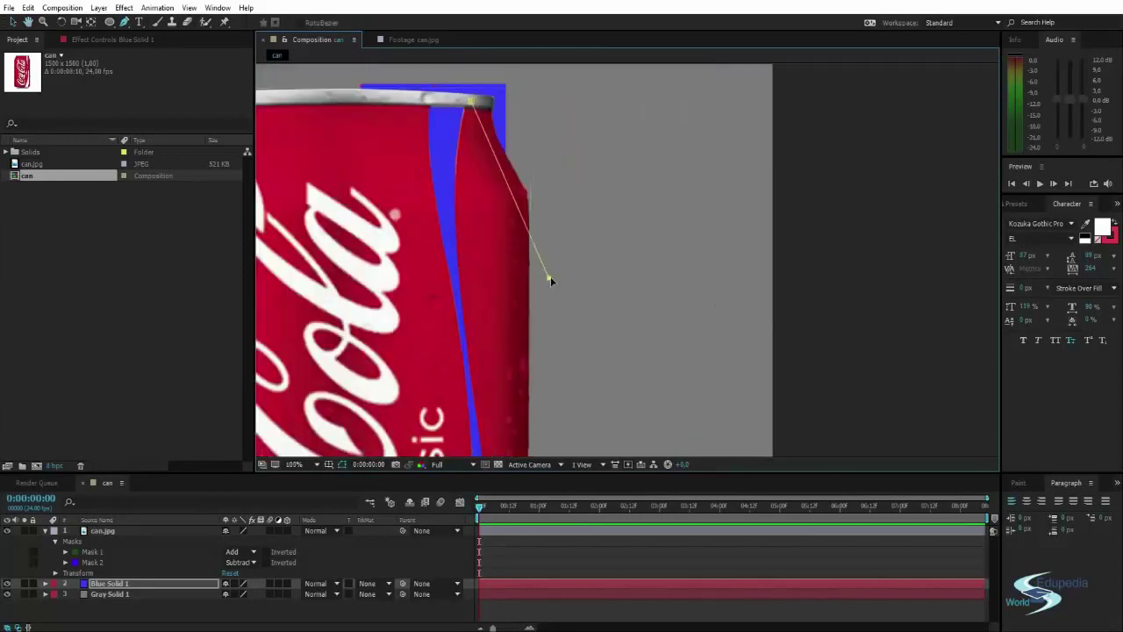
Step: Continue the blue solid's mask down the can's lower right side and along its base
scroll(614, 277, "down", 2)
key("space")
left_click_drag(610, 281, 586, 137)
scroll(553, 250, "up", 1)
key("space")
left_click_drag(645, 257, 642, 271)
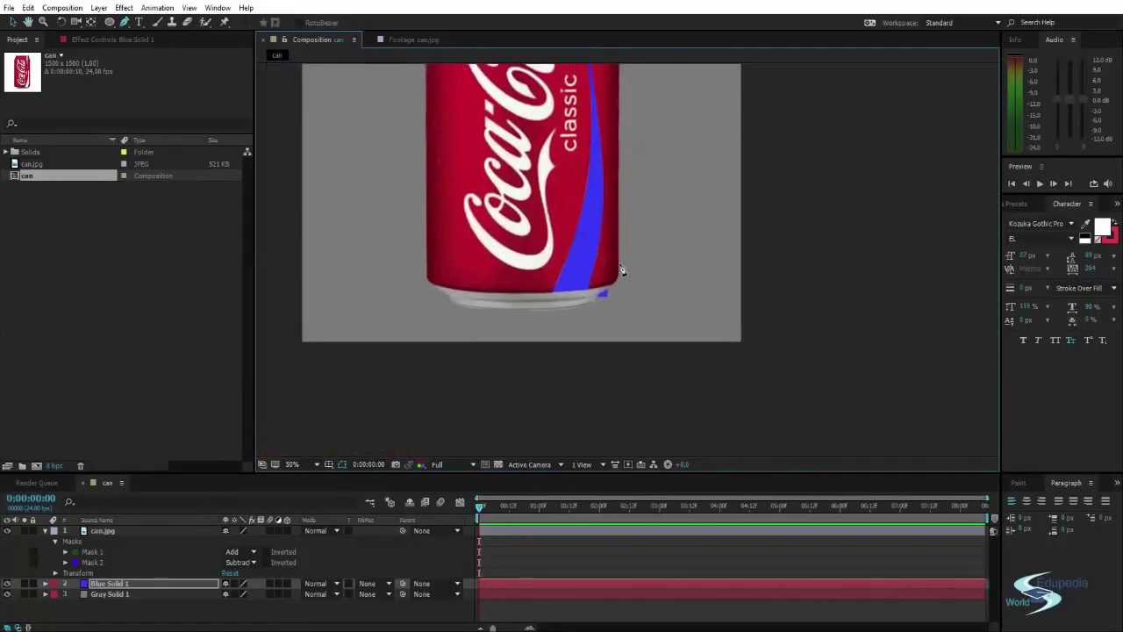
left_click(610, 241)
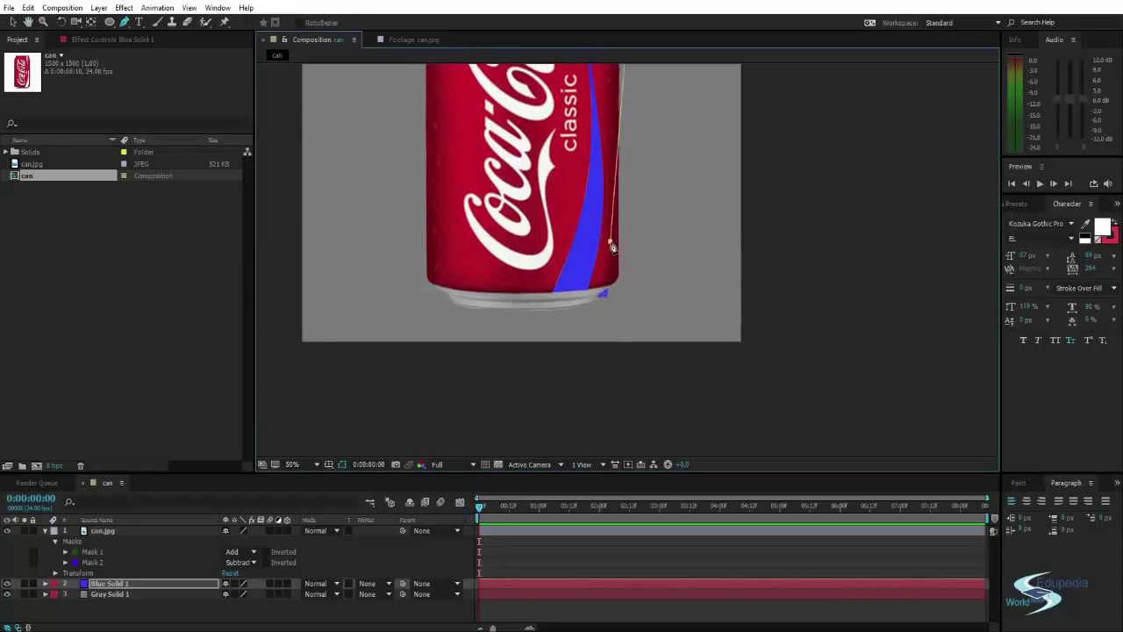
left_click(588, 305)
Step: Close the blue solid's mask along the stripe's left side and across the top rim, and deselect the layer
scroll(519, 175, "down", 2)
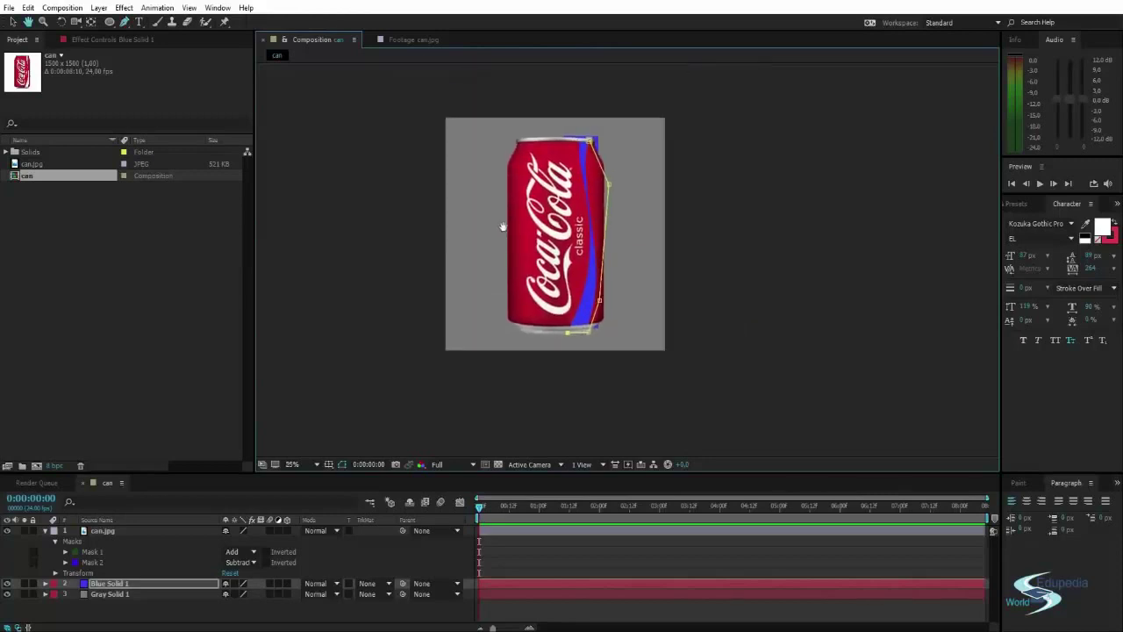
scroll(553, 241, "up", 1)
scroll(571, 220, "up", 2)
key("space")
left_click_drag(587, 195, 561, 231)
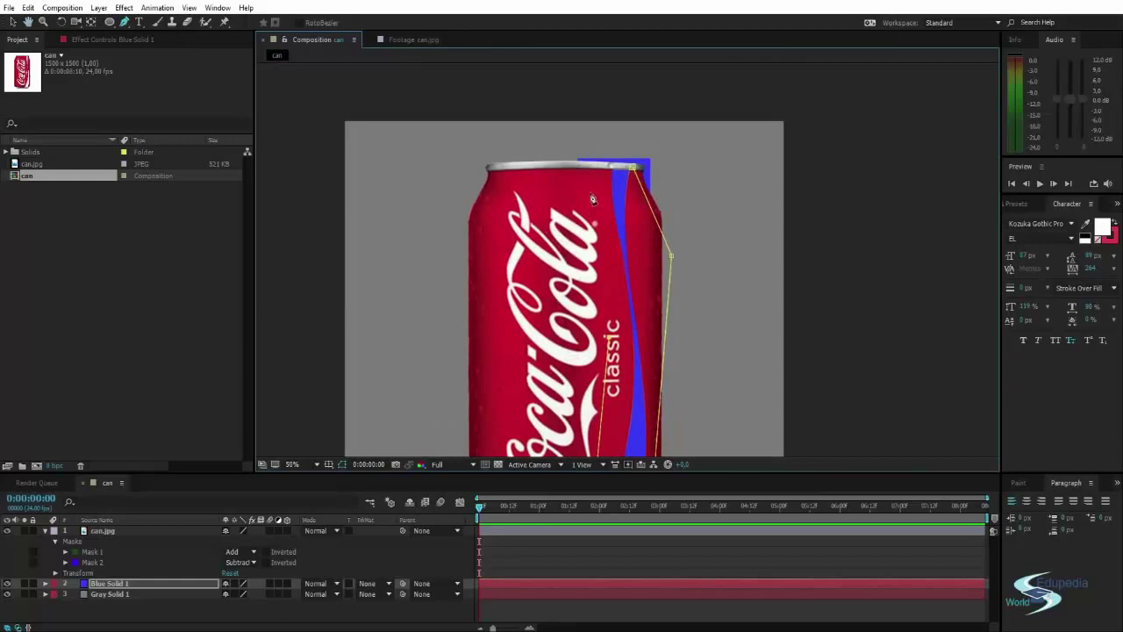
left_click(632, 167)
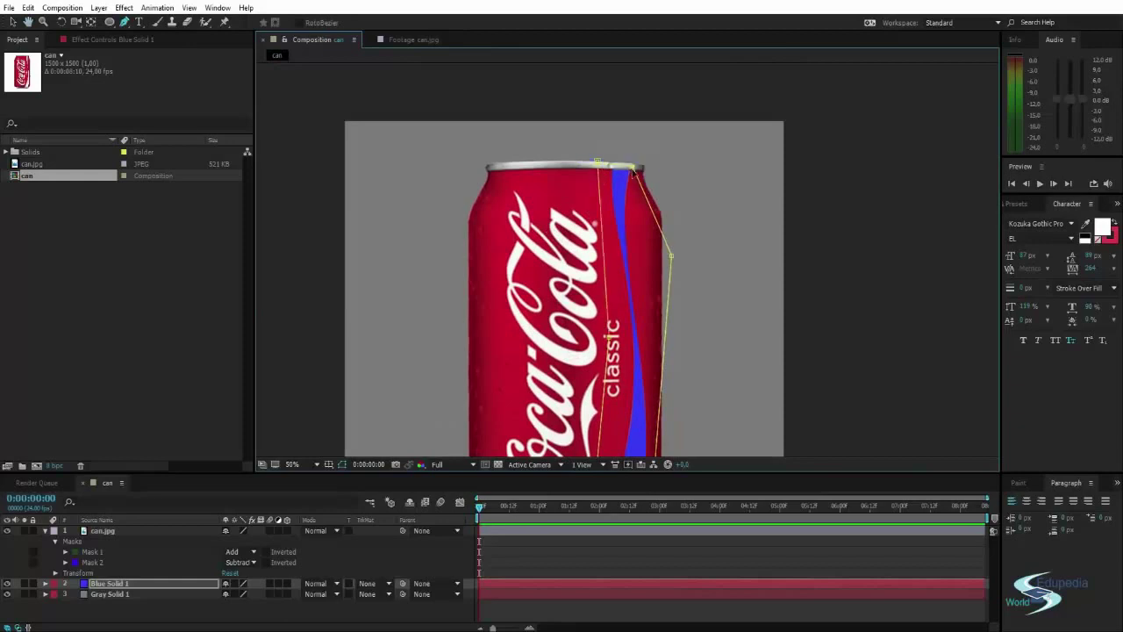
scroll(651, 231, "down", 1)
key("space")
left_click_drag(649, 227, 615, 197)
key("v")
left_click(738, 257)
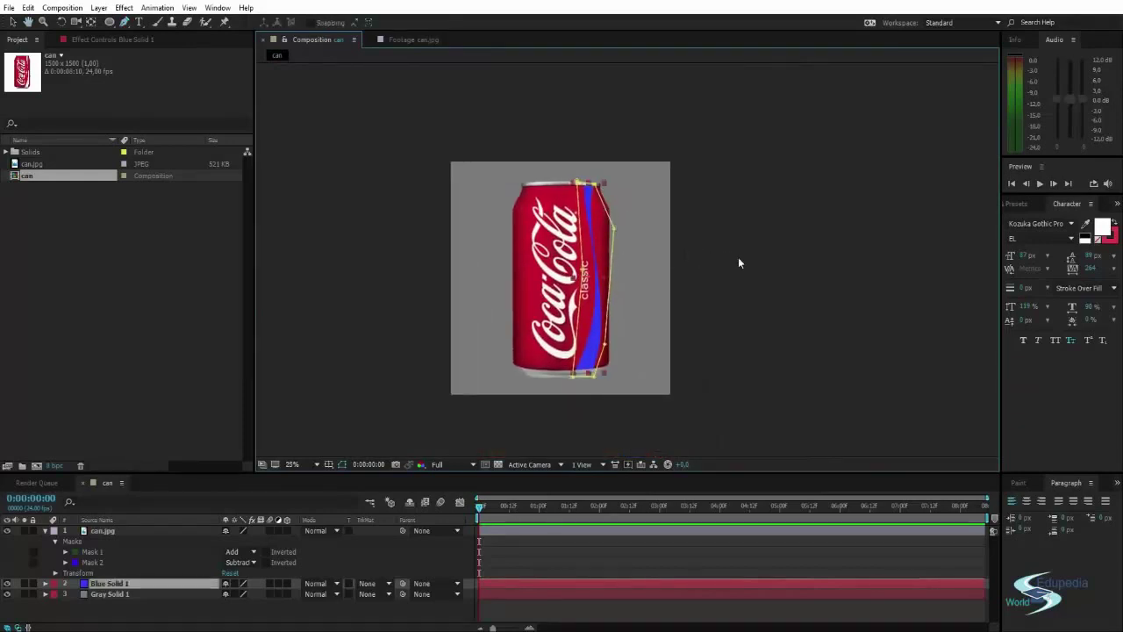
left_click(738, 257)
Step: Examine the blue stripe up close along the can from the top rim to the base
key("period")
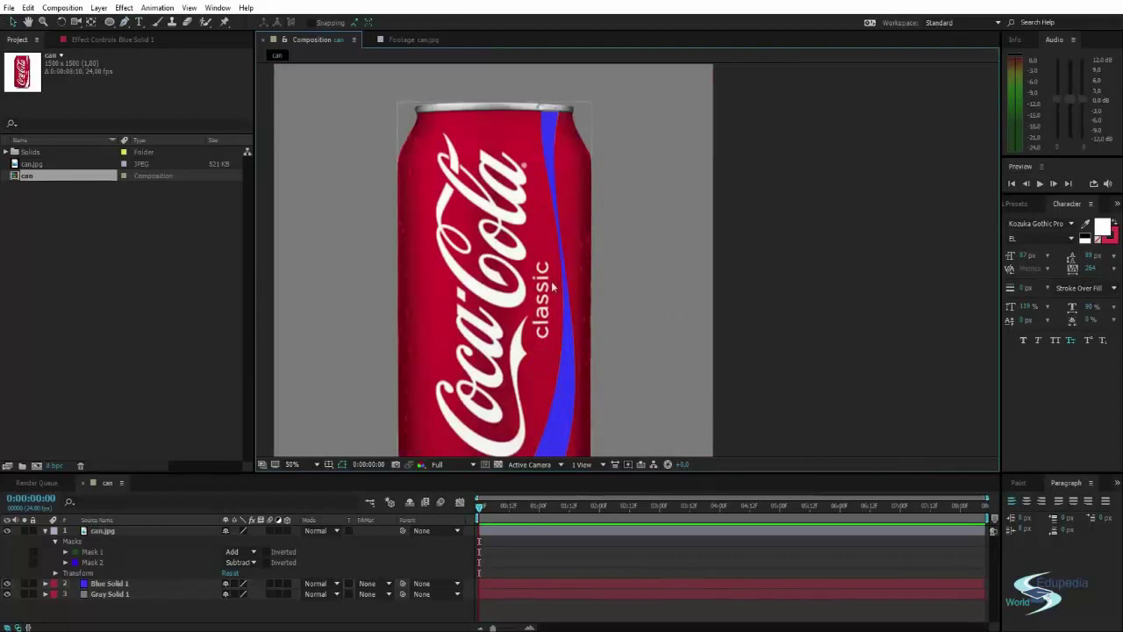
left_click_drag(562, 263, 613, 239)
scroll(613, 238, "down", 1)
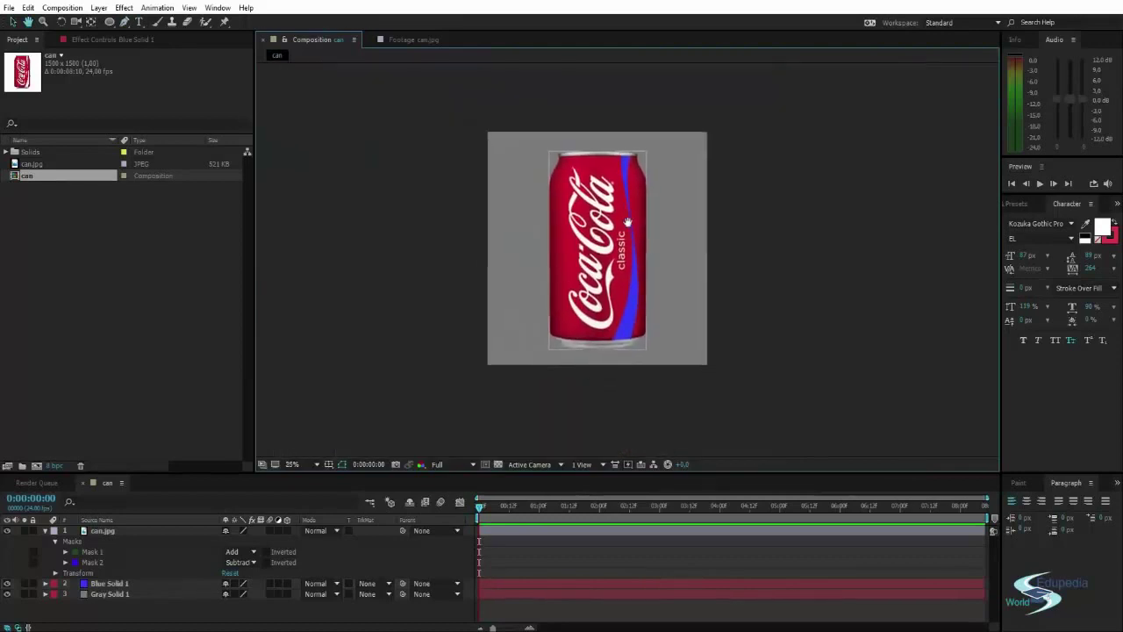
scroll(590, 153, "up", 1)
key("space")
left_click_drag(574, 180, 614, 300)
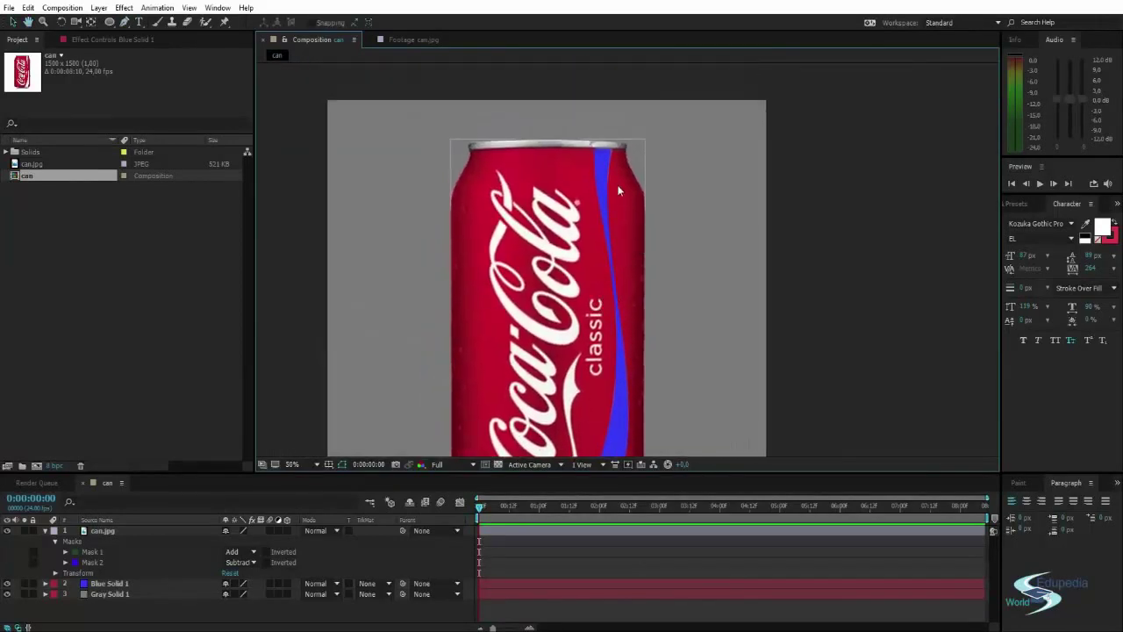
left_click_drag(614, 210, 595, 93)
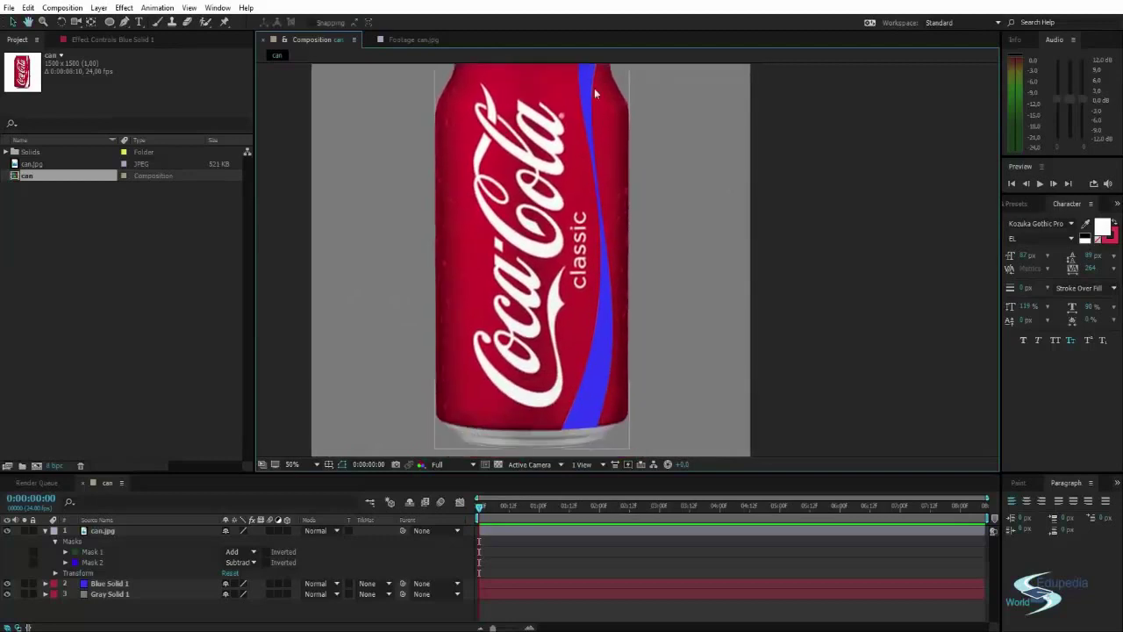
left_click_drag(617, 230, 664, 245)
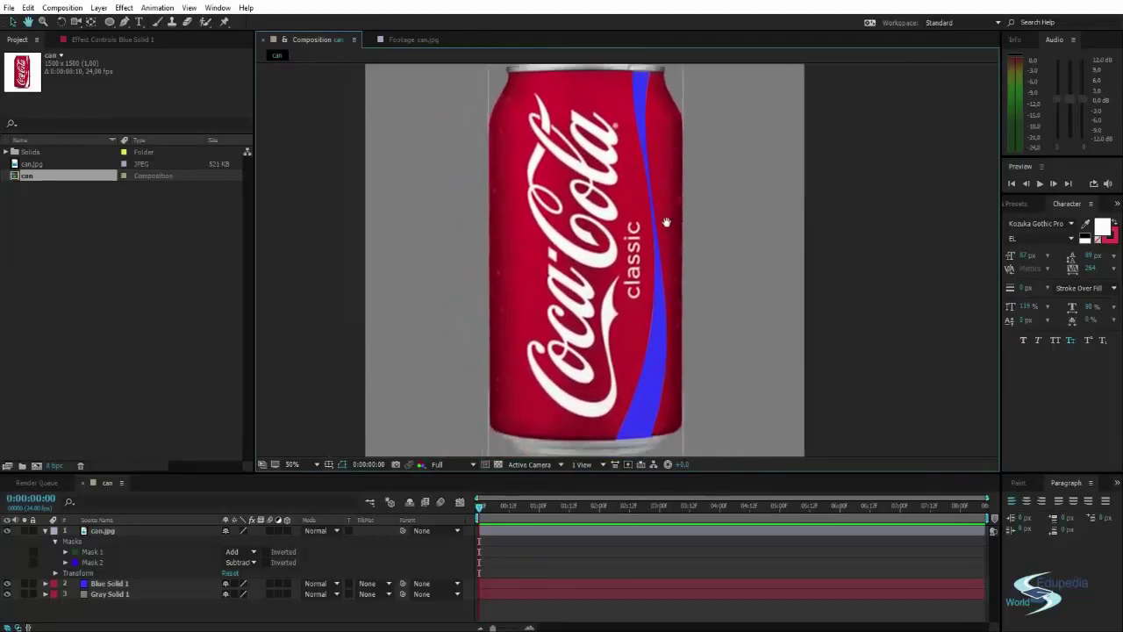
scroll(659, 235, "down", 1)
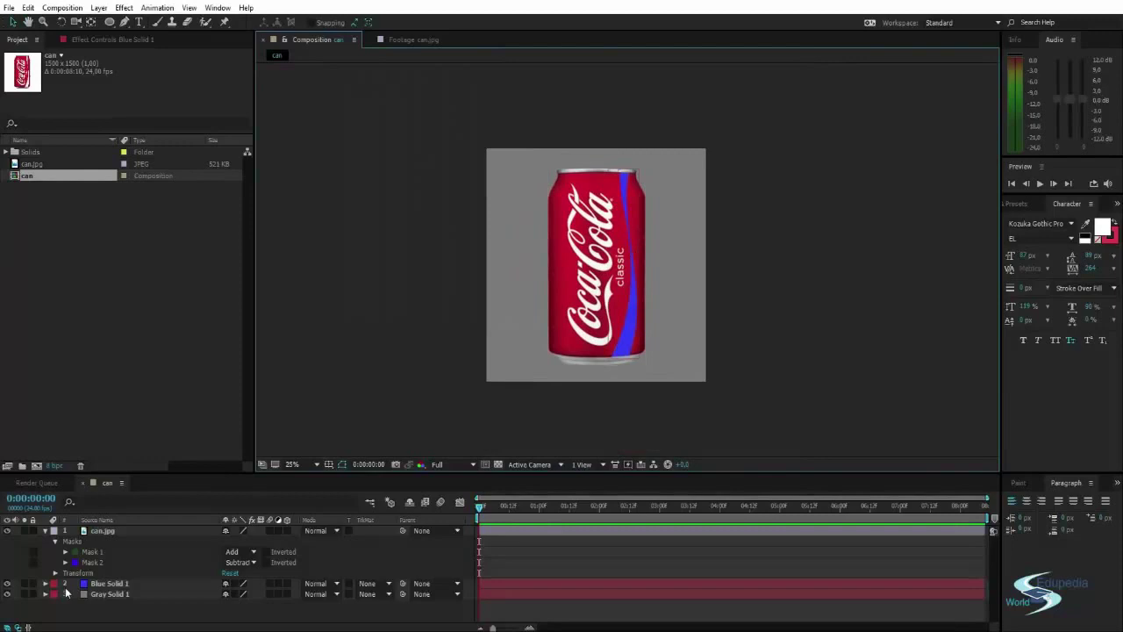
Step: Hide and reshow Blue Solid 1 to compare the stripe, and inspect the stripe's edges up close
left_click(7, 584)
left_click(7, 583)
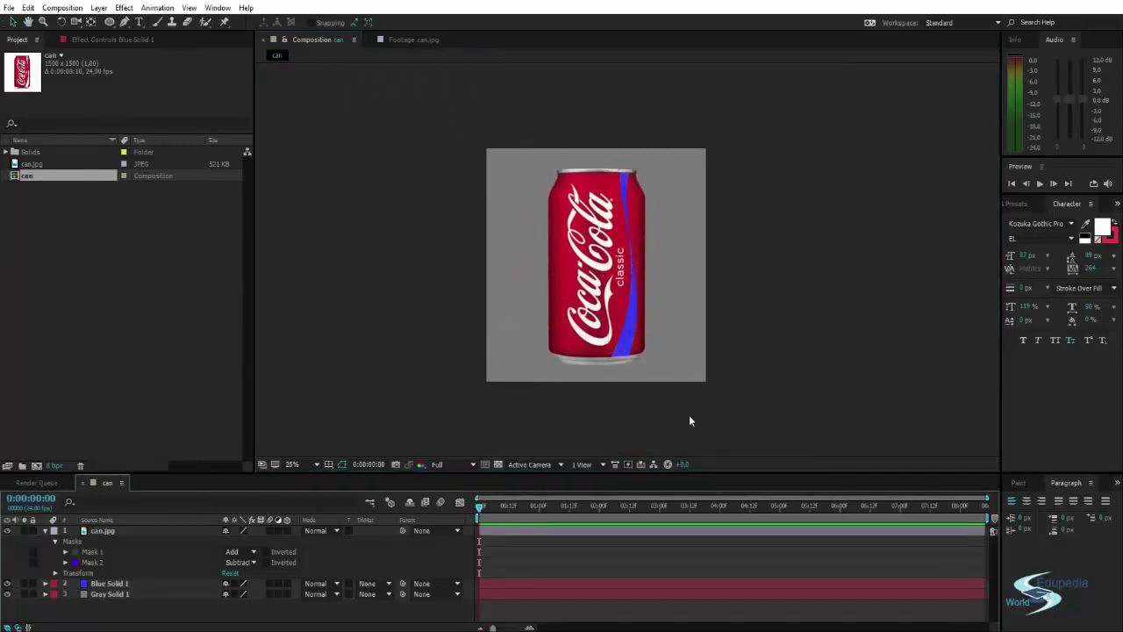
scroll(662, 299, "up", 4)
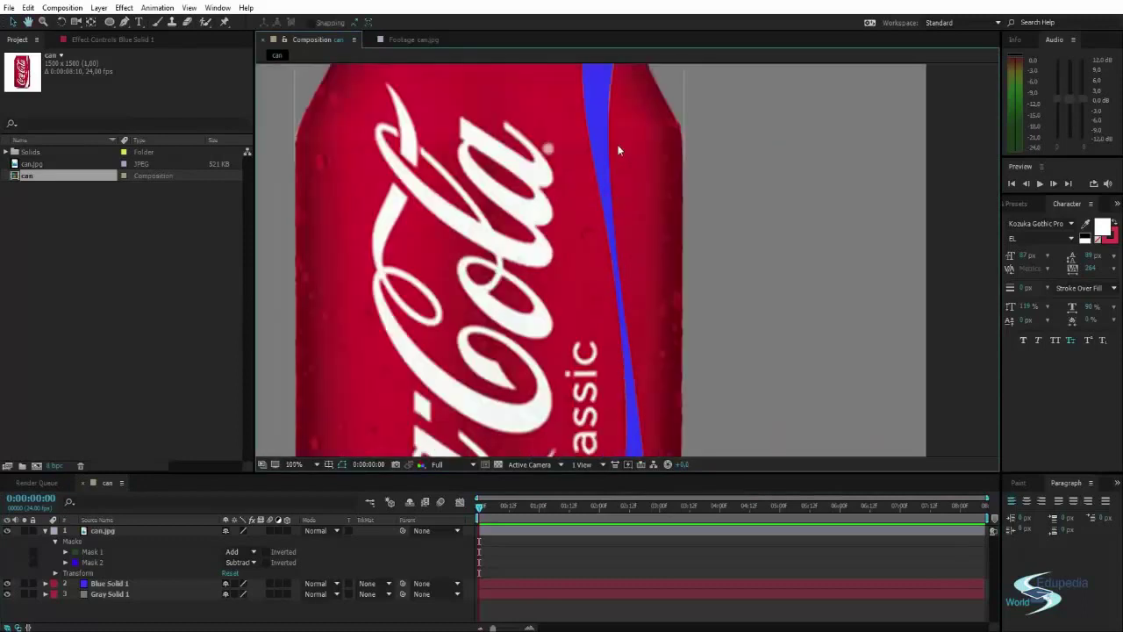
left_click_drag(618, 150, 598, 103)
scroll(602, 230, "down", 1)
scroll(614, 230, "down", 2)
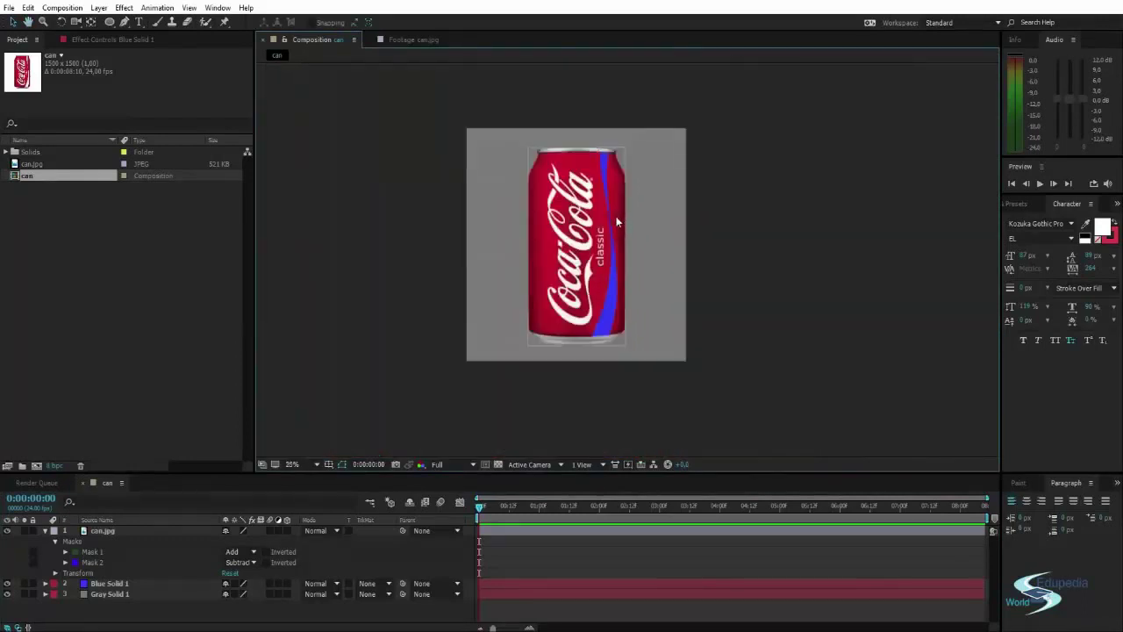